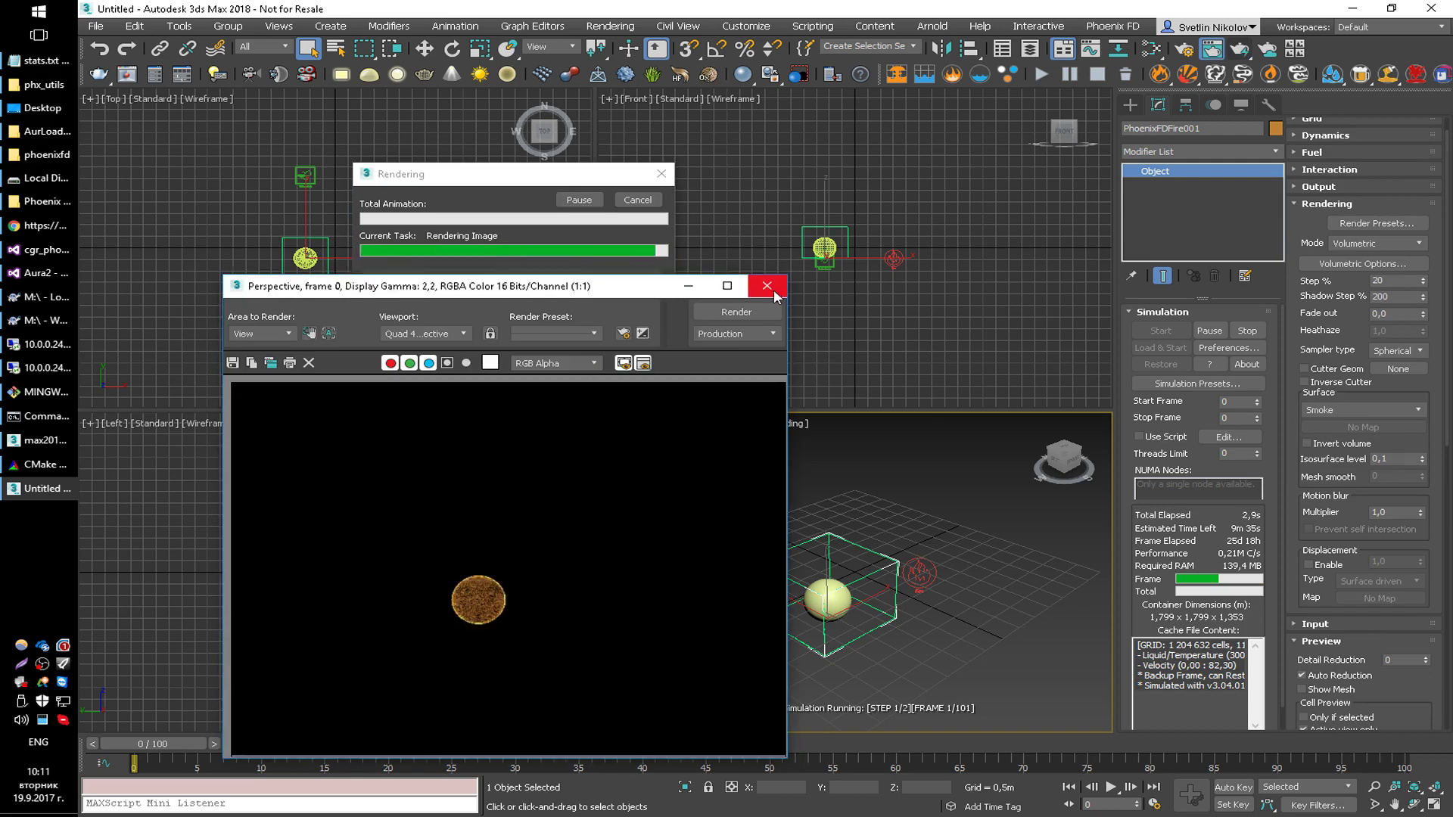
Close the rendered frame window, render the perspective view in the V-Ray frame buffer and close it
left_click(767, 285)
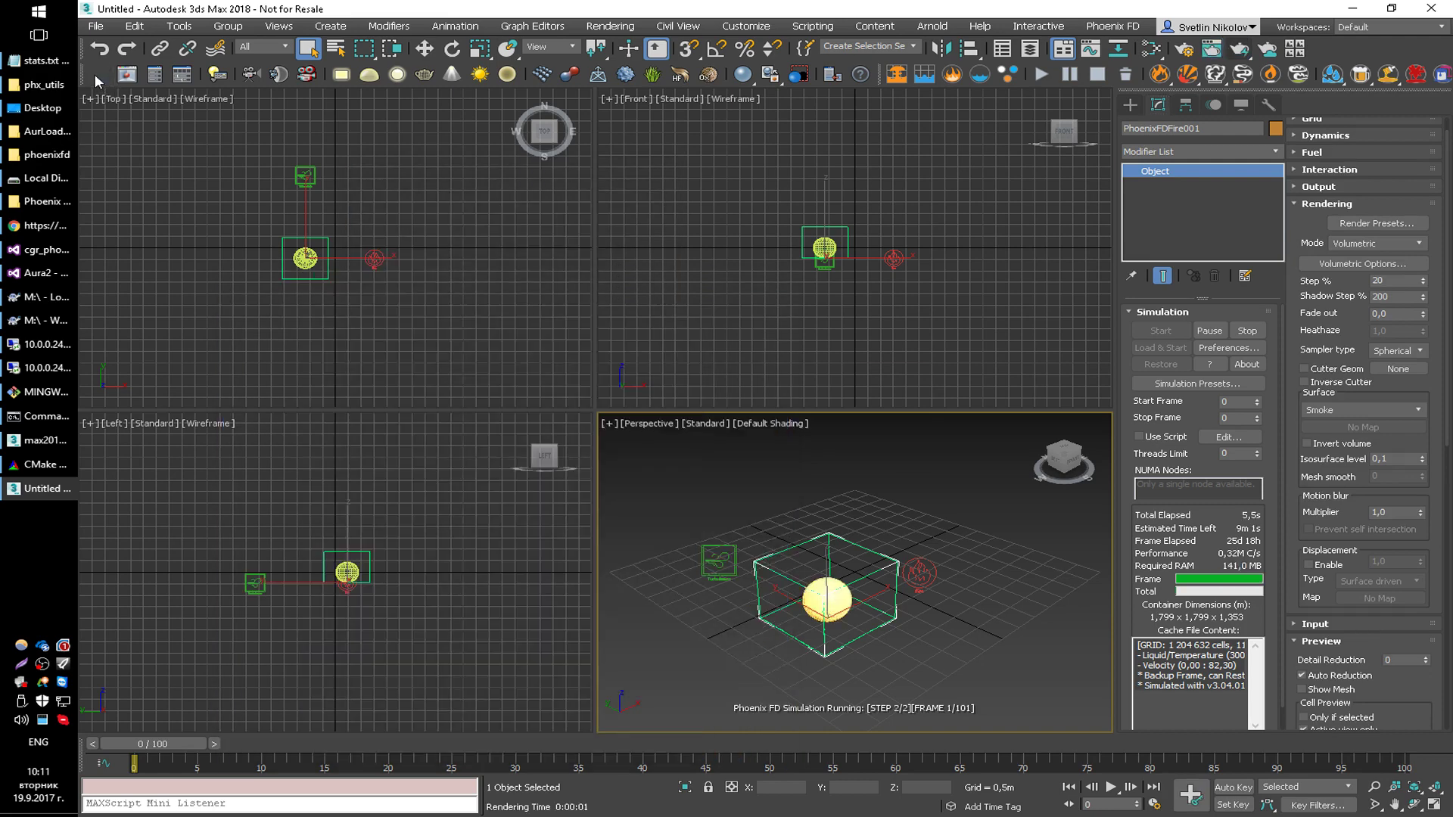
left_click(827, 477)
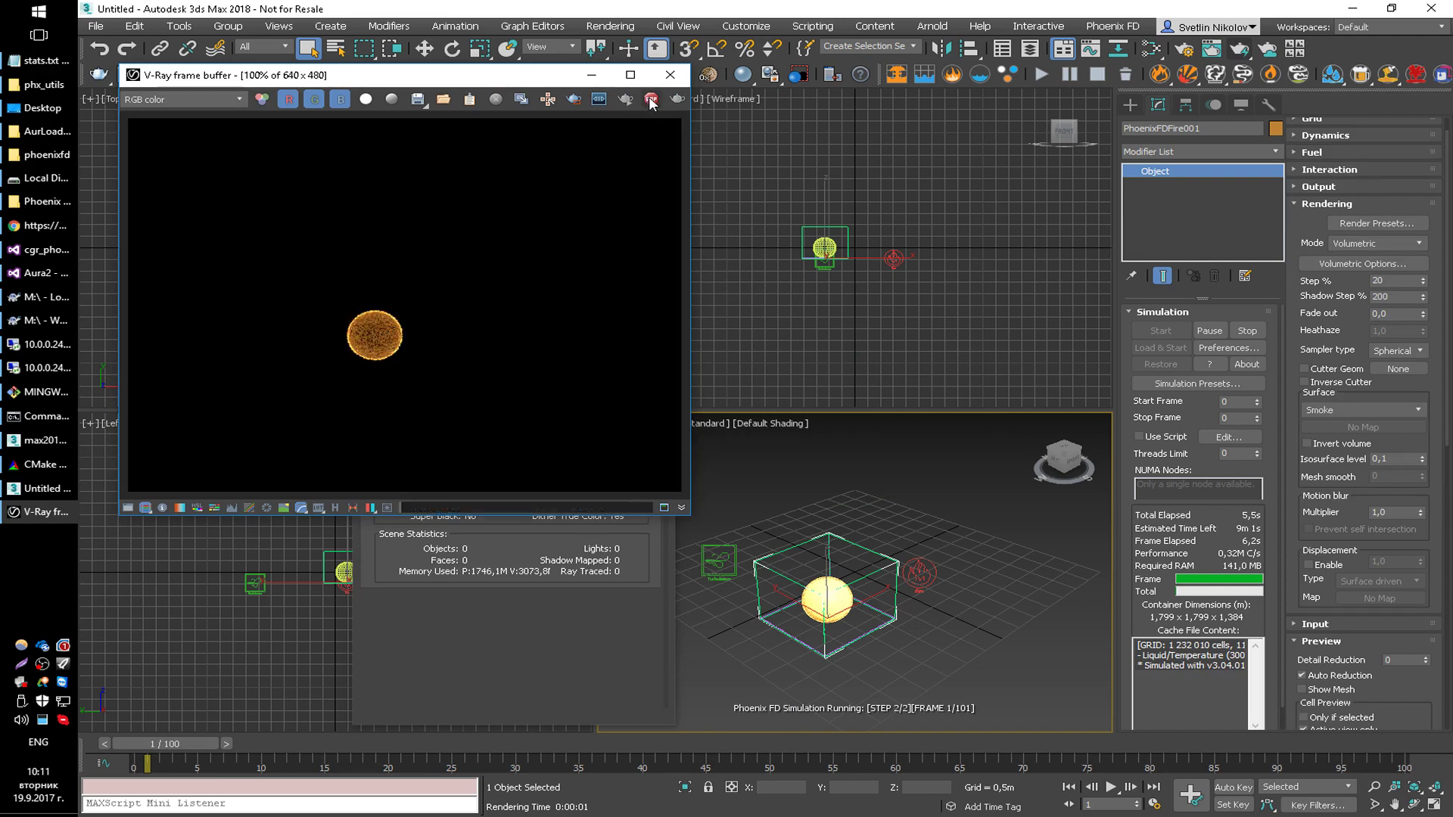
left_click(669, 75)
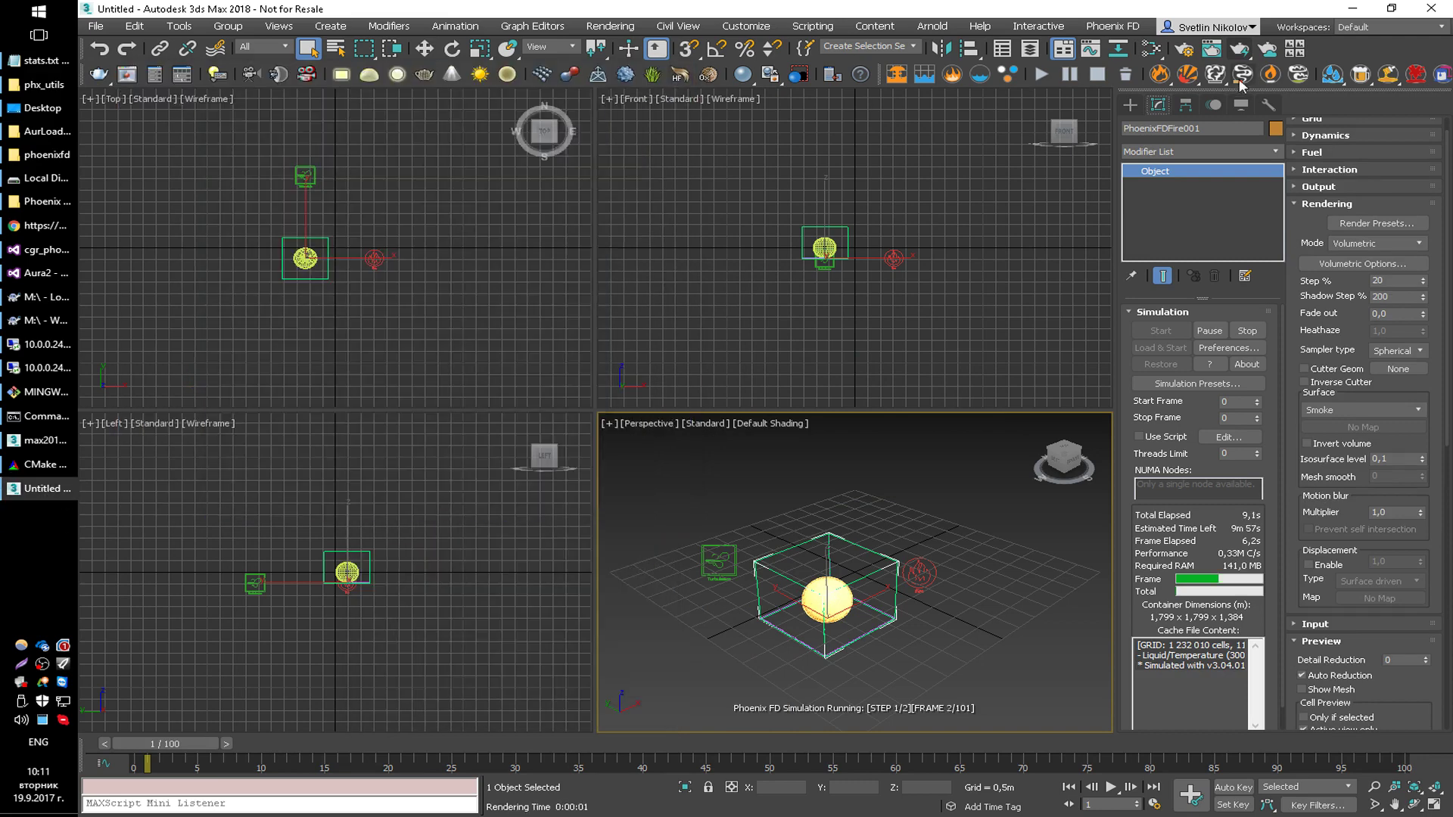
Set the fire simulator's rendering mode to Isosurface, its surface channel to Temperature and the isosurface level to 800
scroll(1329, 317, "down", 1)
left_click(1377, 221)
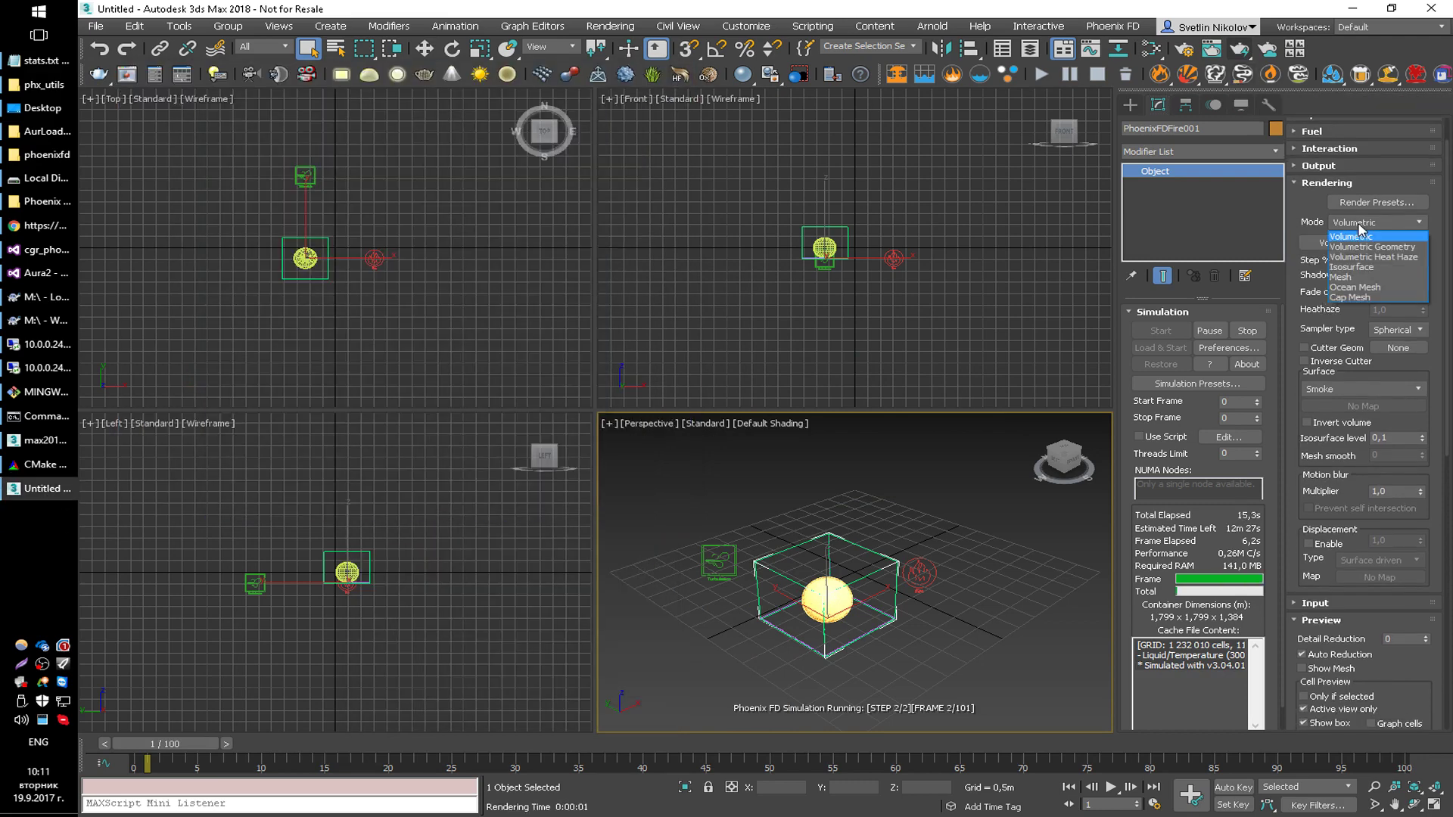
left_click(1355, 261)
left_click(1329, 386)
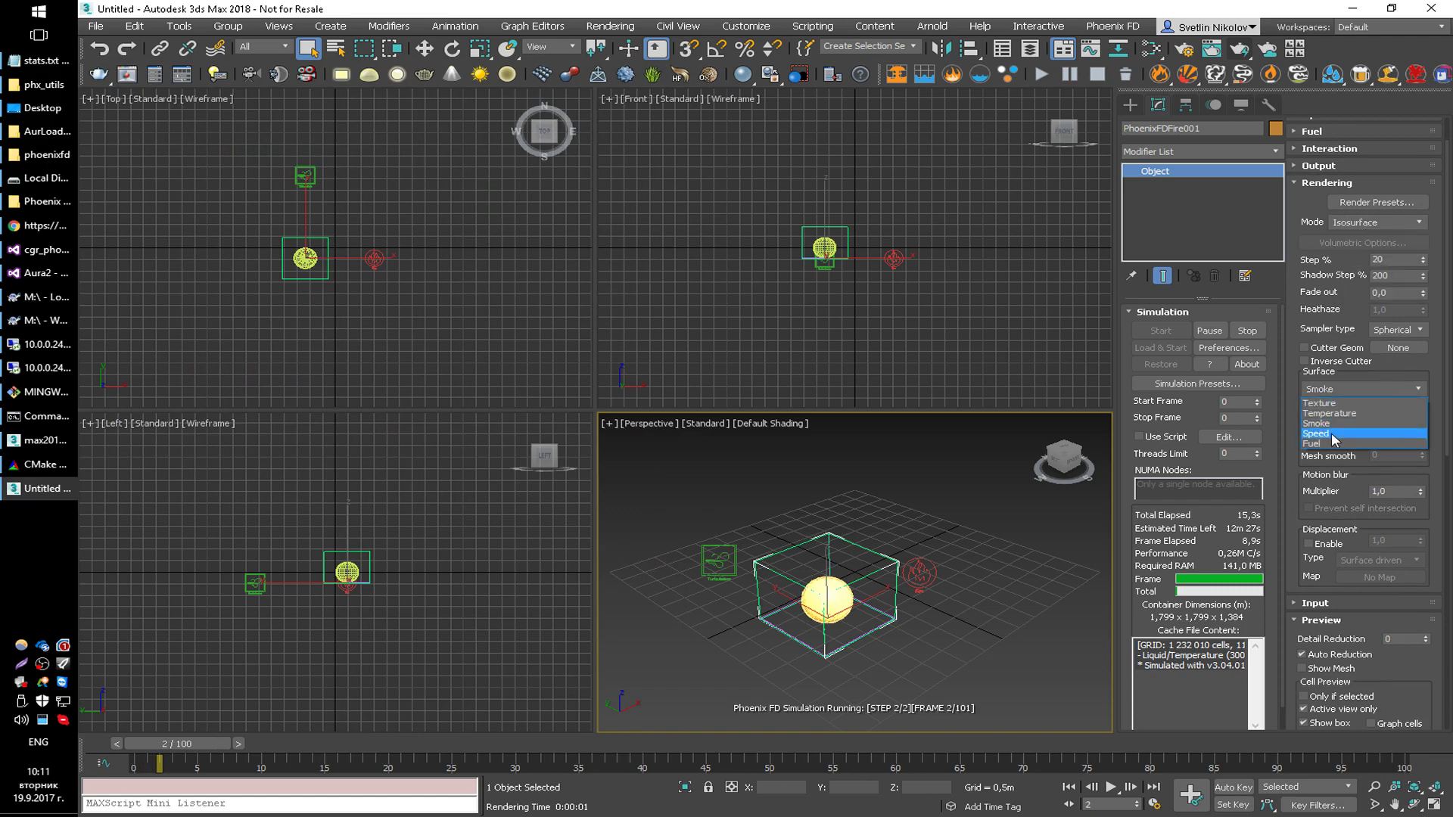
left_click(1338, 415)
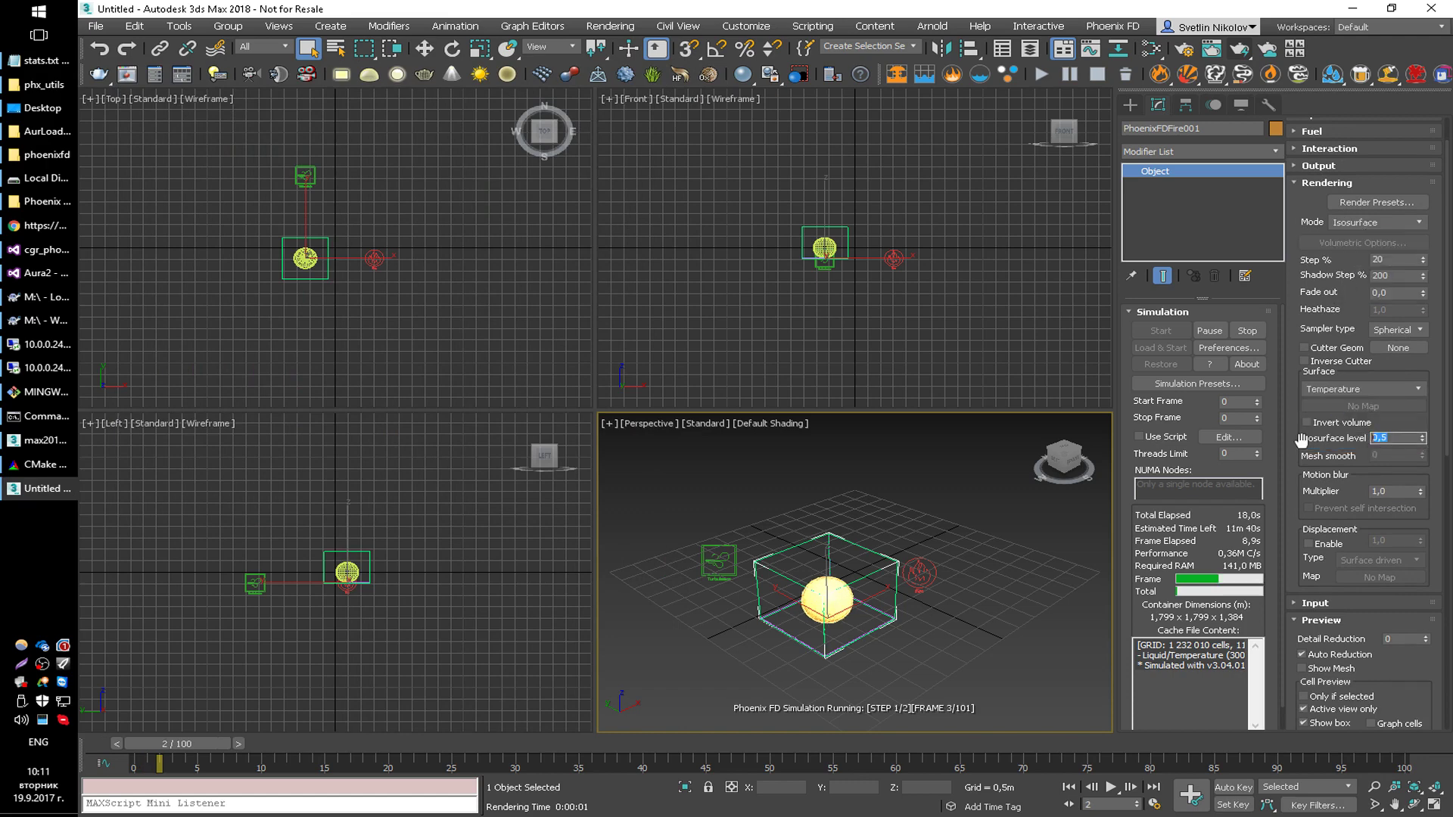
type("80")
Render the isosurface, disable global illumination in the render setup and render again
left_click(1238, 51)
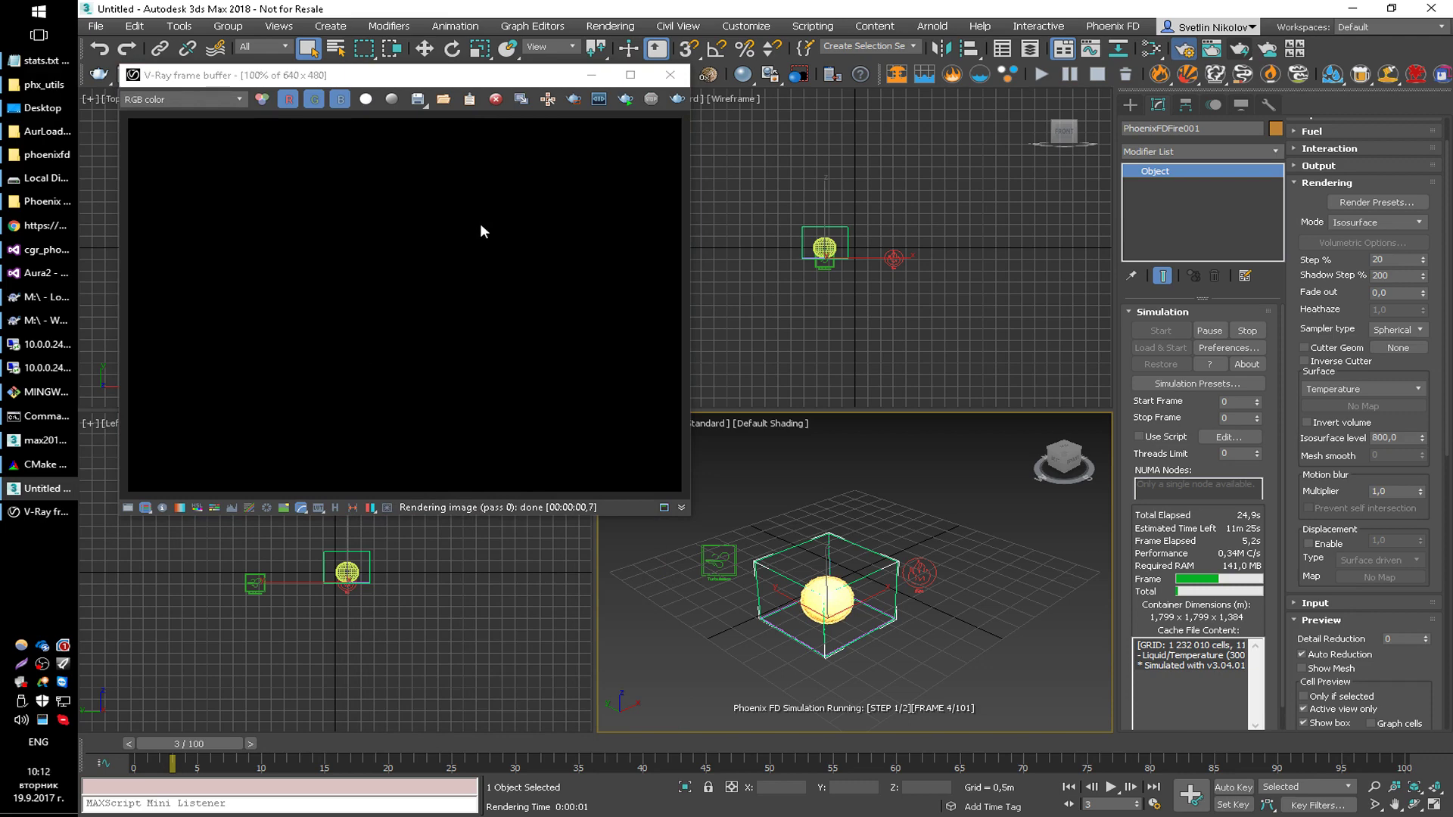
key("F10")
left_click(295, 235)
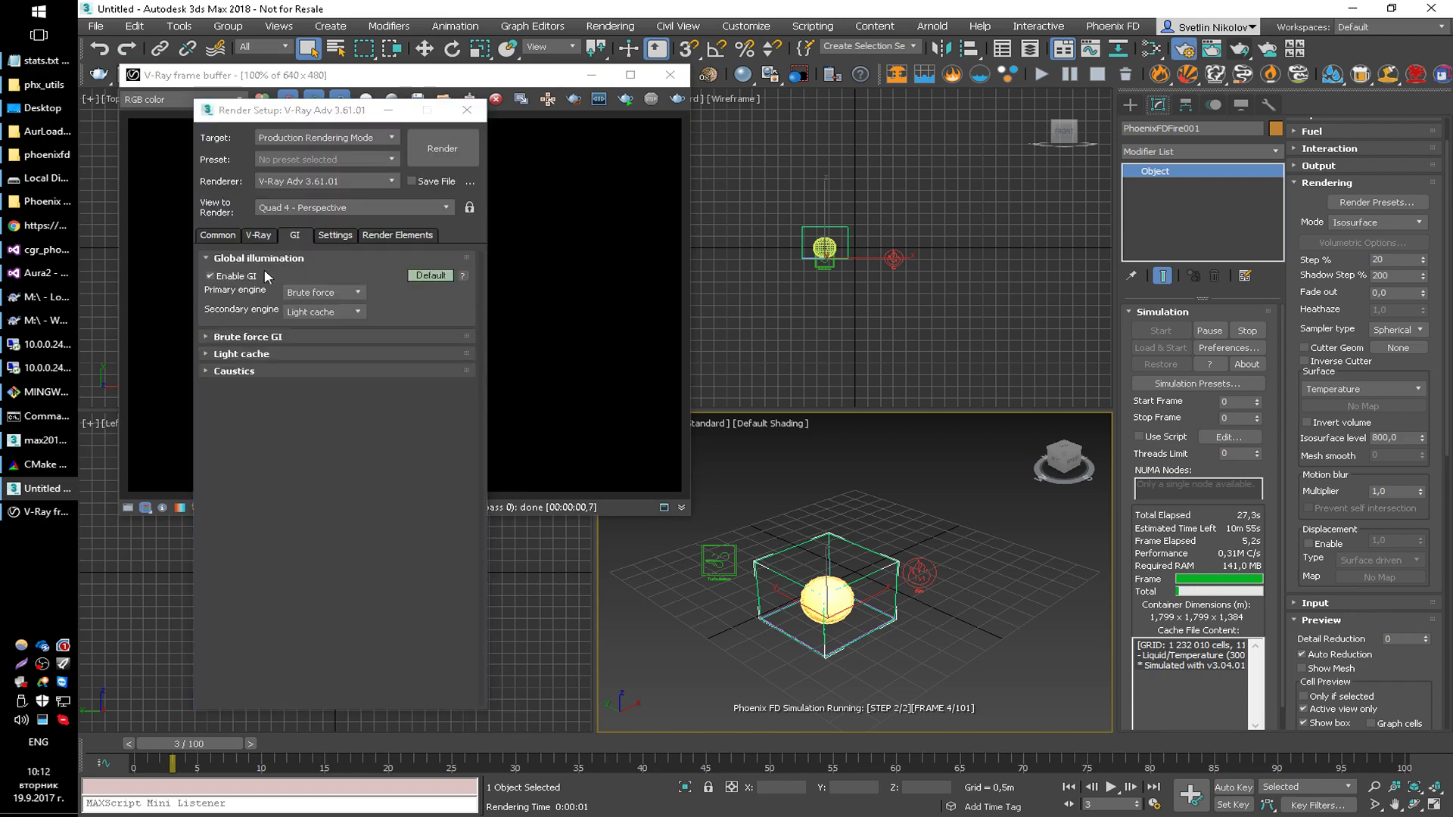
left_click(678, 98)
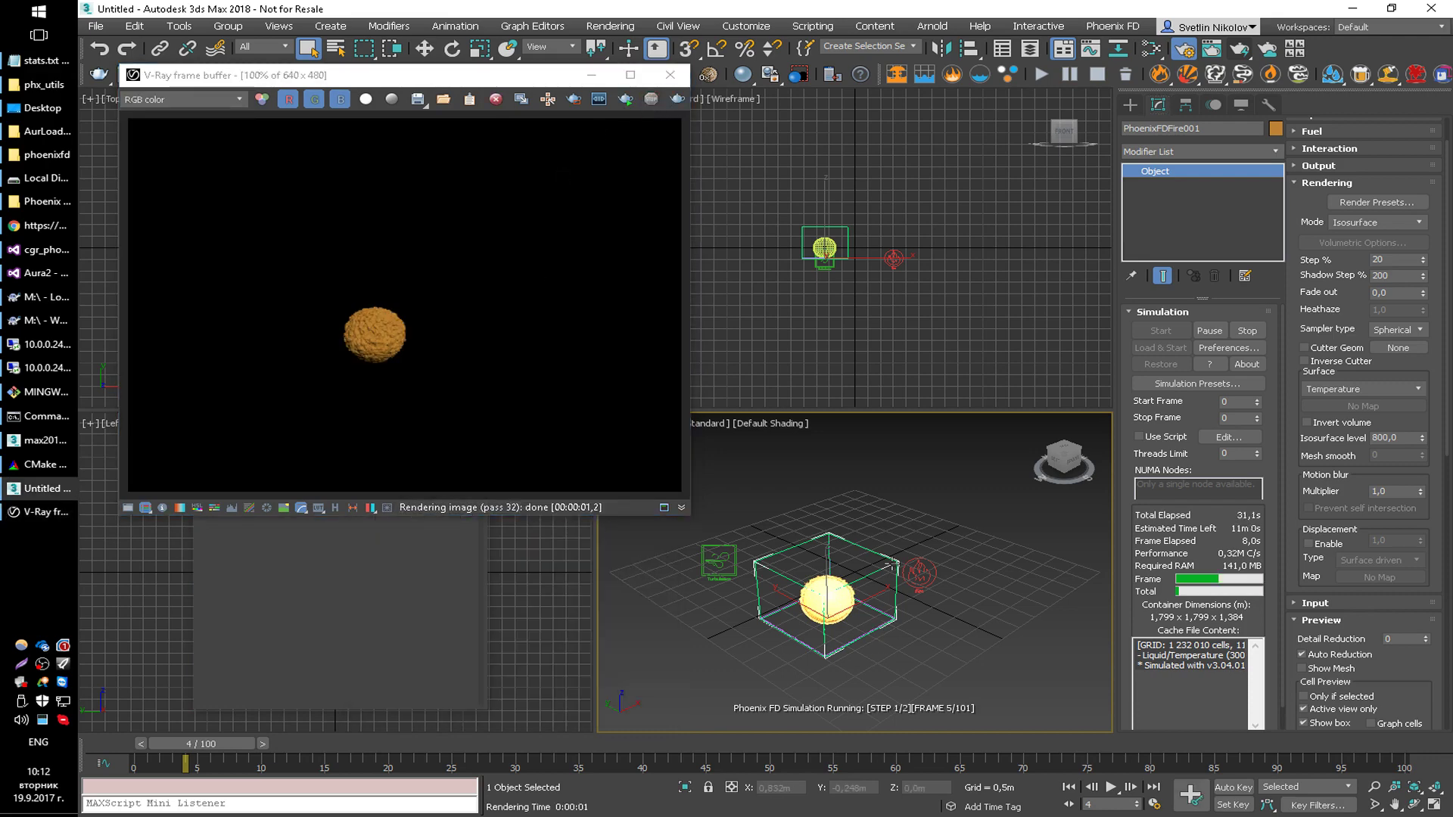
Set the simulator's isosurface level to 0 and render the view again
left_click(1326, 183)
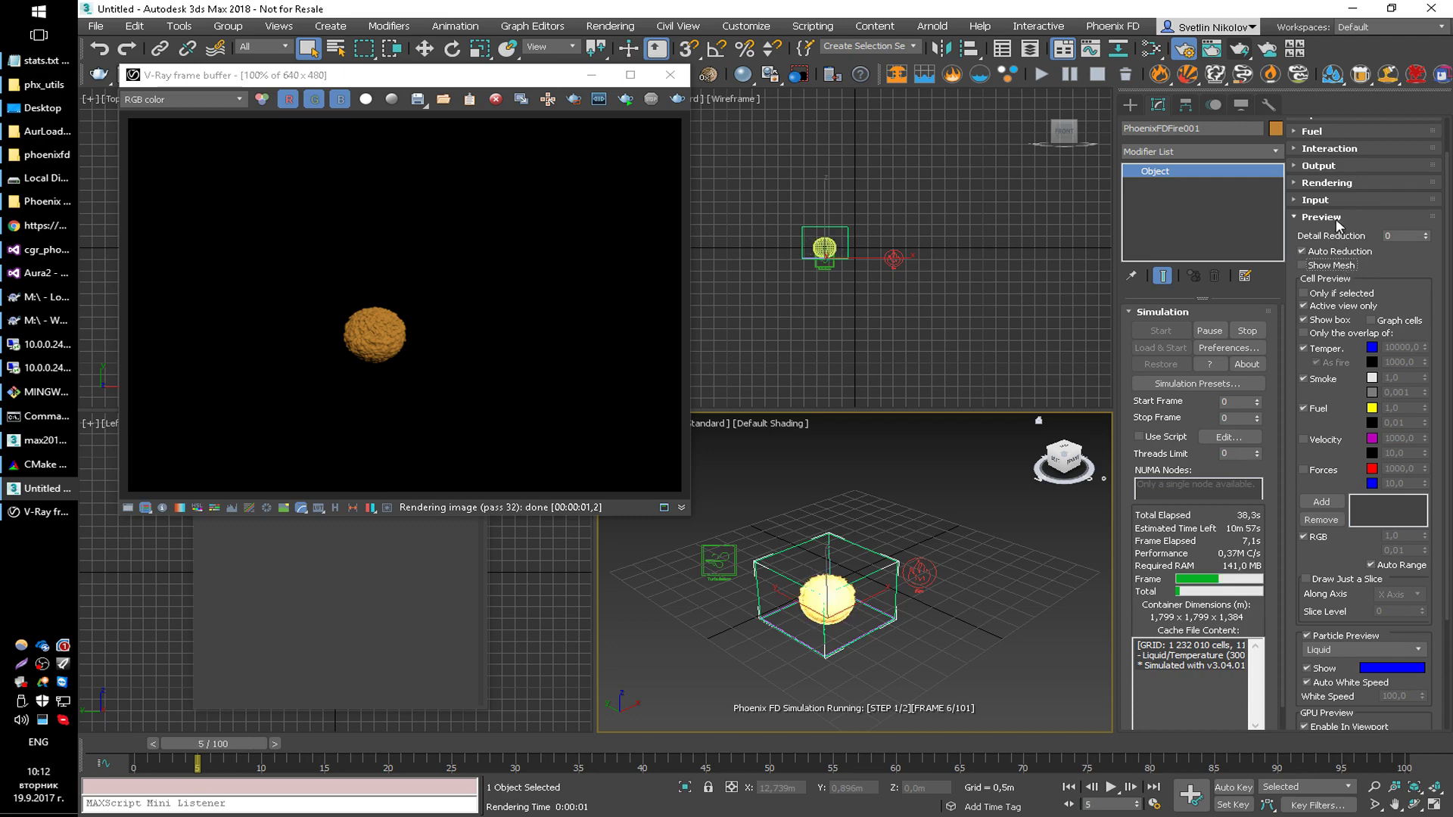
left_click(1335, 218)
left_click(1332, 230)
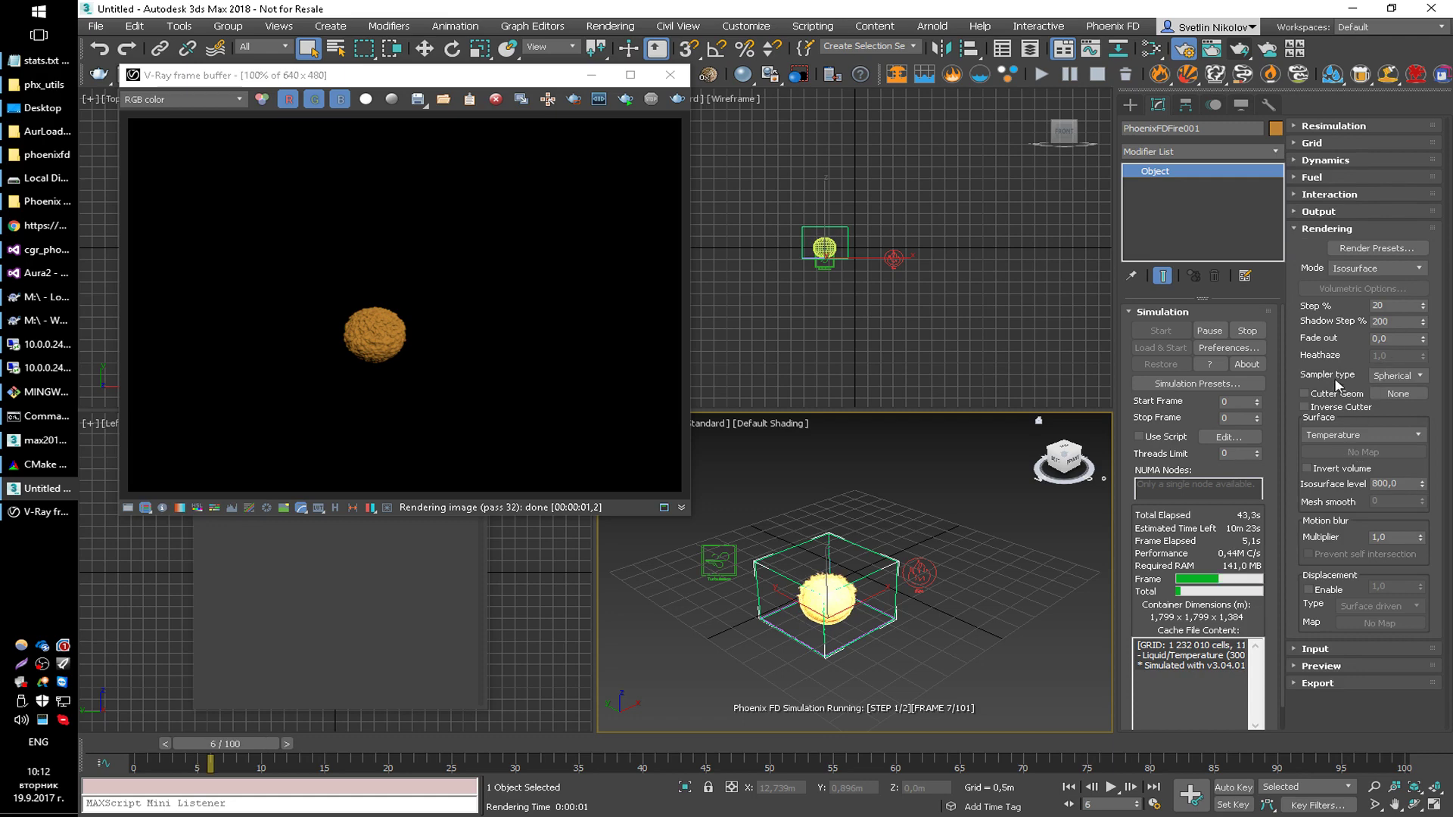
double_click(1391, 484)
type("0")
key("Return")
left_click(678, 99)
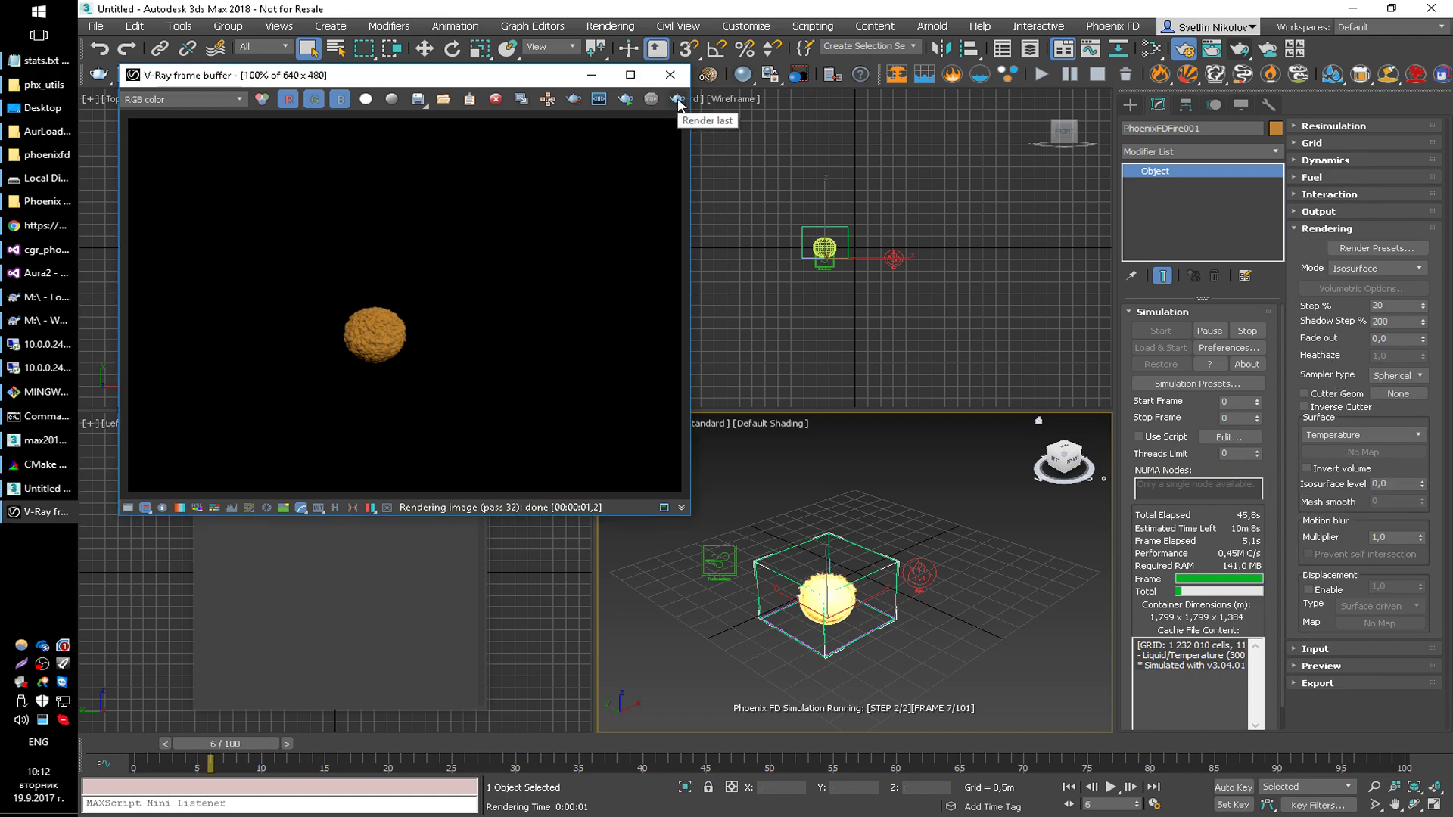
left_click(678, 99)
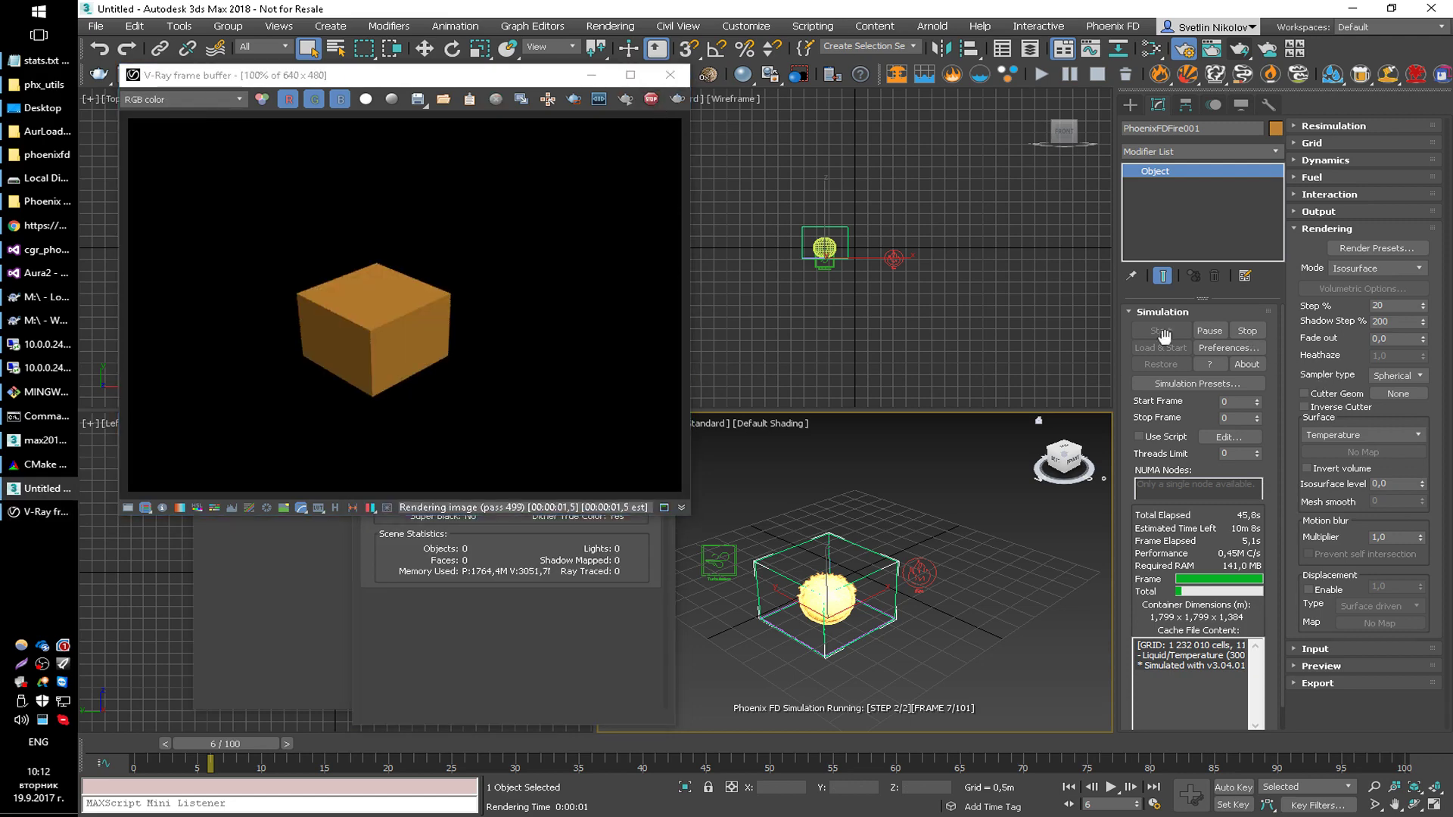
Stop the render, change the progressive image sampler's maximum subdivisions and render again
left_click(651, 100)
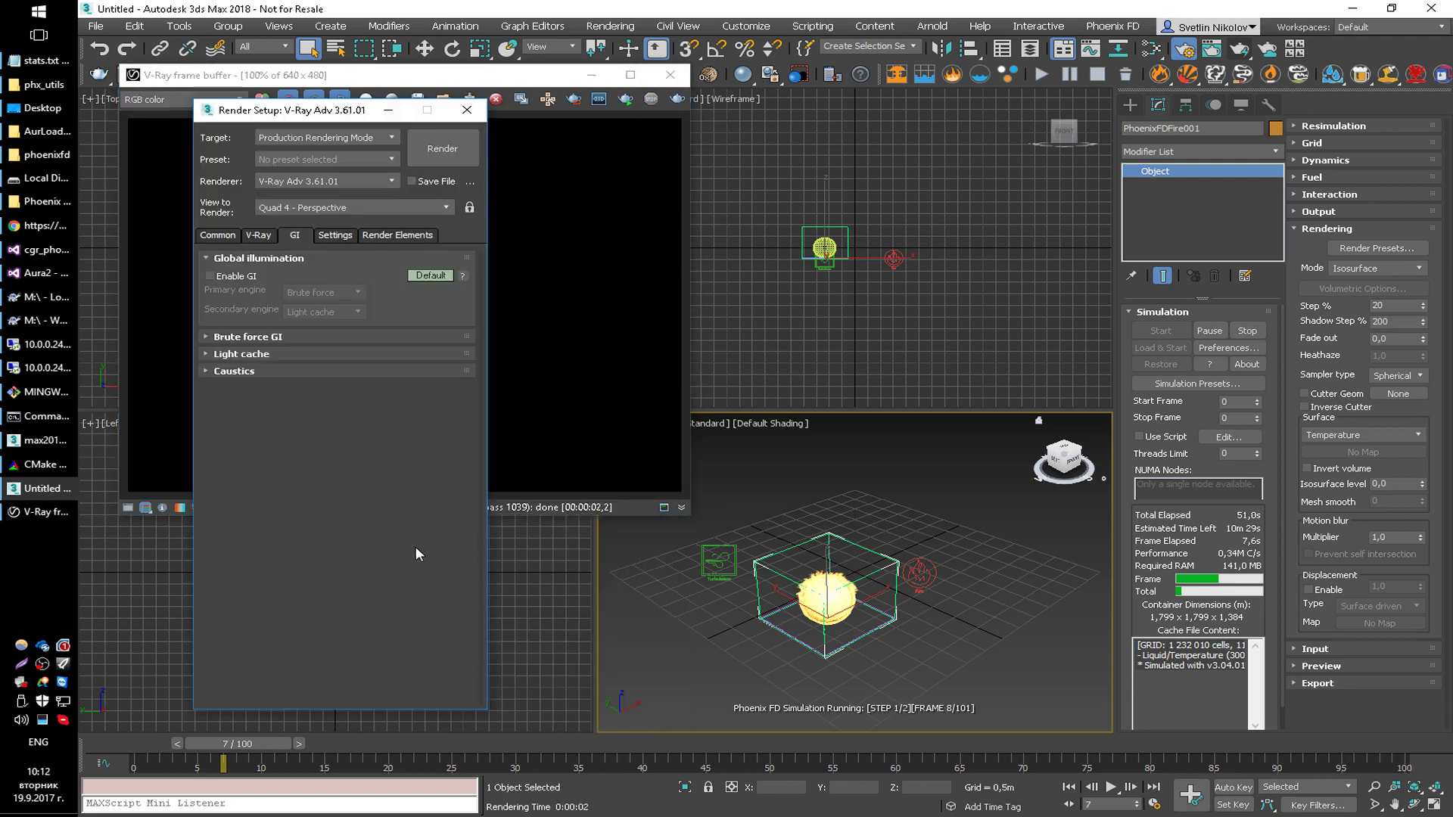
left_click(258, 236)
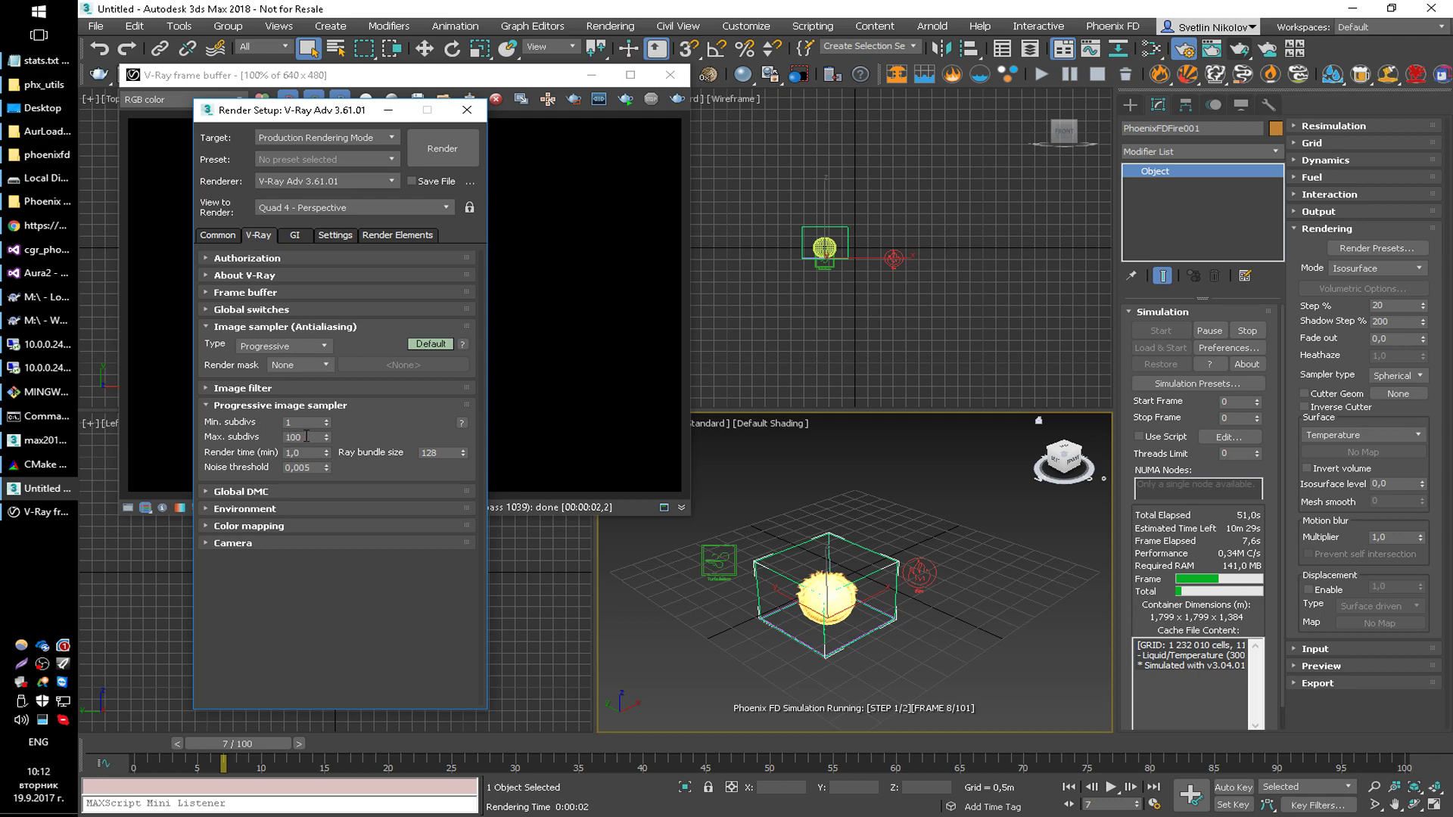
double_click(307, 437)
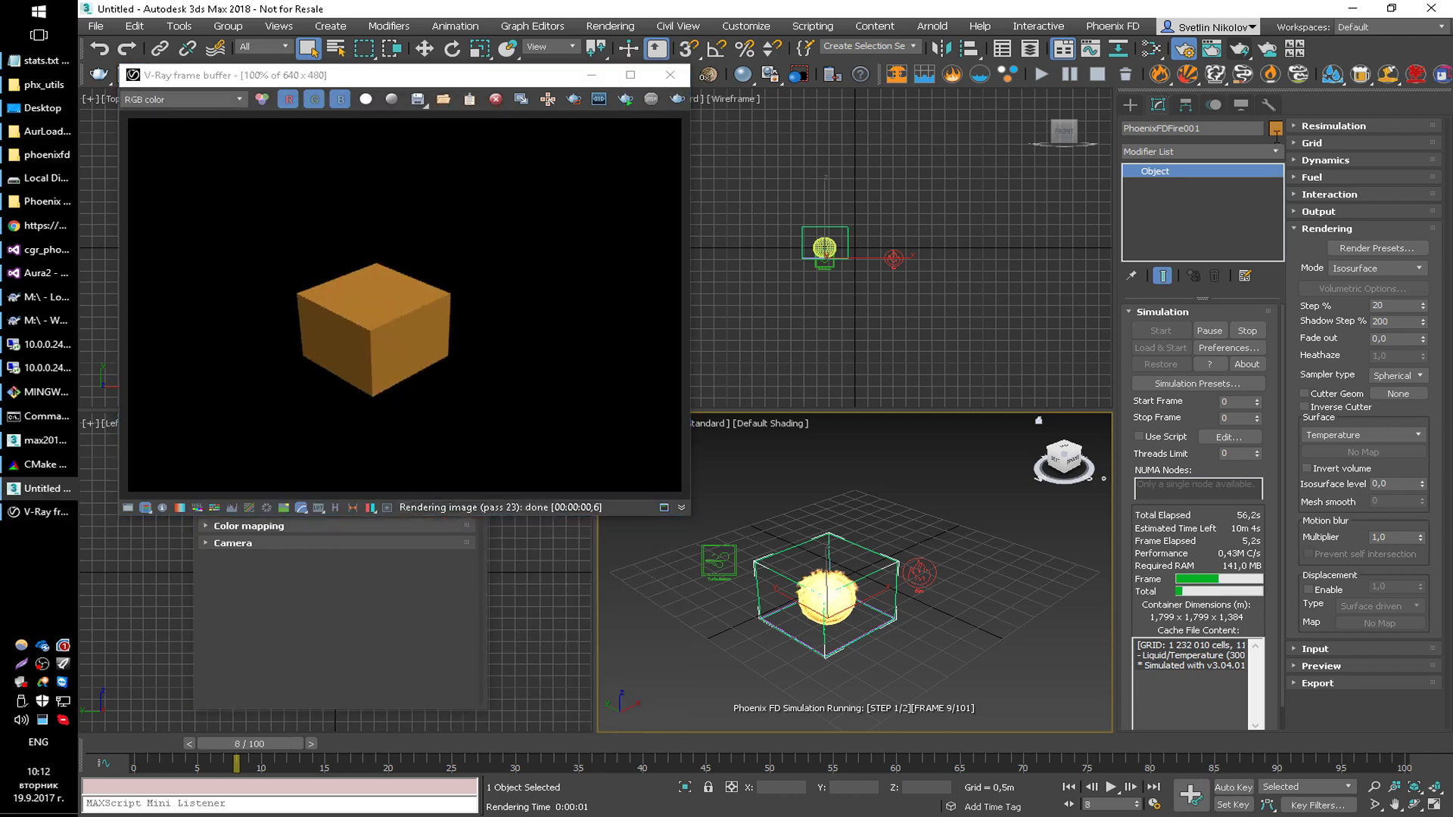
Create a box about 1.25 m long, 1.1 m wide and 0.47 m high in front of the simulator in the perspective view
left_click(1135, 110)
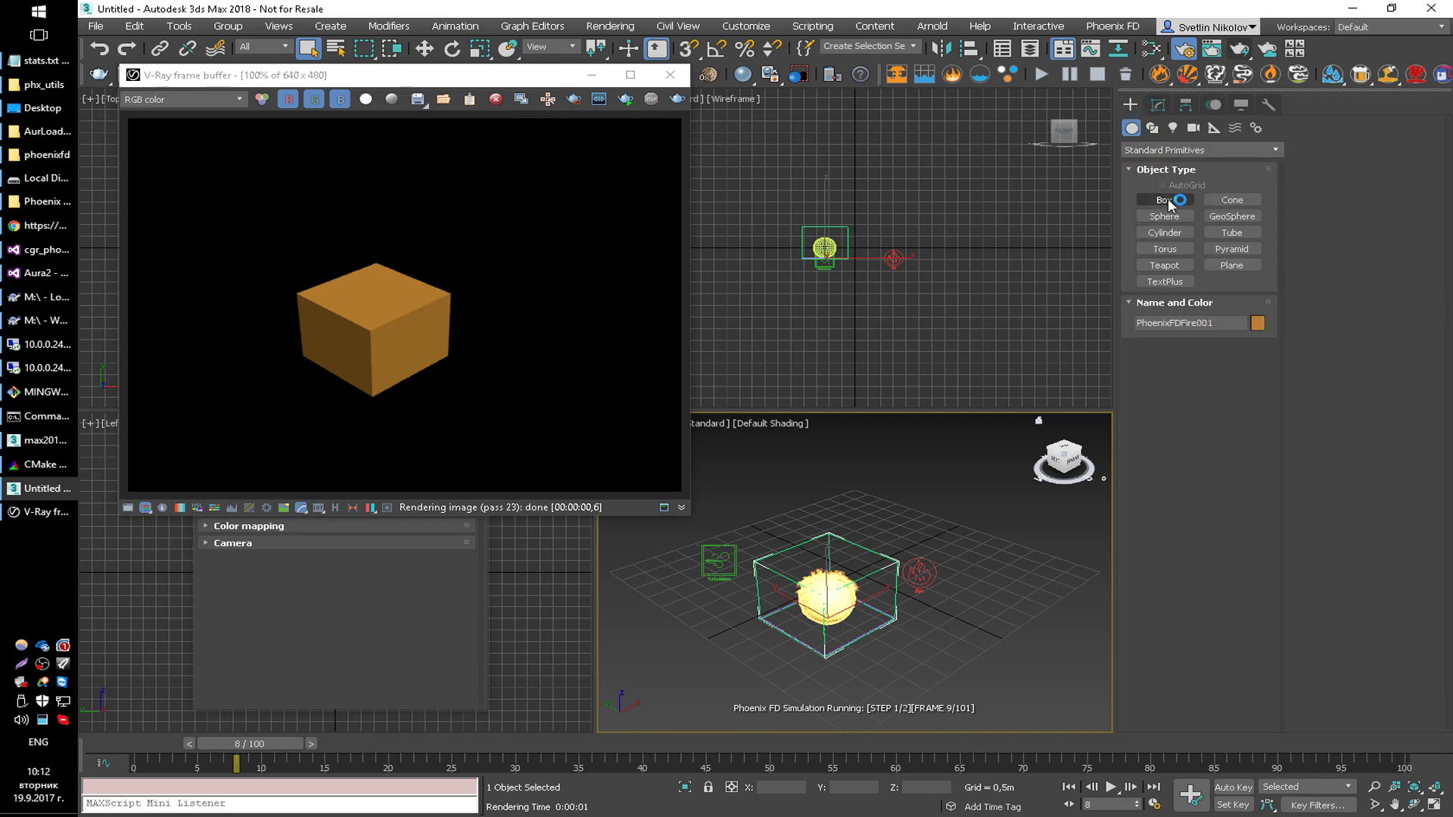
left_click(1164, 200)
mouse_move(866, 656)
left_mouse_down()
mouse_move(959, 669)
mouse_move(976, 653)
left_mouse_up()
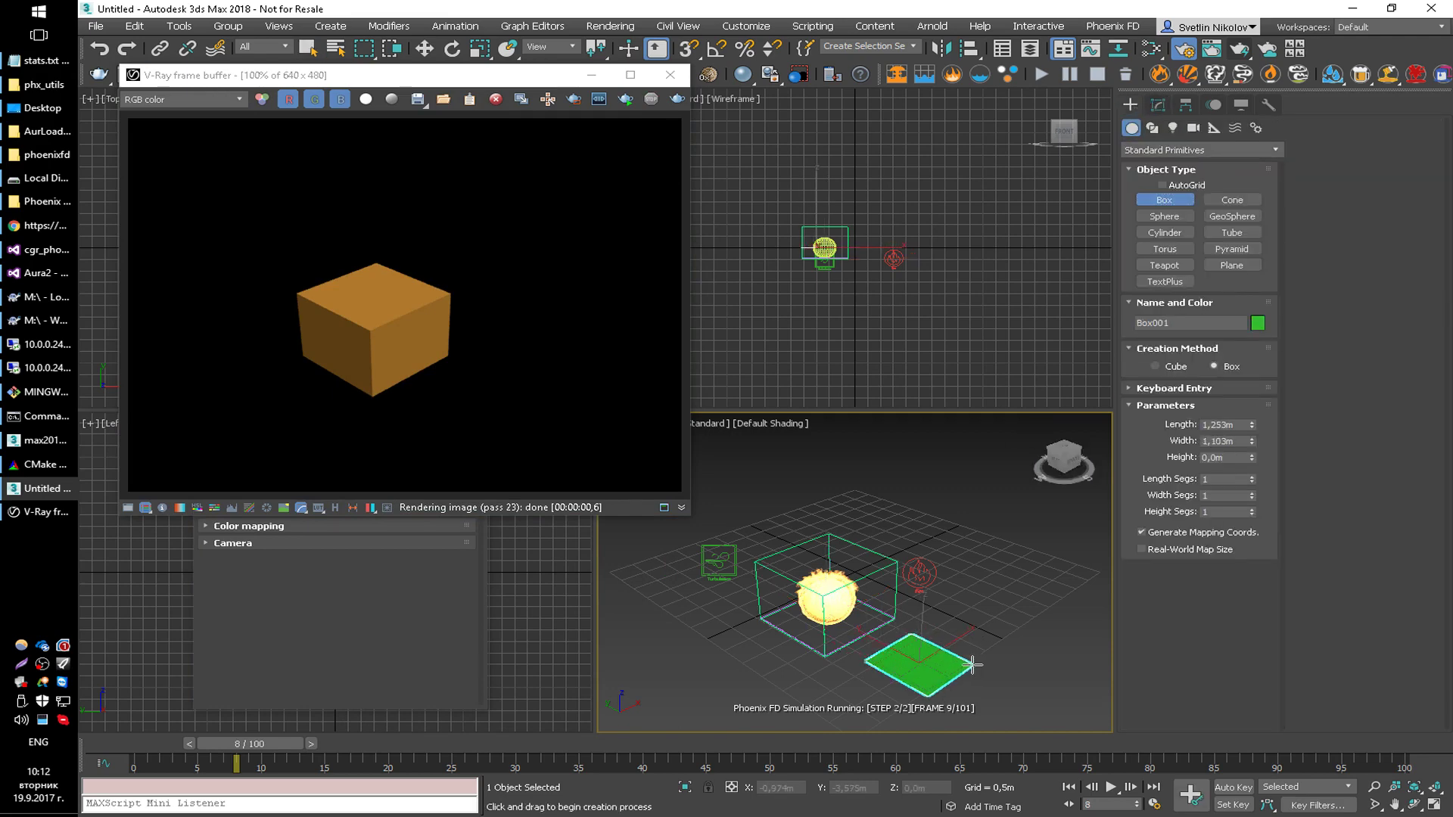
left_click(952, 652)
right_click(952, 652)
Make the green box non-renderable in its object properties and turn off Solid Object in its Phoenix FD properties
right_click(966, 645)
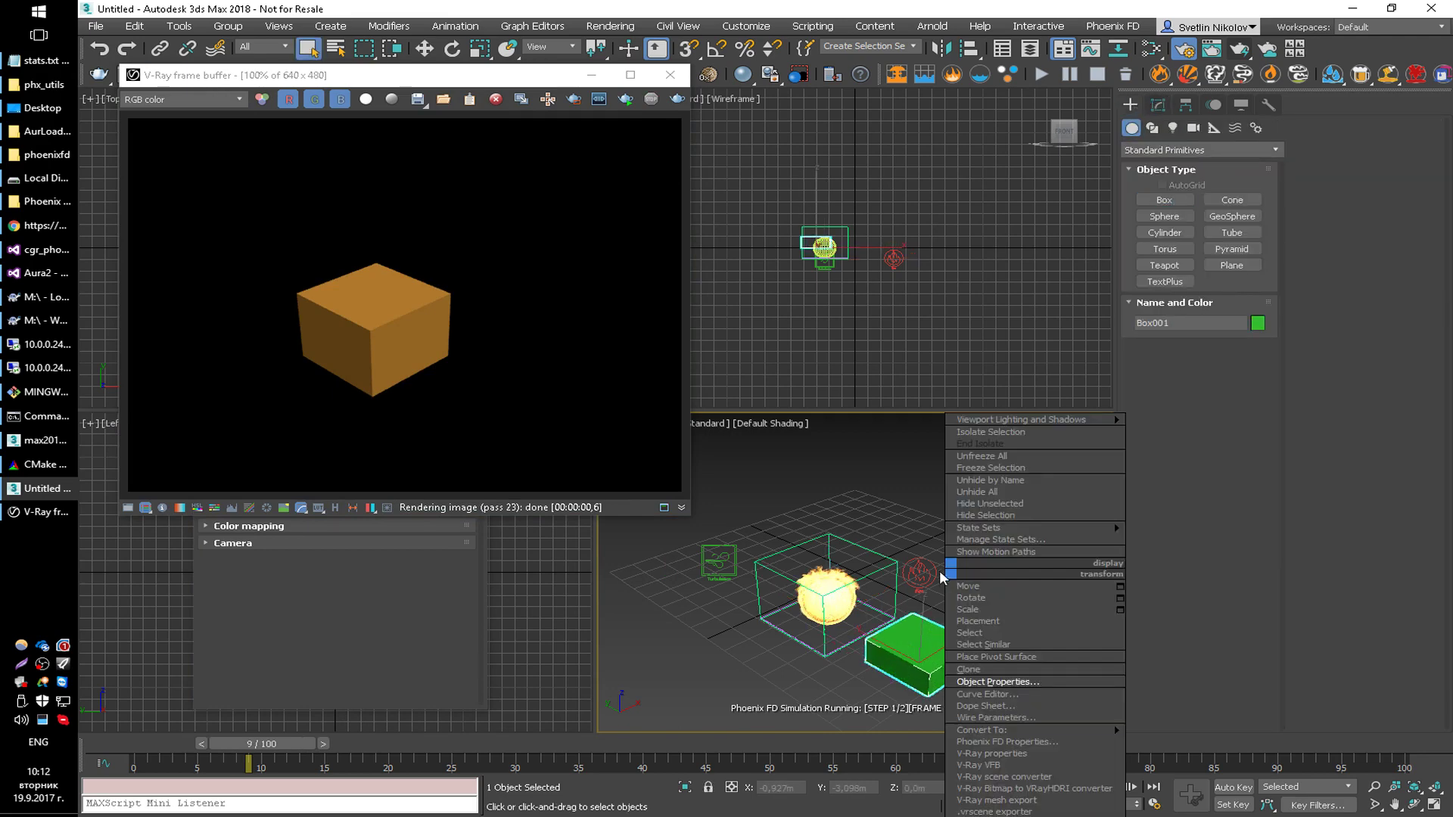
left_click(1018, 683)
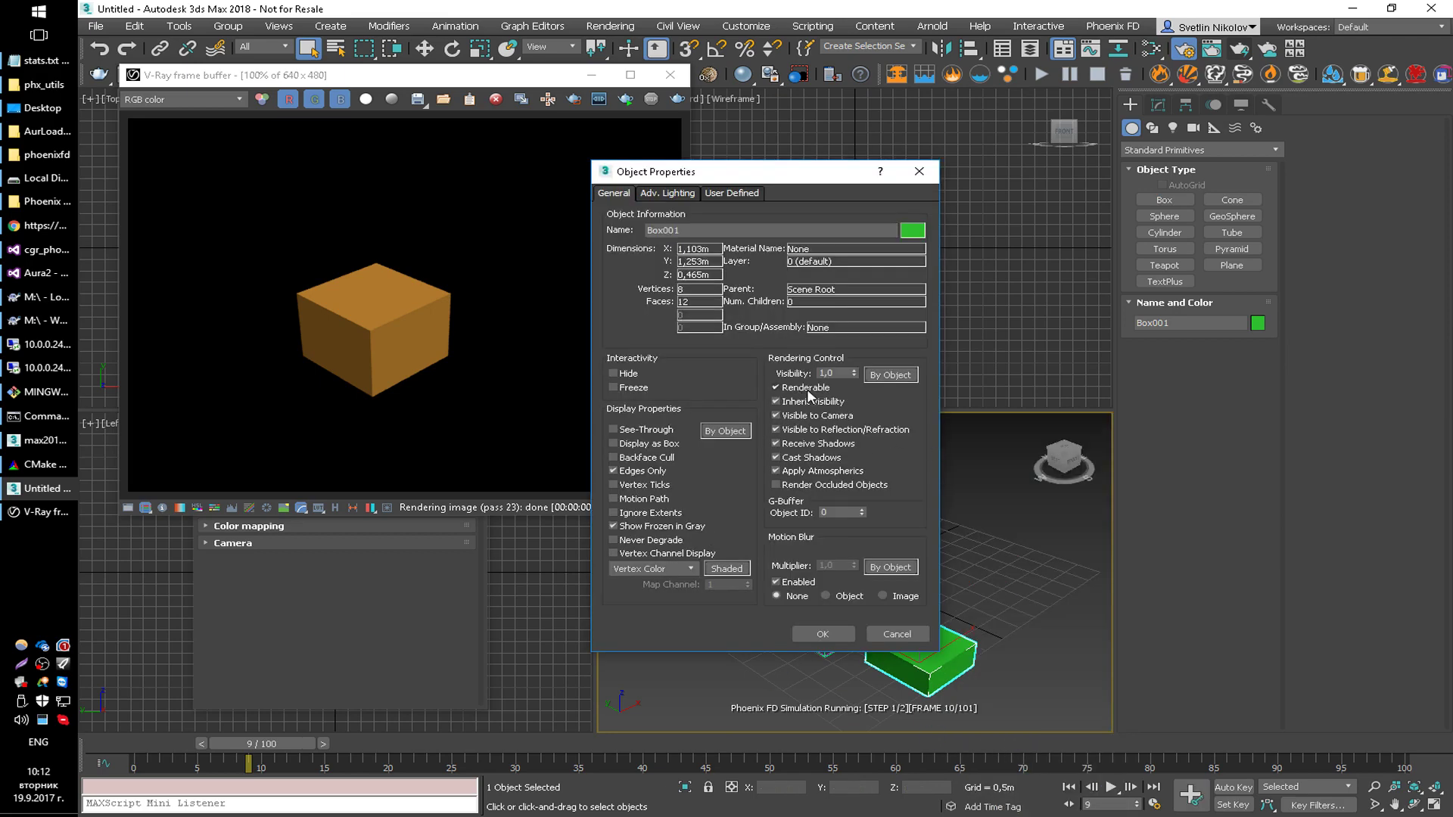
left_click(839, 635)
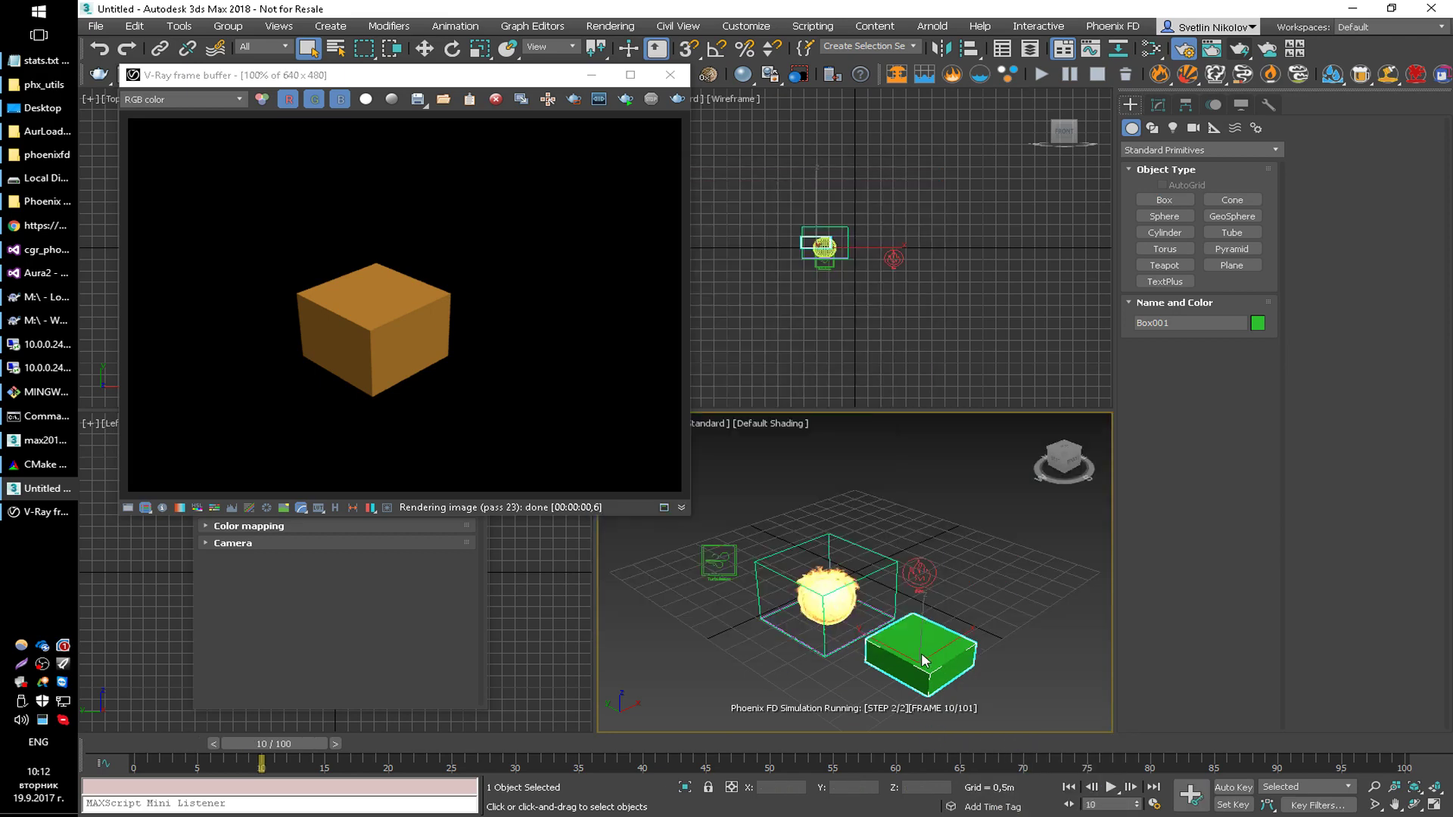
right_click(920, 569)
left_click(984, 742)
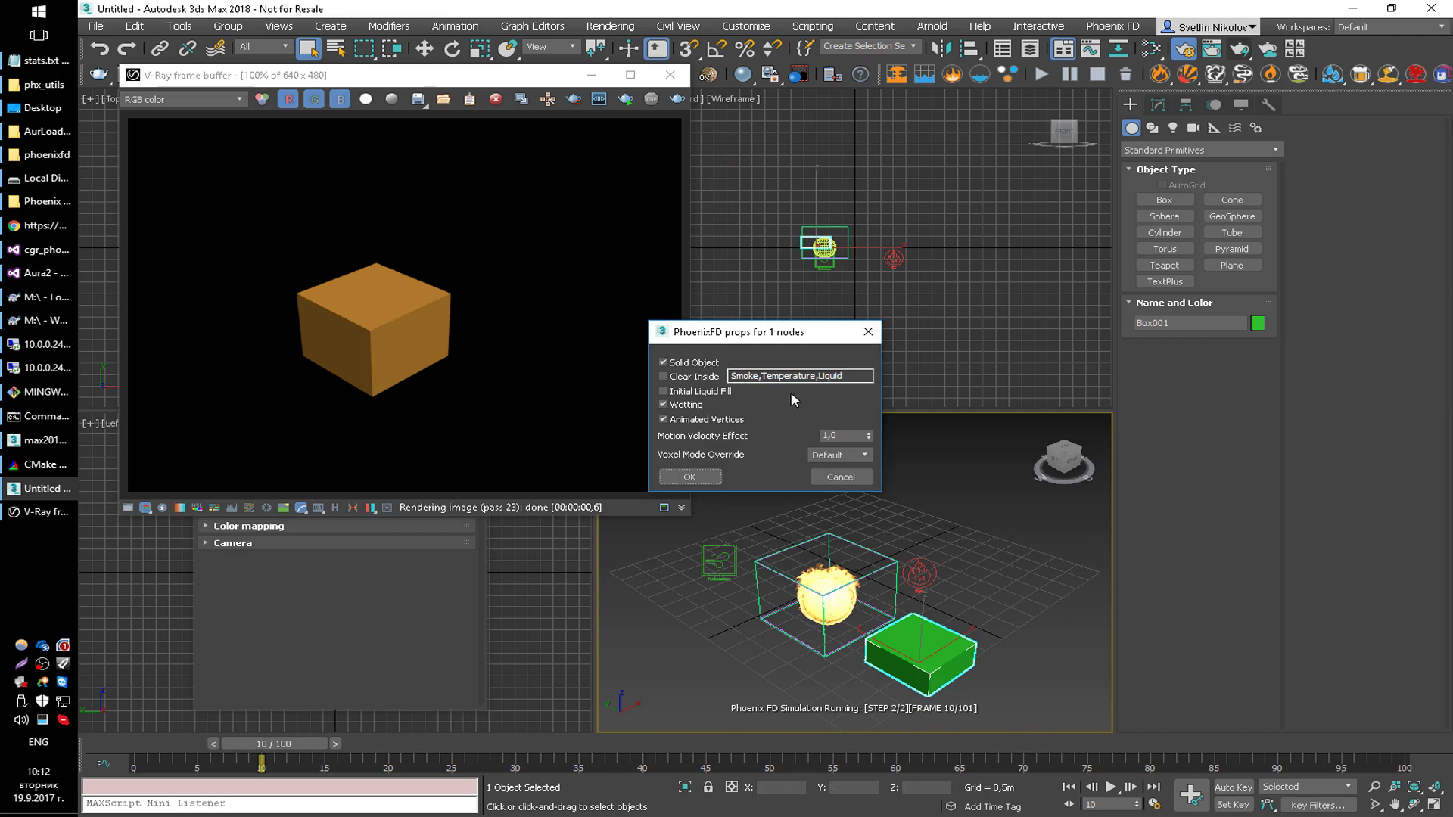
left_click(689, 477)
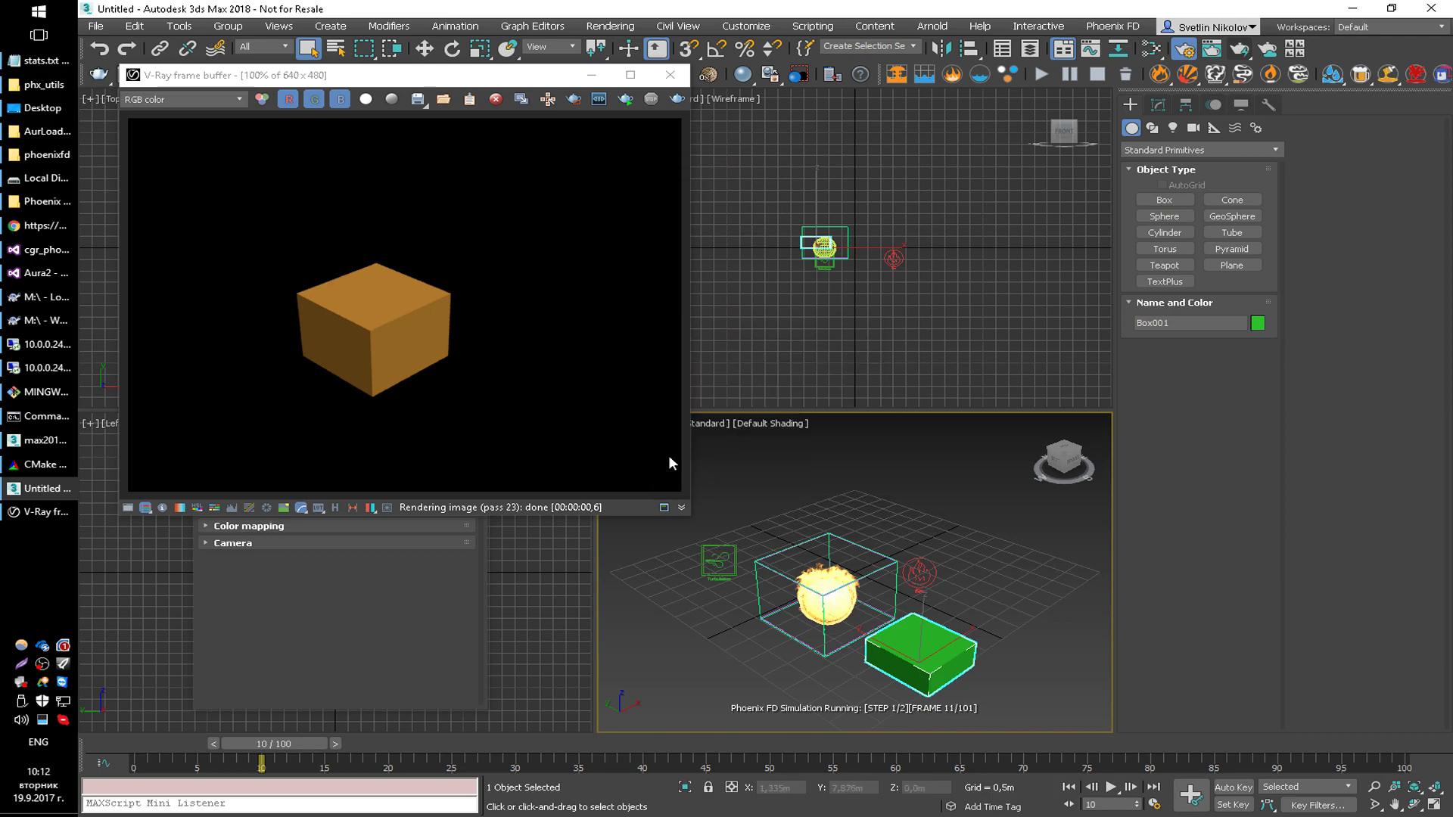
Tilt the green box and move it into the simulator container so it overlaps the sphere, then render the view
key("e")
left_click_drag(919, 666, 781, 595)
key("w")
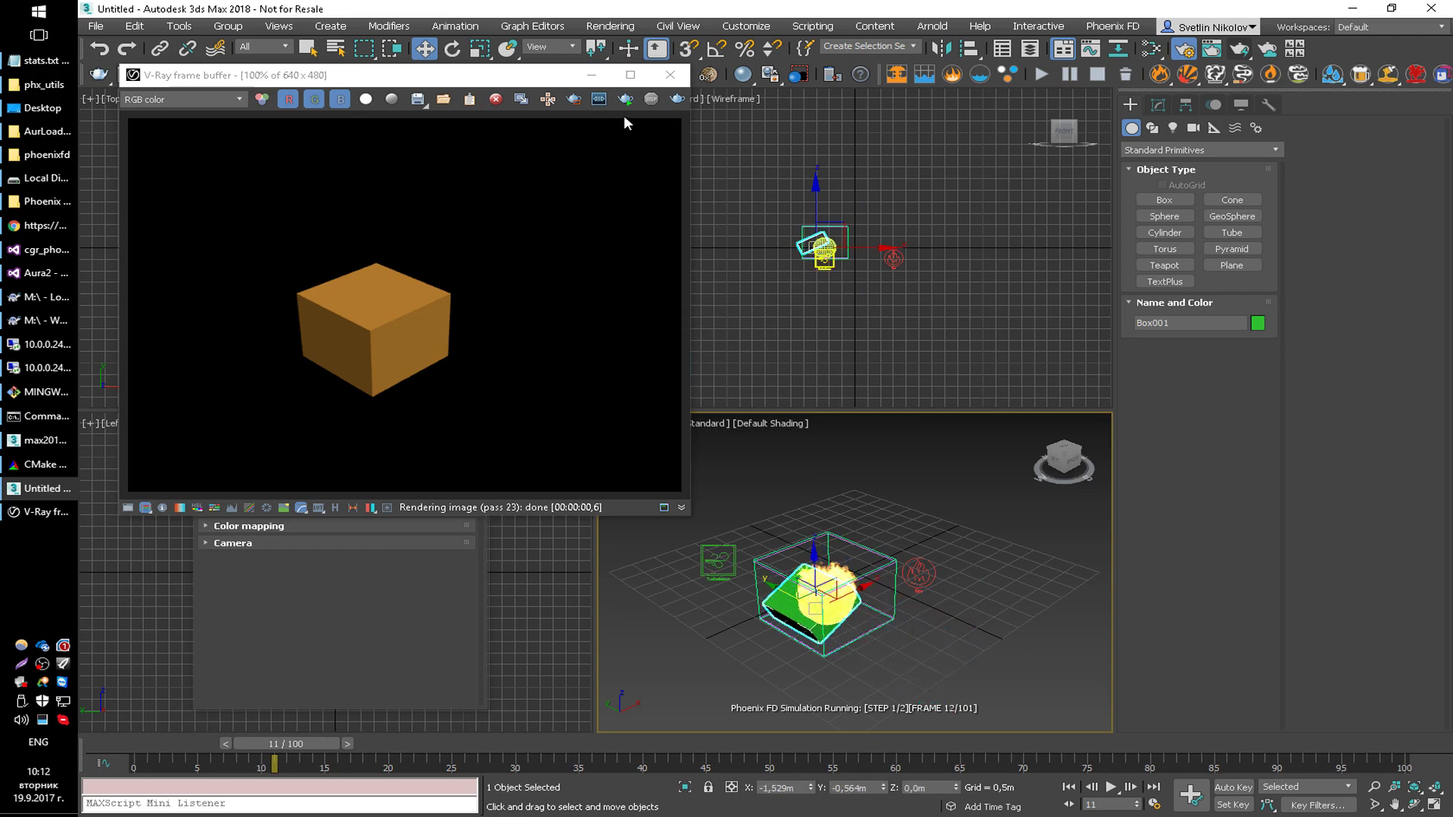
left_click(677, 99)
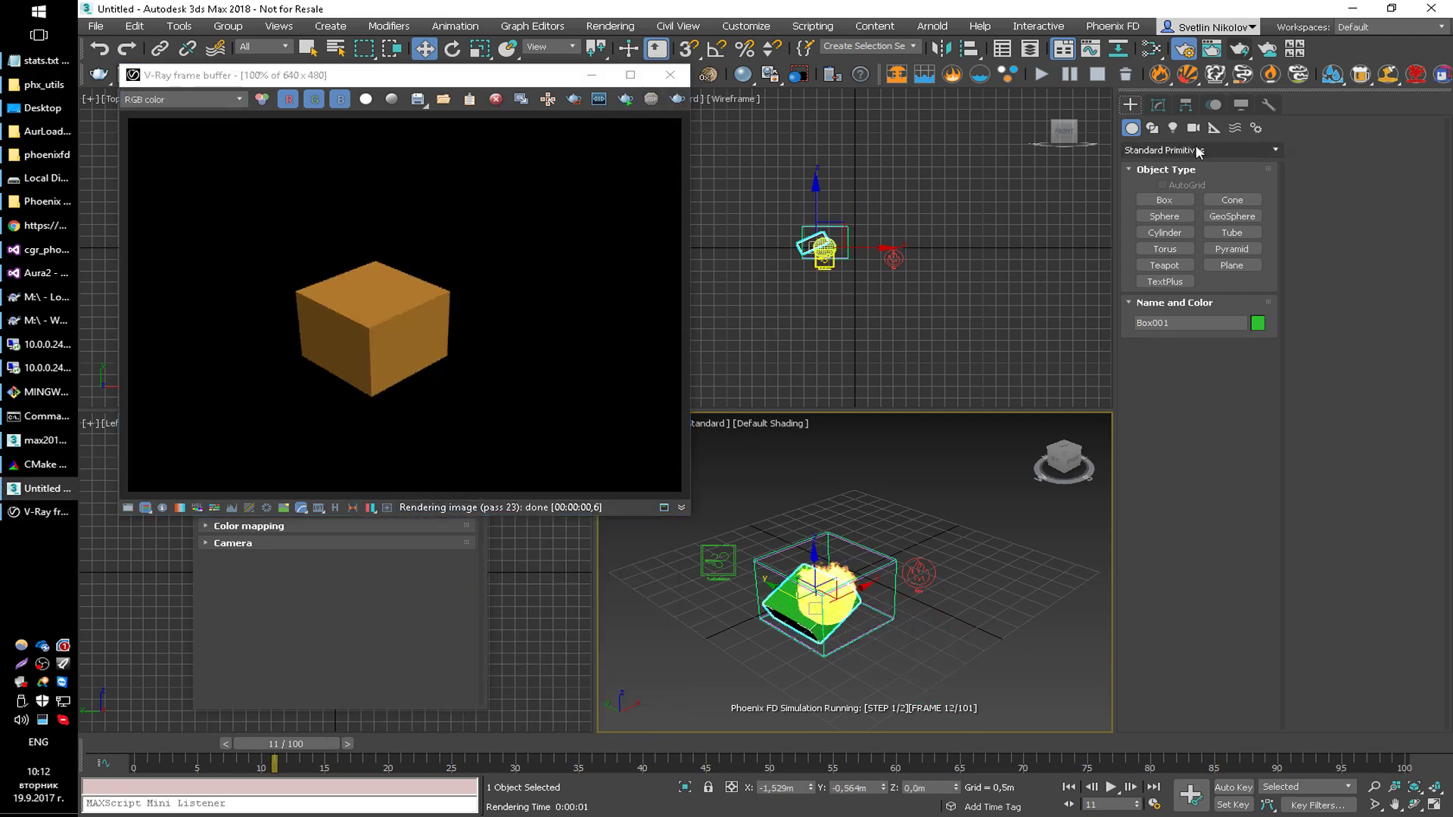
Enable Cutter Geom on the fire simulator with the green box as the cutter and render the result
left_click(1158, 105)
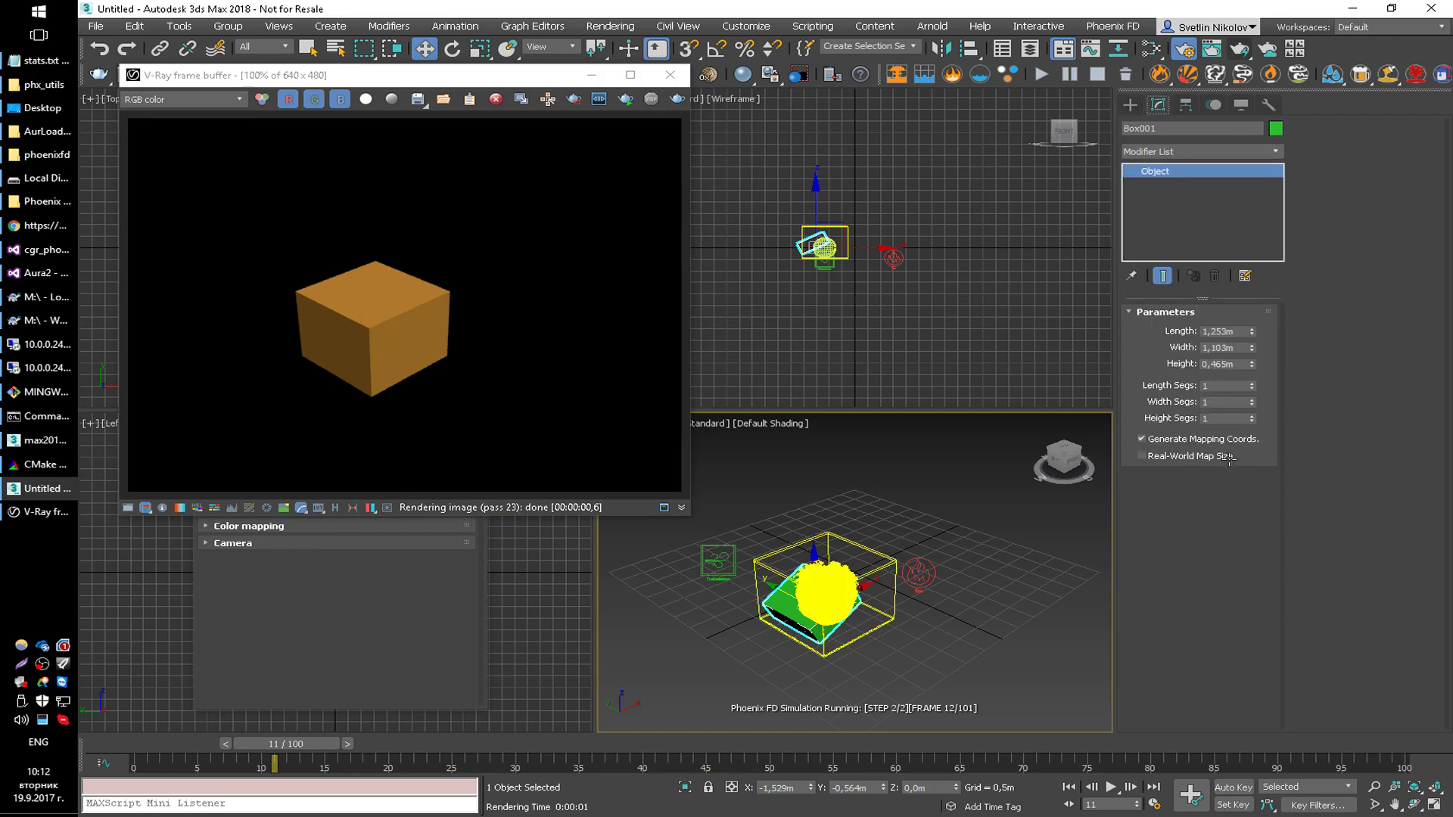
left_click(1327, 228)
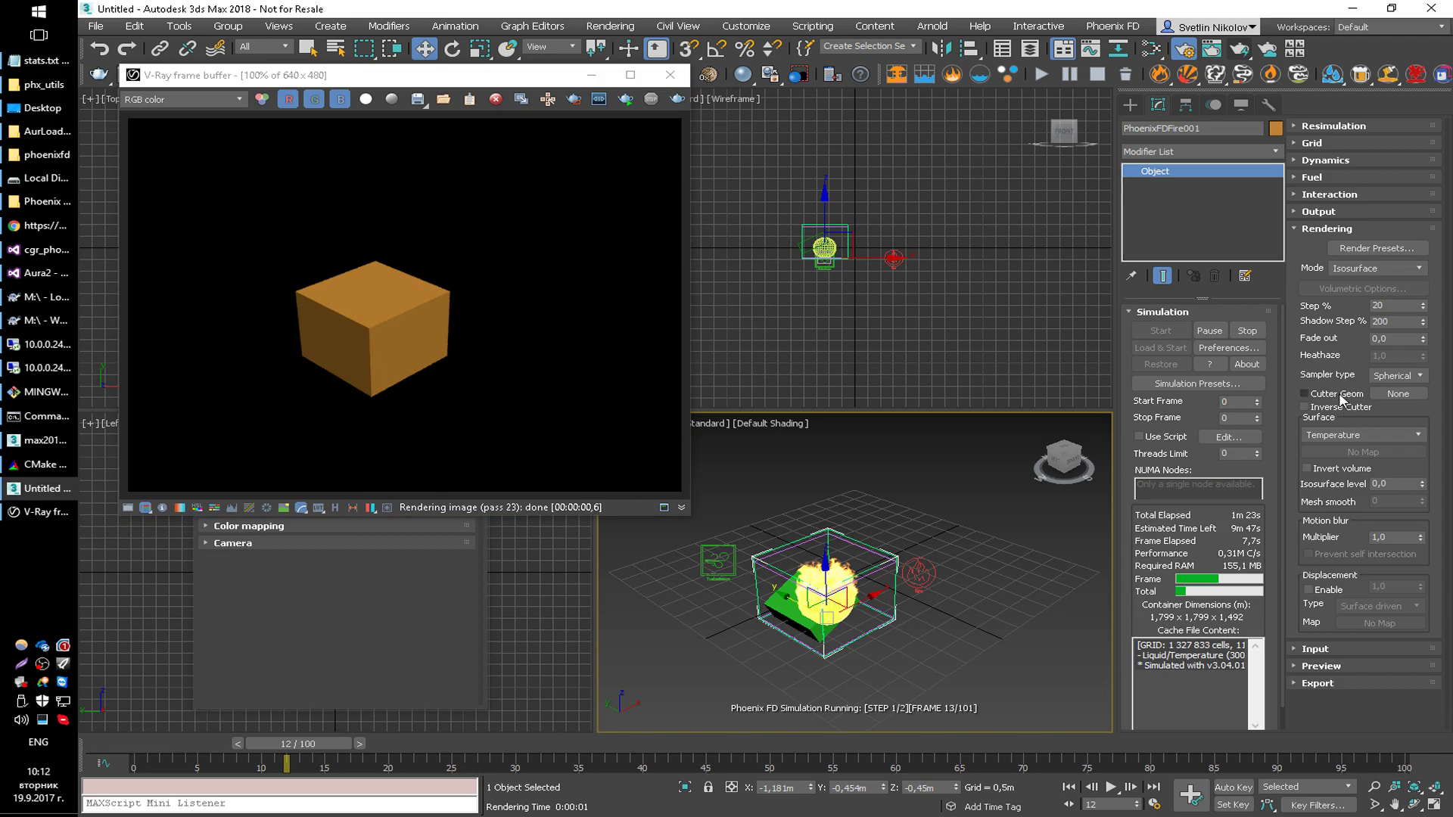
left_click(1396, 394)
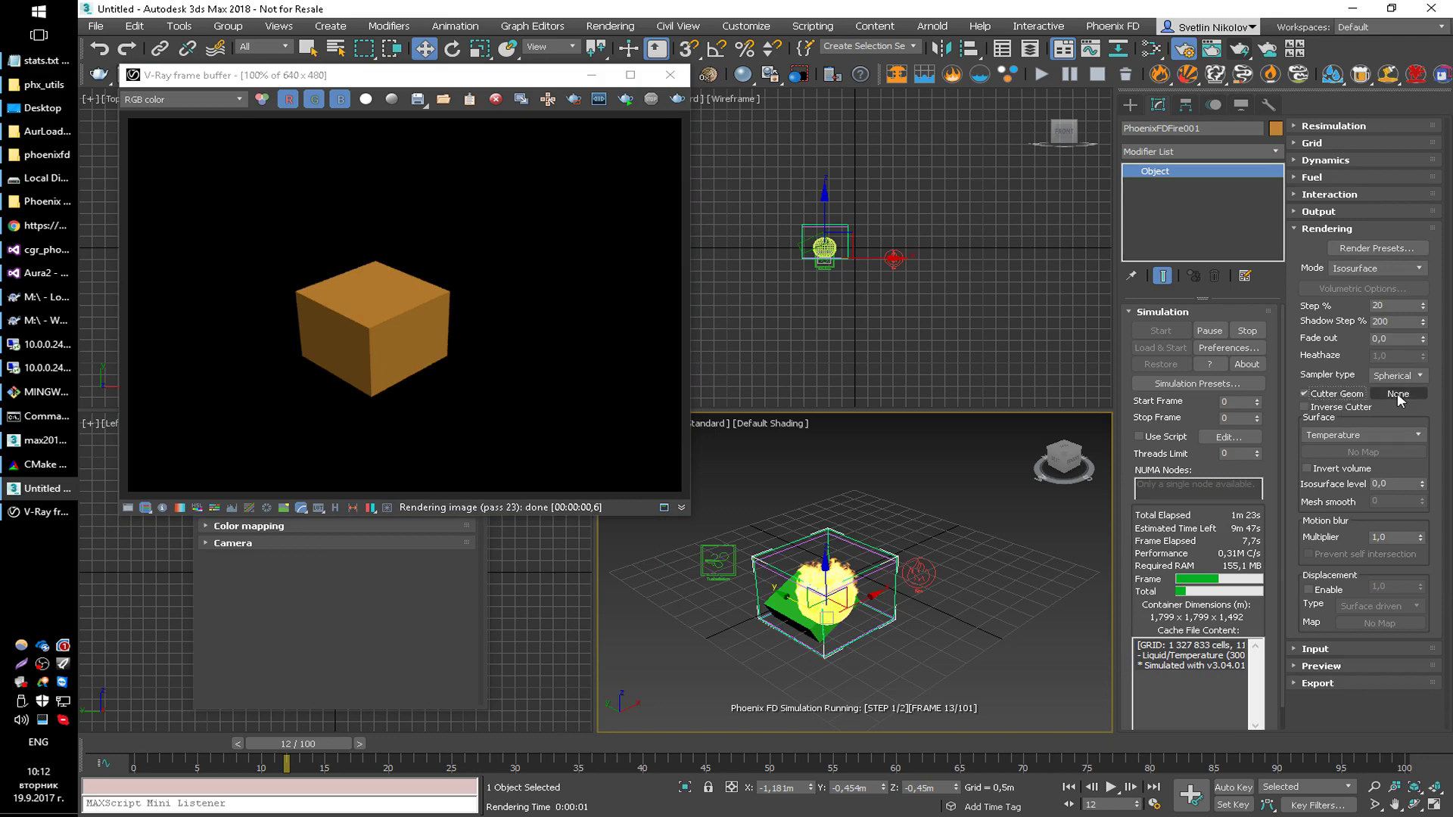
left_click(787, 617)
left_click(669, 100)
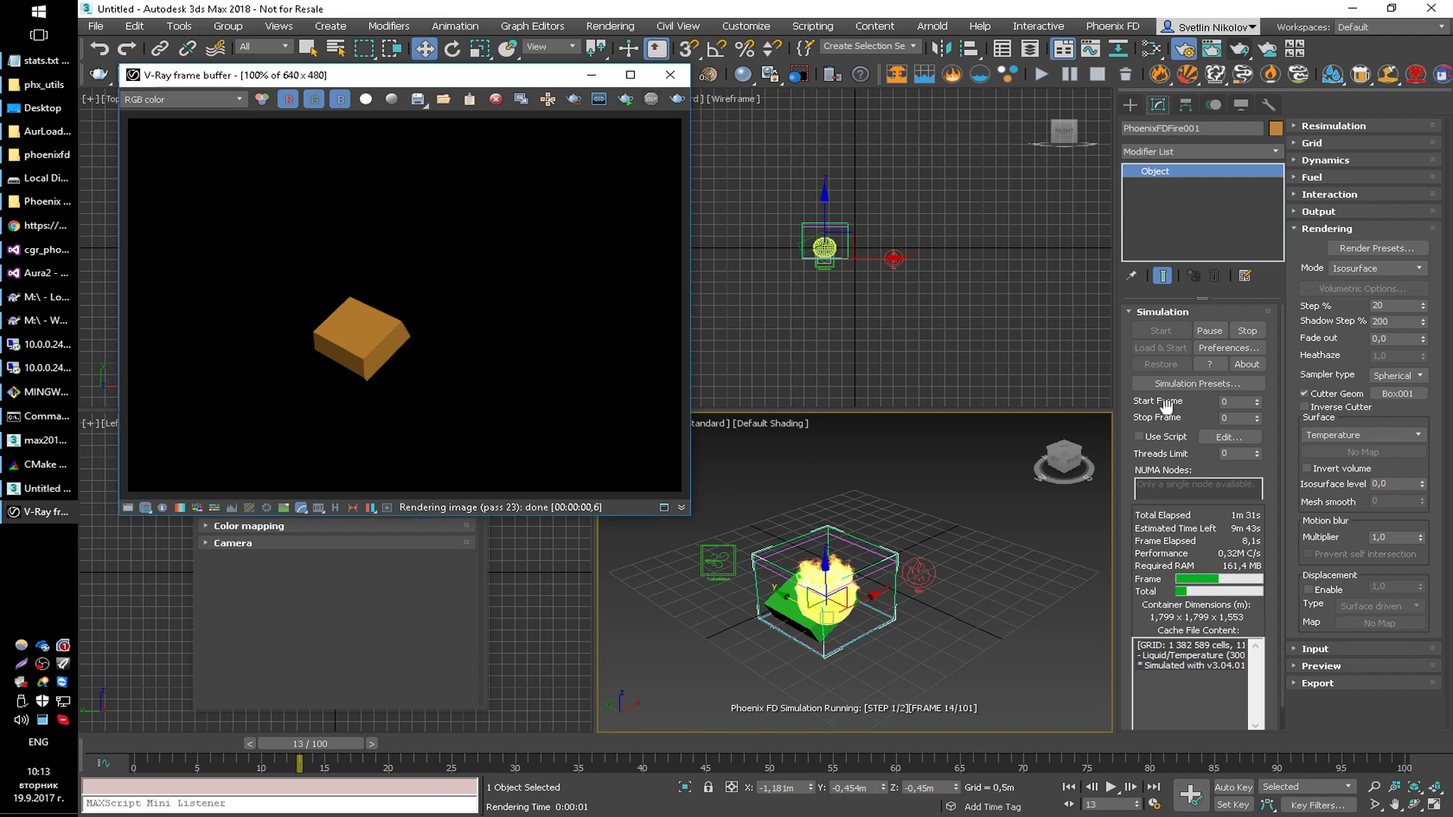
Enable the simulator's Velocity output channel and add a PhoenixFDGridTex map to the Slate Material Editor view
left_click(1388, 211)
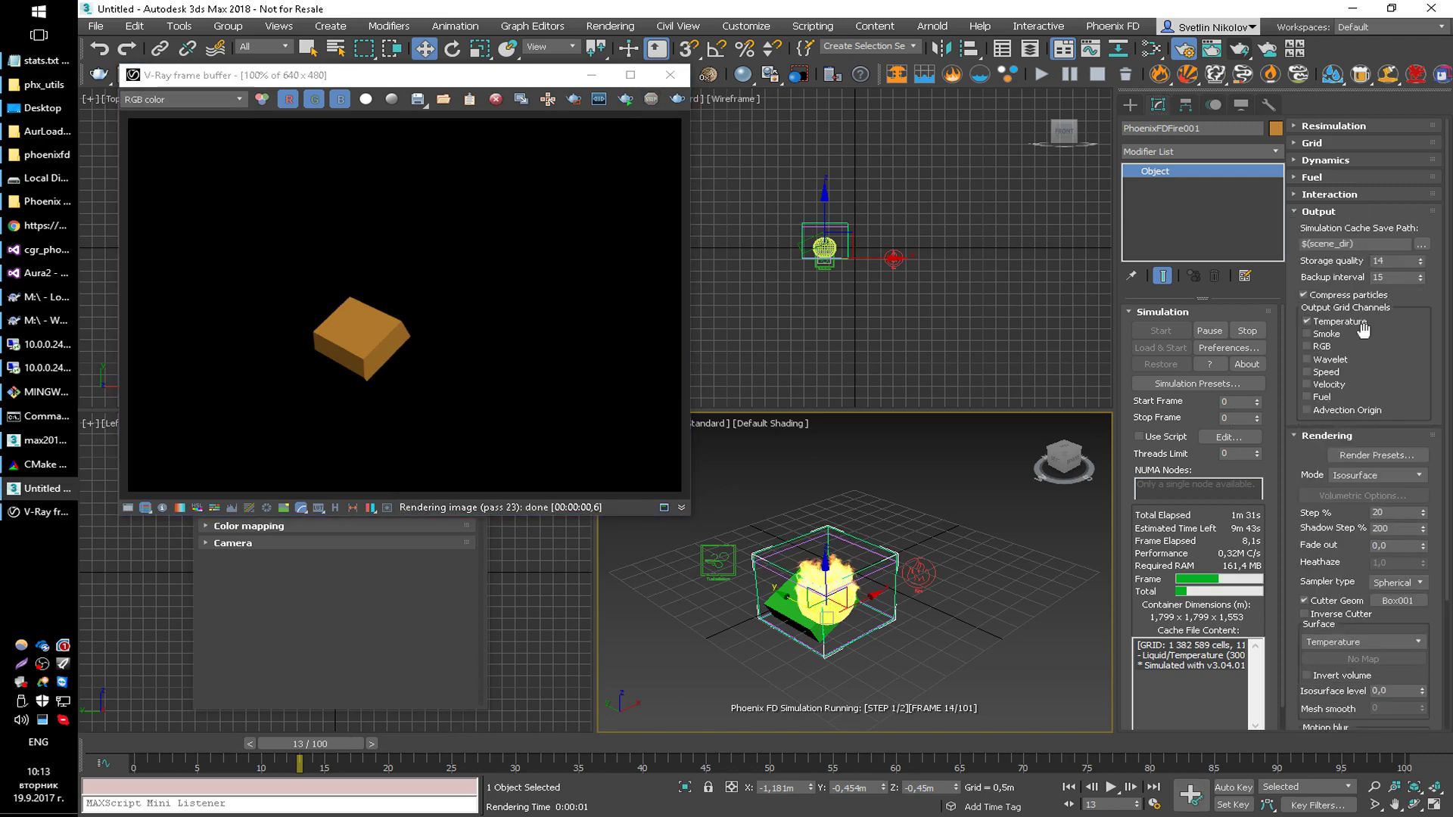
left_click(1154, 50)
left_click(217, 272)
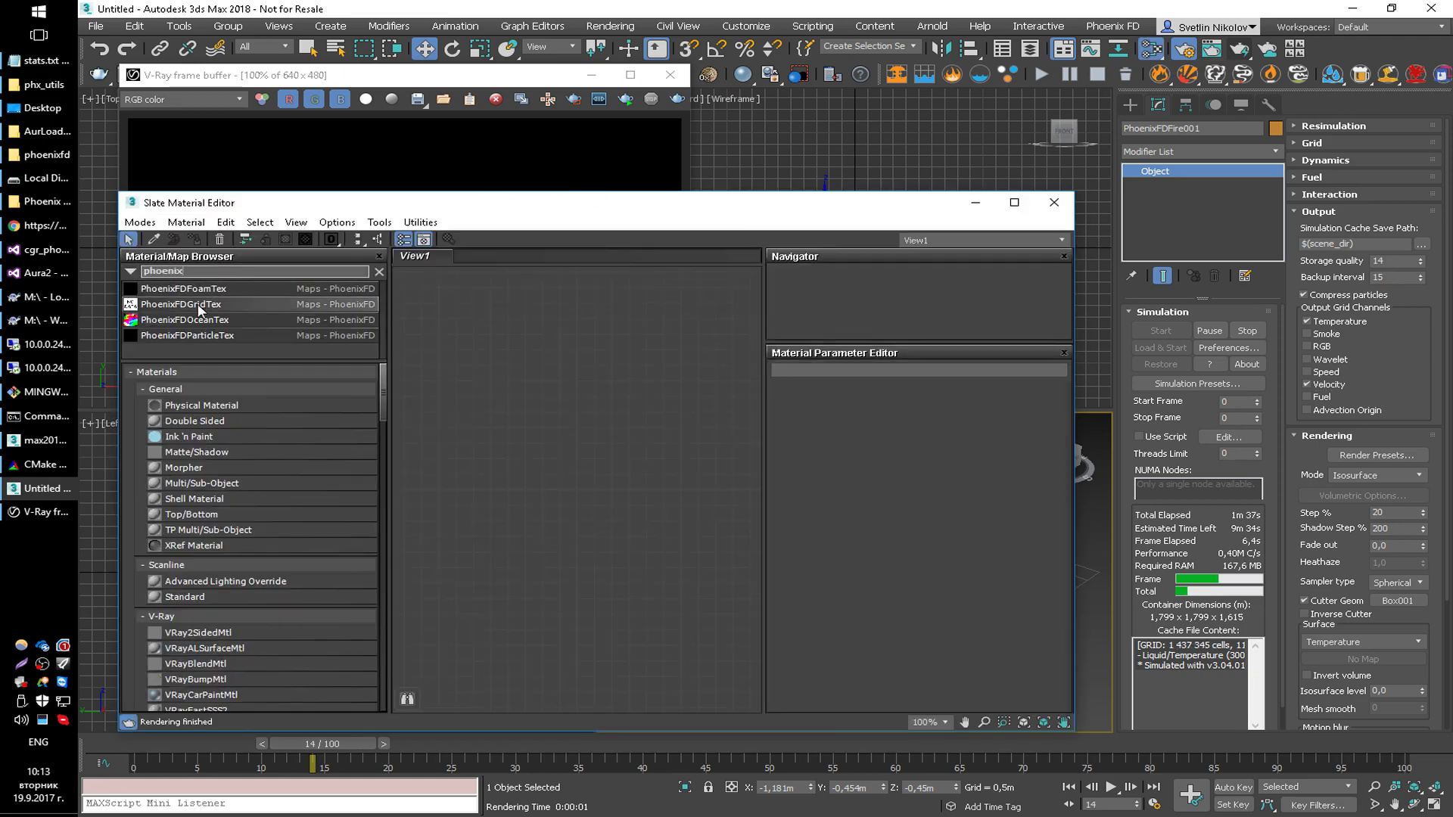
left_click_drag(227, 306, 462, 365)
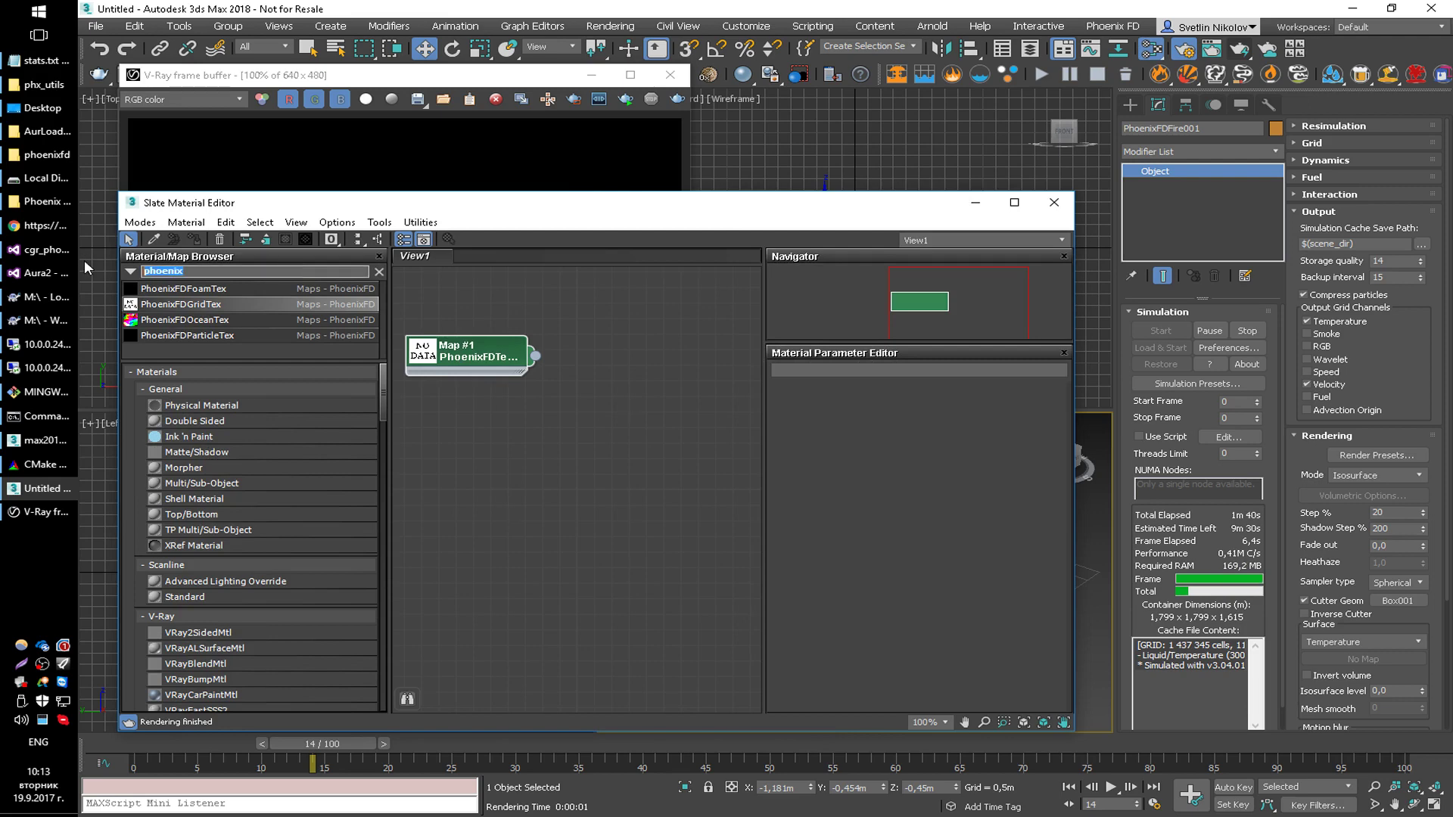
Add a VRayMtl material beside the grid texture and connect the texture to its diffuse map
type("vraym")
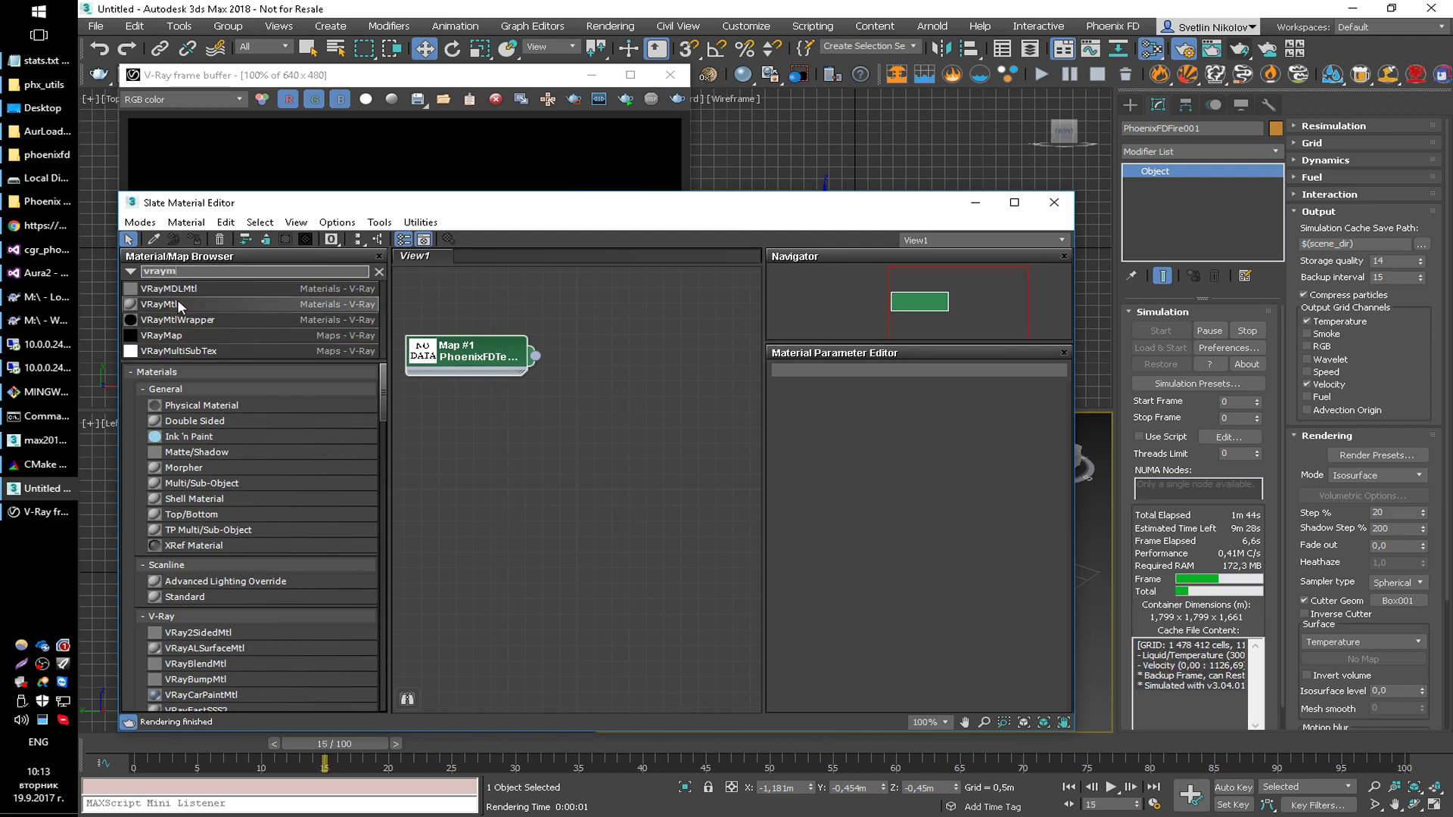
left_click_drag(159, 304, 665, 458)
double_click(439, 362)
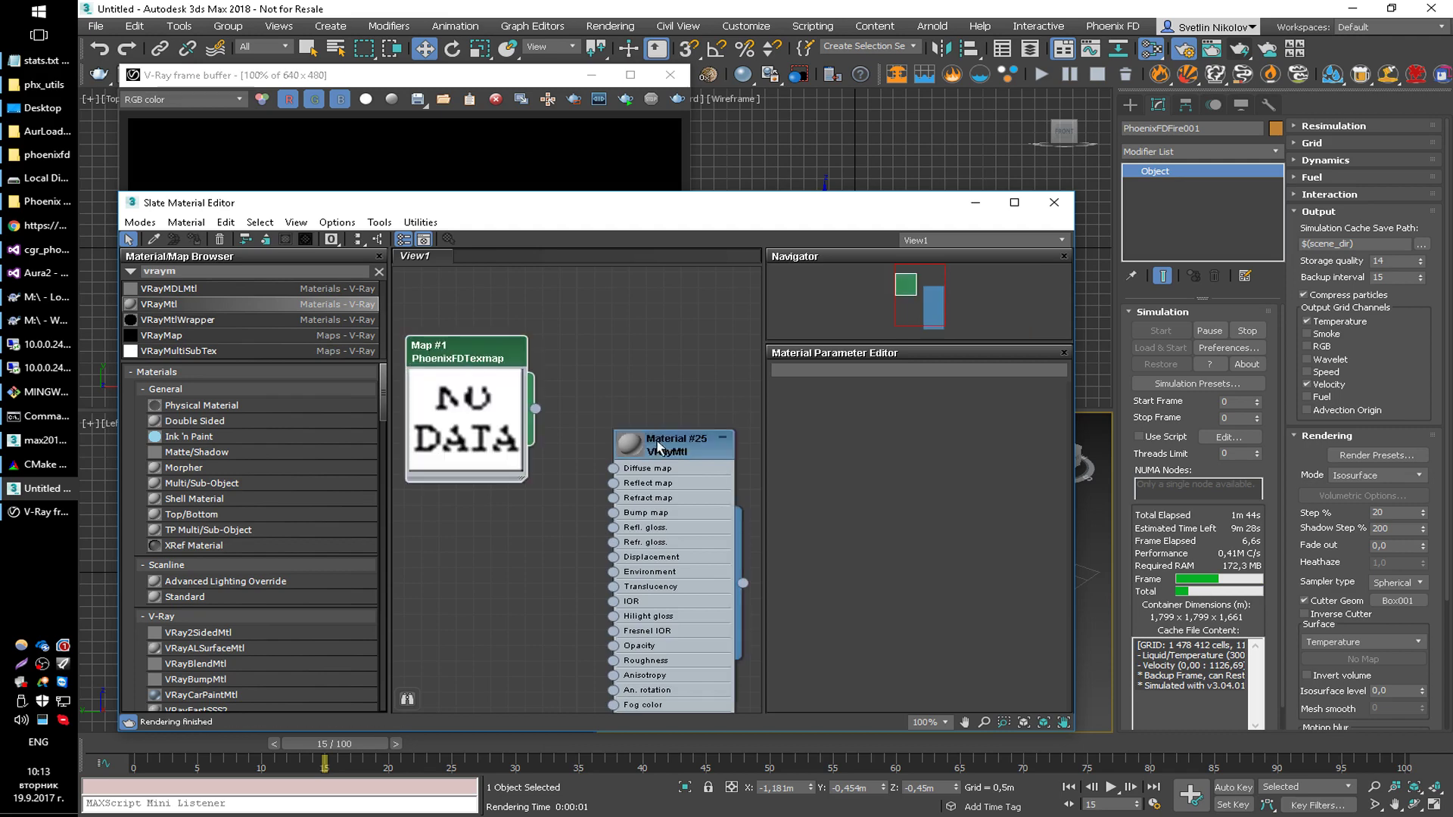
left_click_drag(655, 436, 580, 392)
left_click_drag(575, 202, 348, 184)
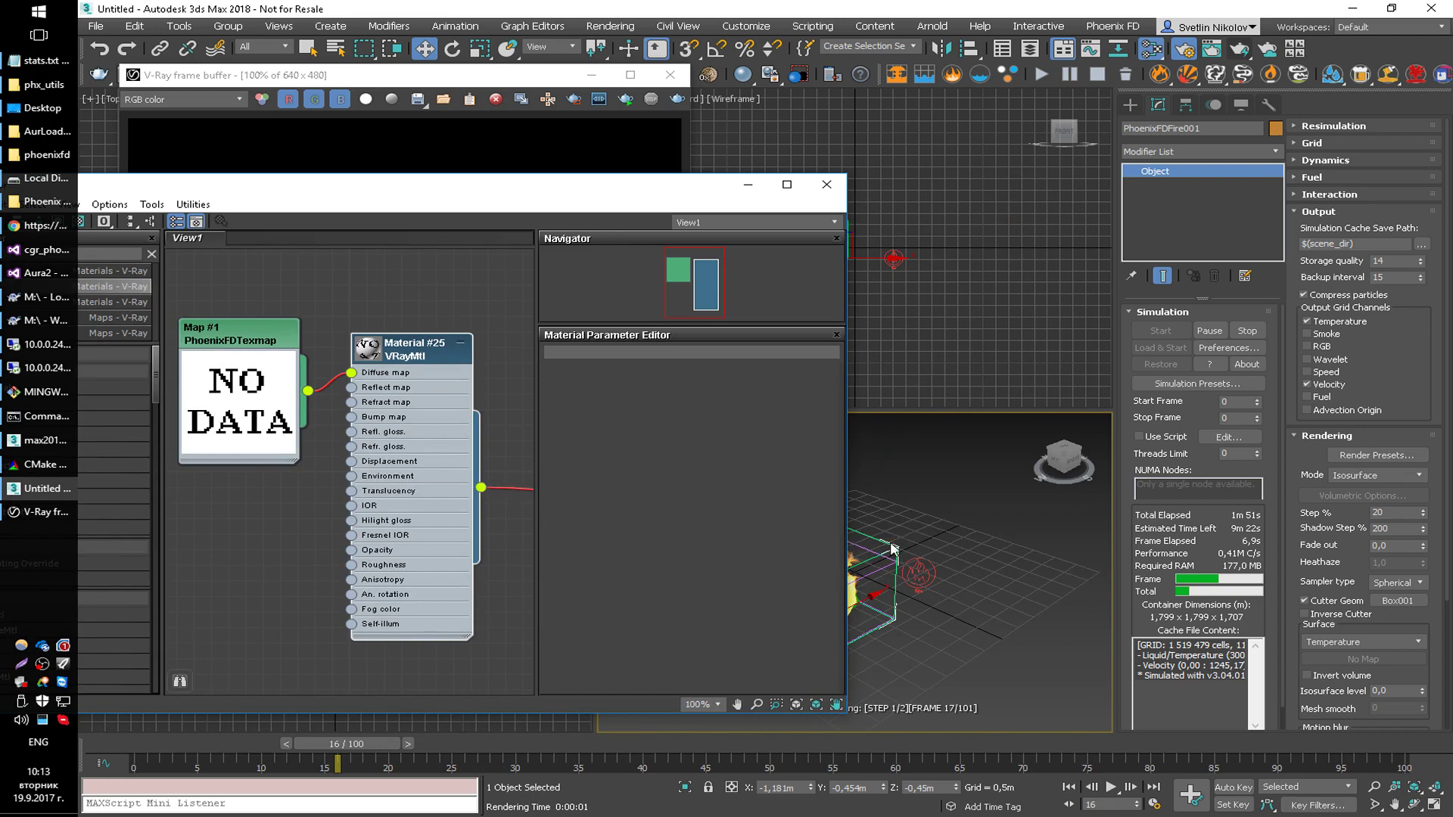
Assign the PhoenixFDFire001 simulator as the source node of the Phoenix grid texture
left_click_drag(491, 199, 778, 231)
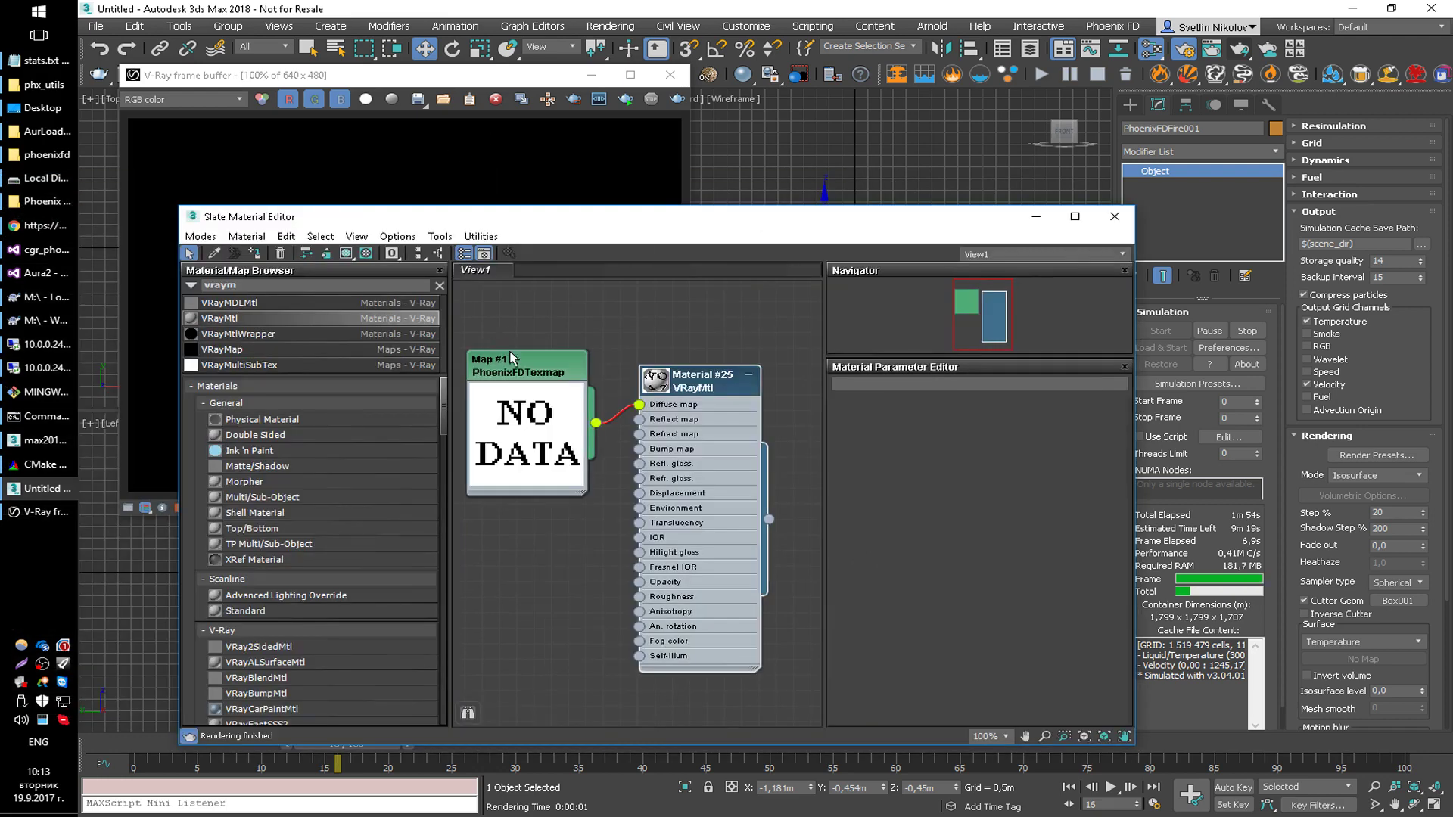
double_click(530, 367)
left_click(994, 421)
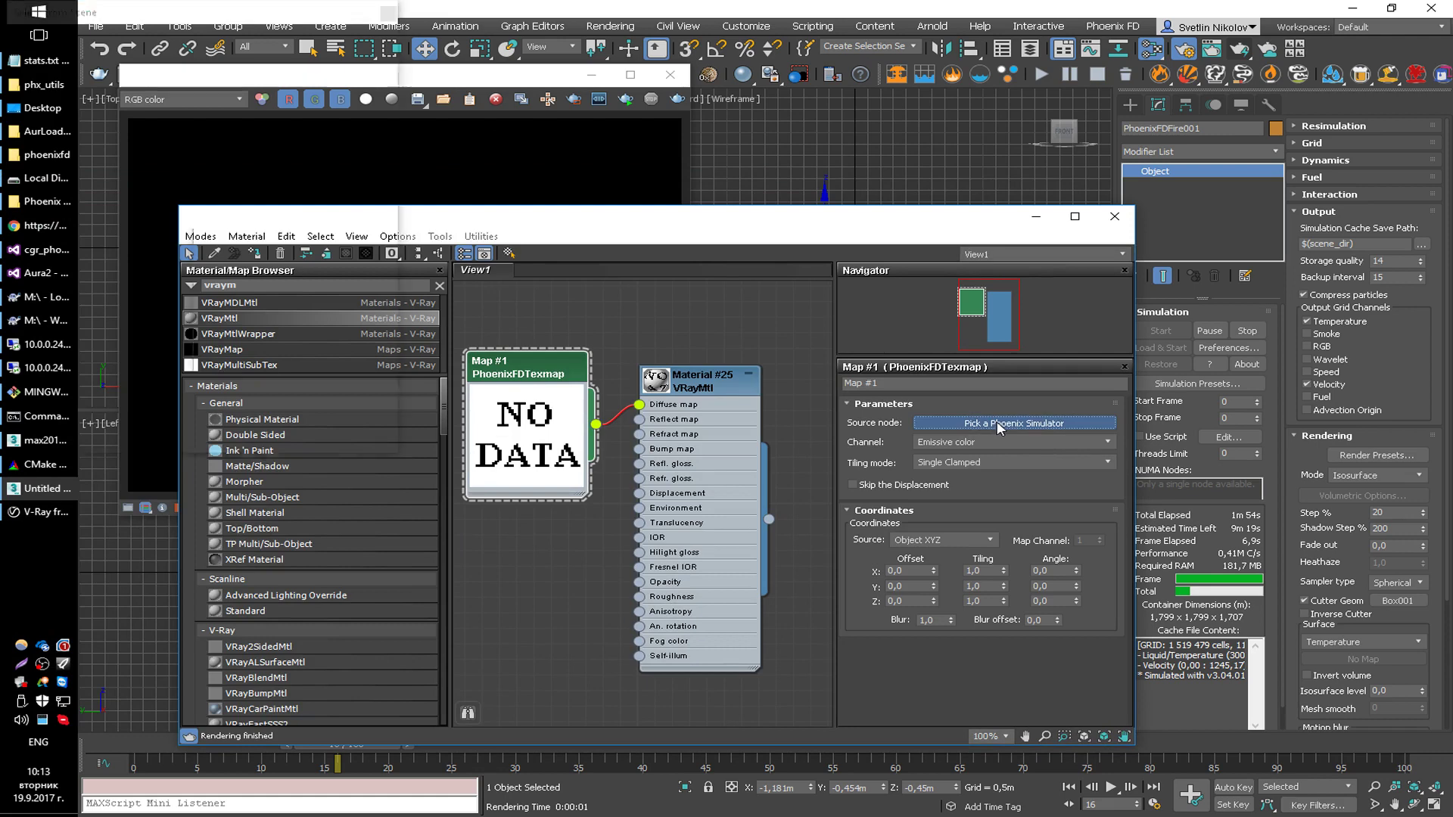
left_click_drag(267, 18, 602, 92)
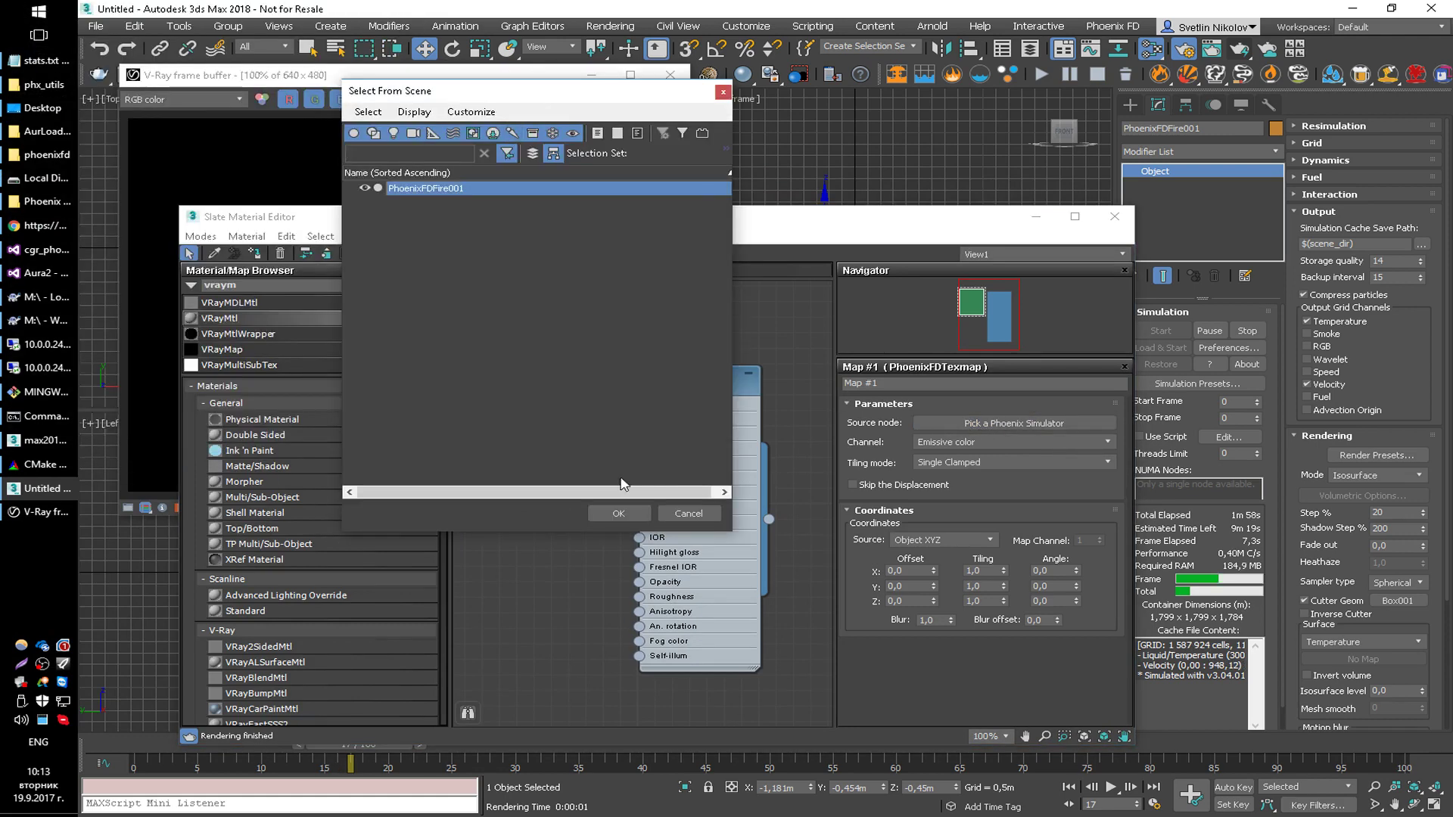
left_click(615, 512)
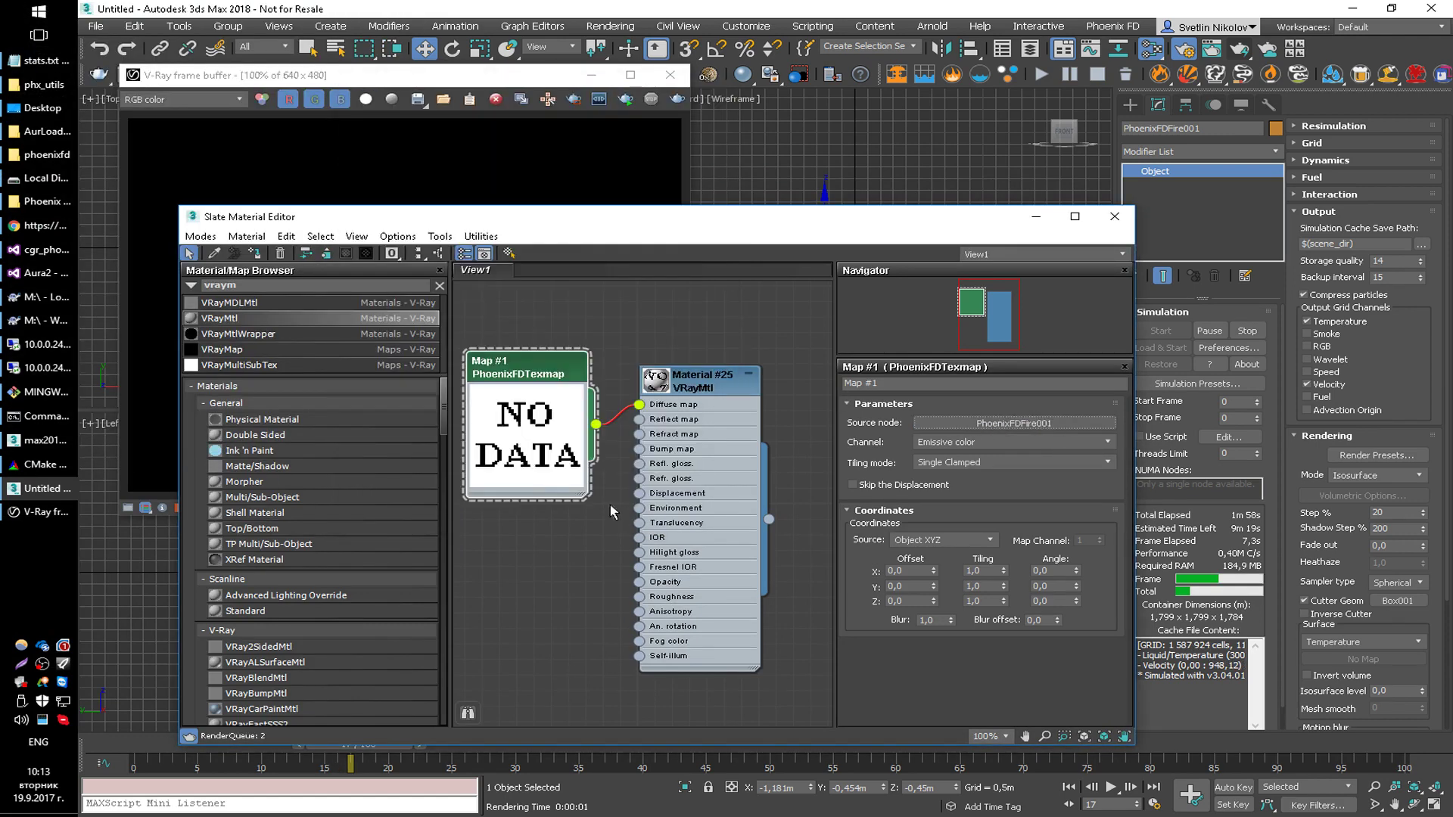
Set the grid texture's channel to Velocity and render the view
left_click(952, 443)
left_click(951, 496)
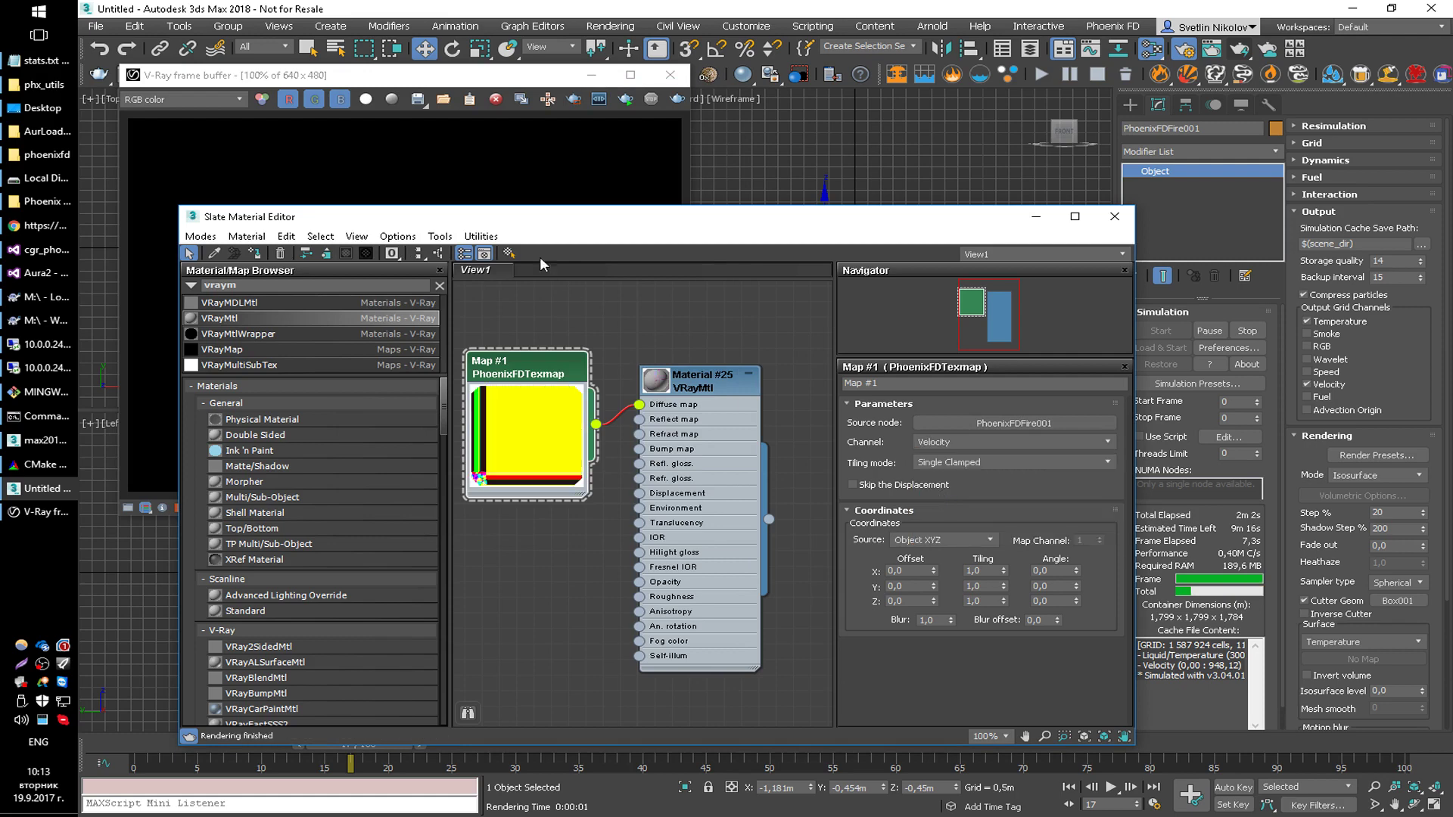
left_click(677, 100)
left_click(677, 100)
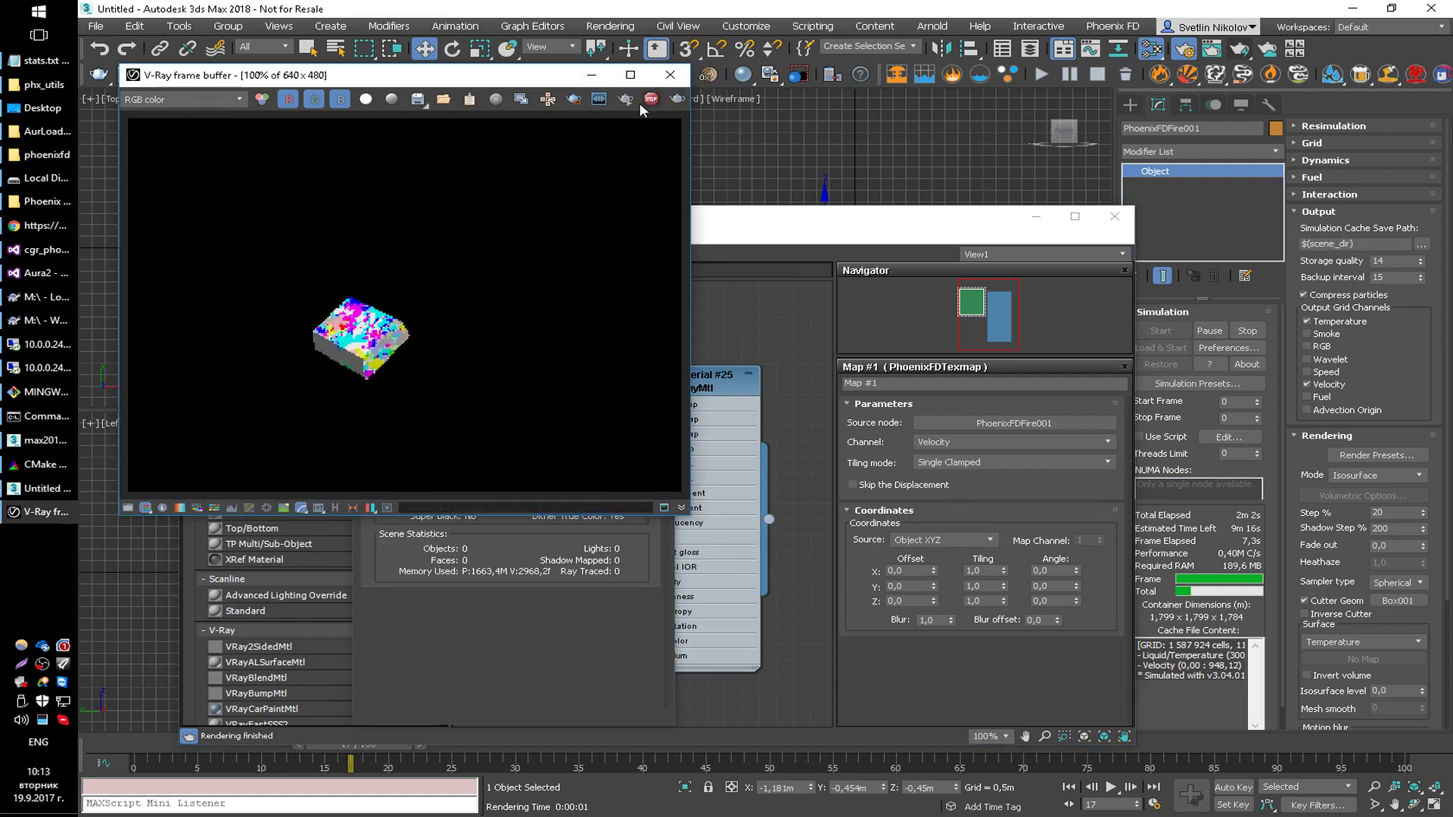
left_click(652, 101)
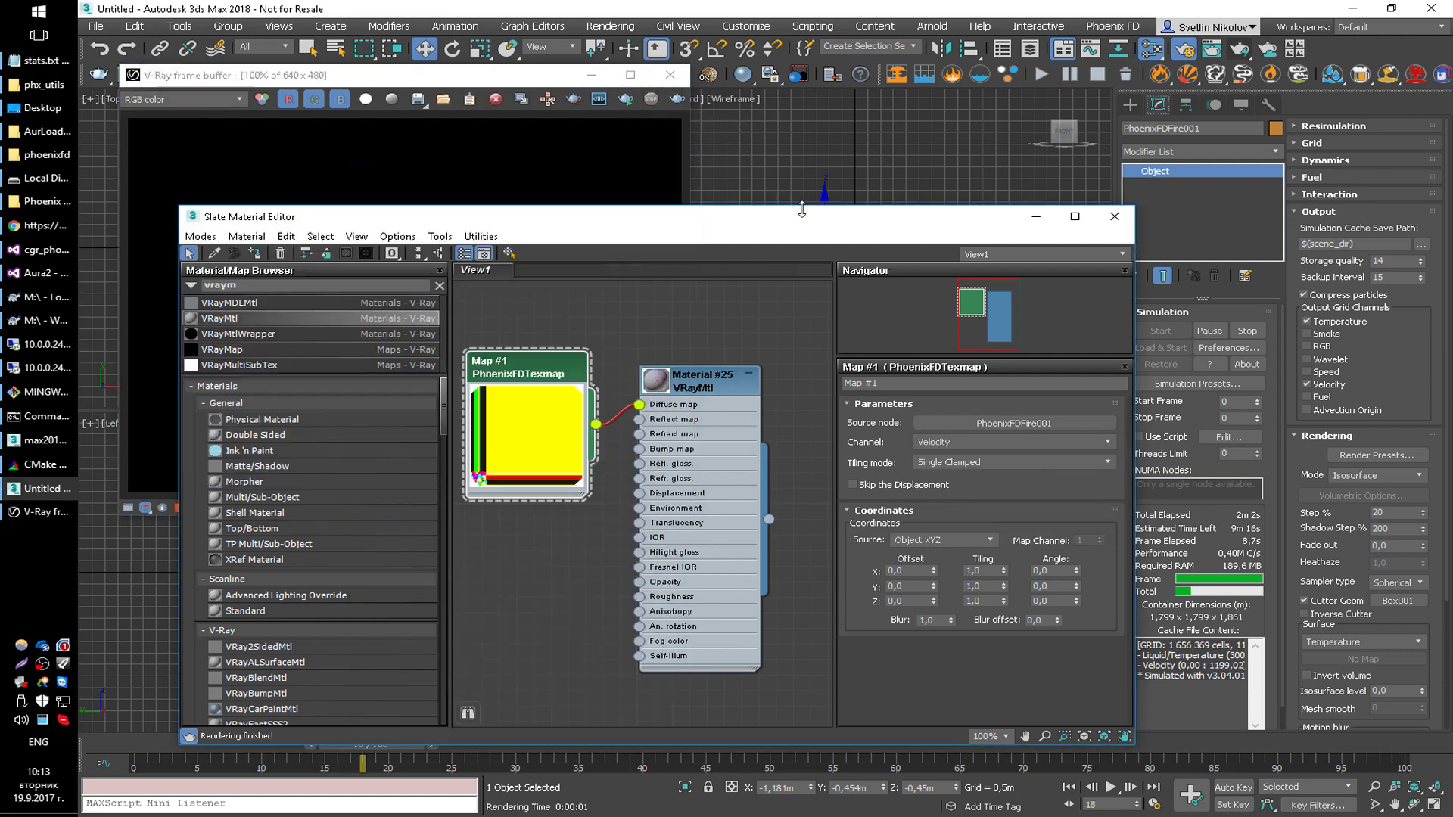
Insert an Output map between the Phoenix grid texture and the VRayMtl's diffuse map
left_click(706, 249)
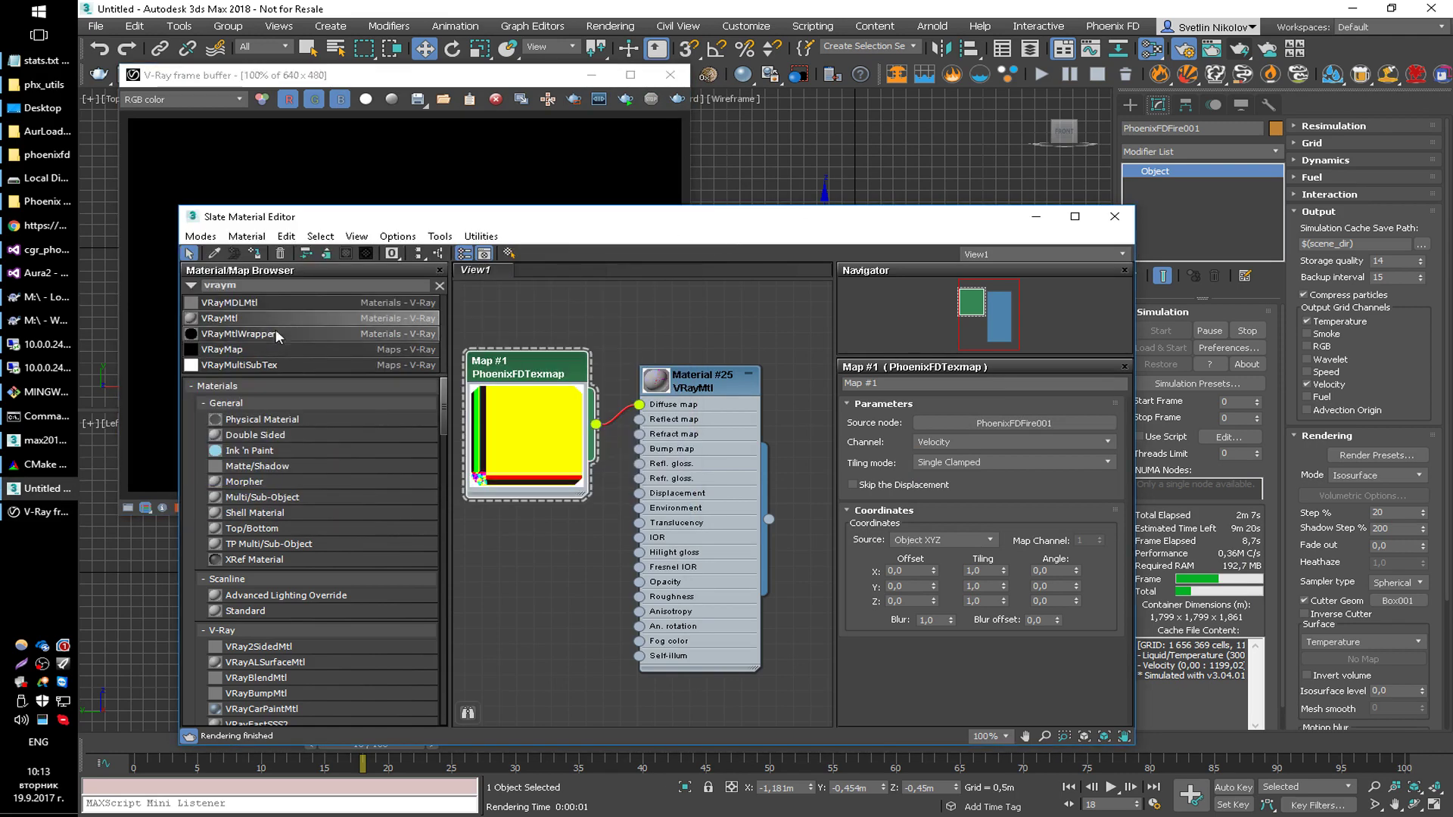
type("outp")
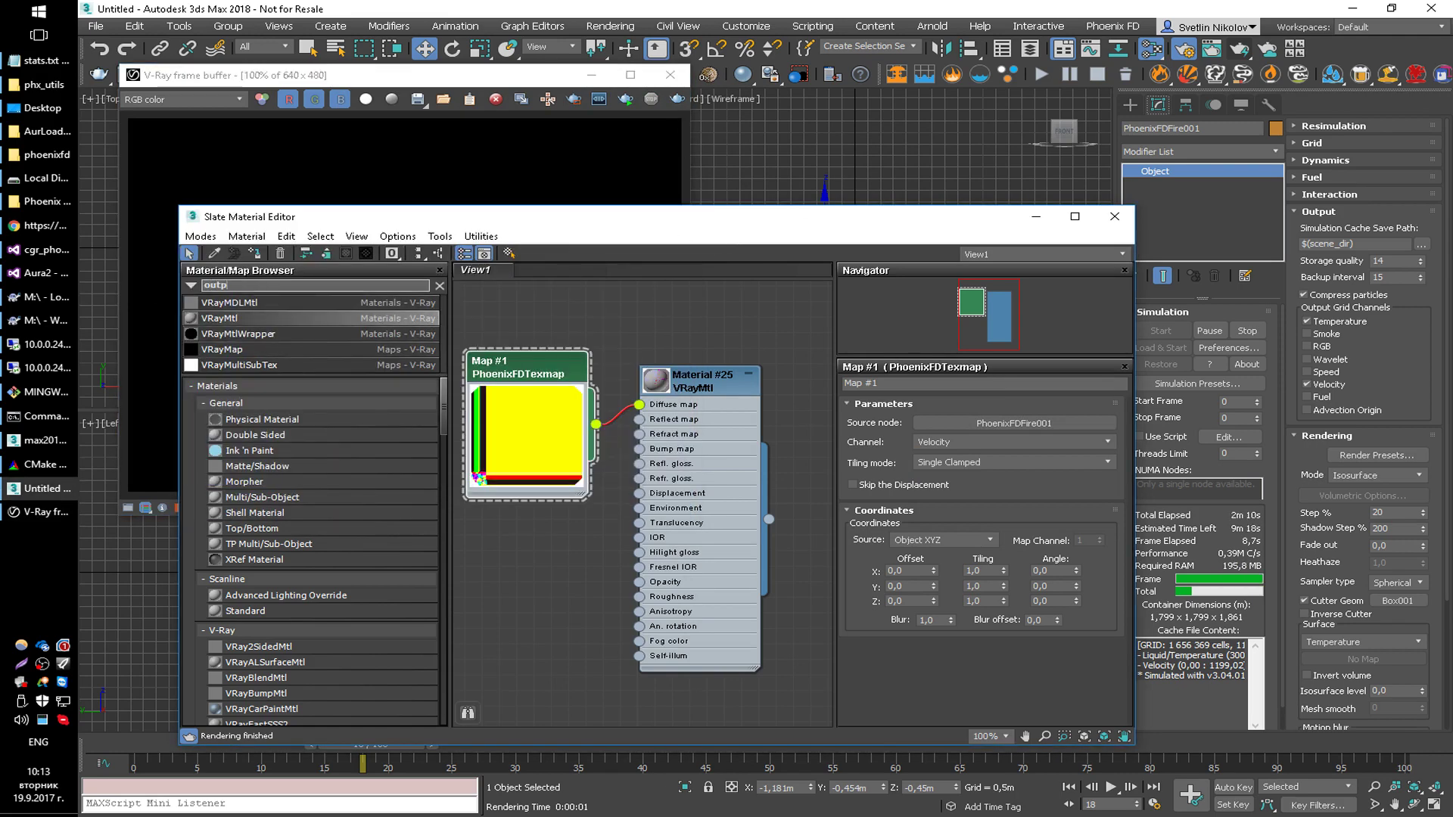
type("ut")
left_click_drag(243, 303, 640, 406)
left_click(640, 317)
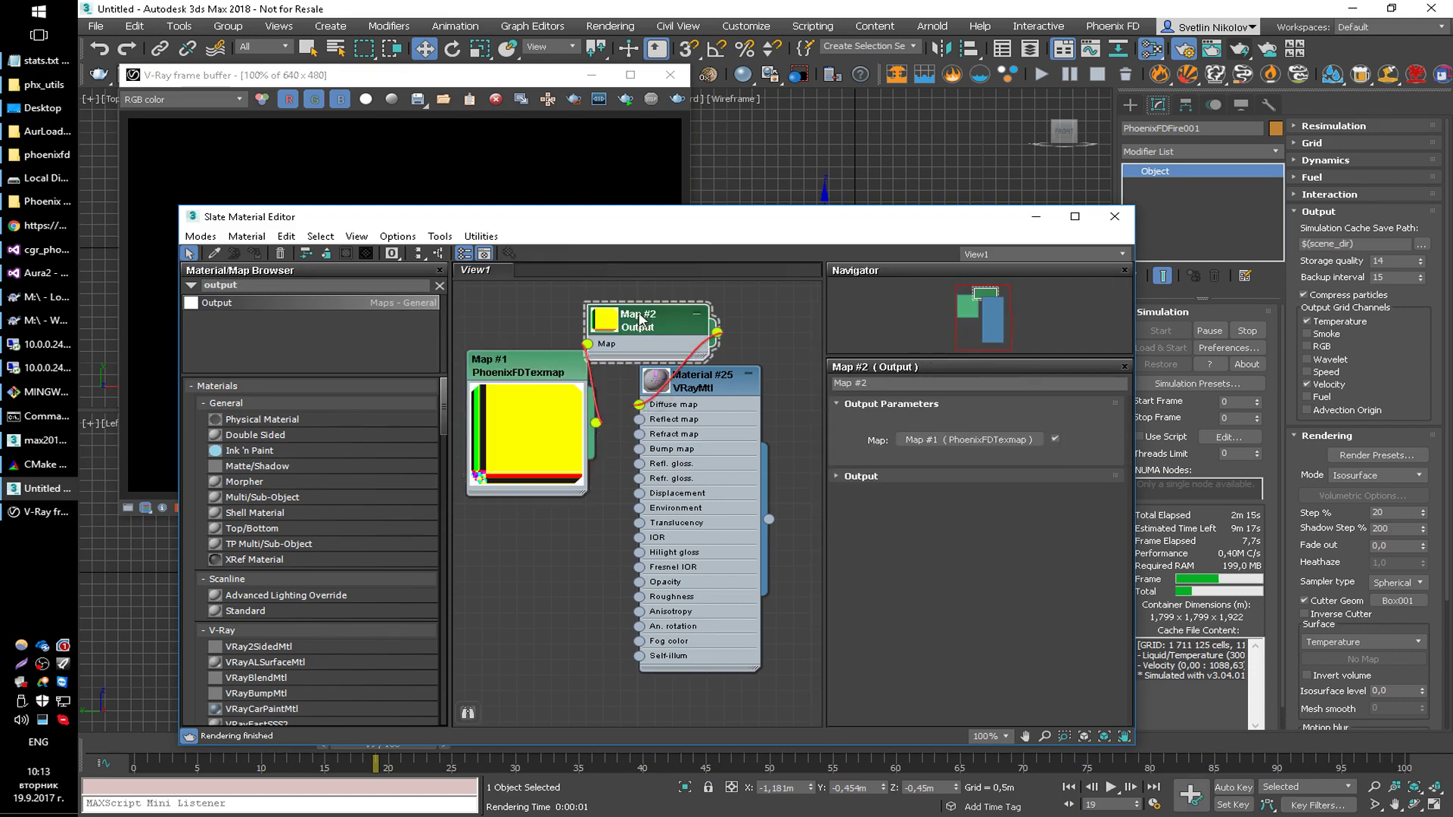
Set the Output map's Output Amount to 0.002
left_click(933, 476)
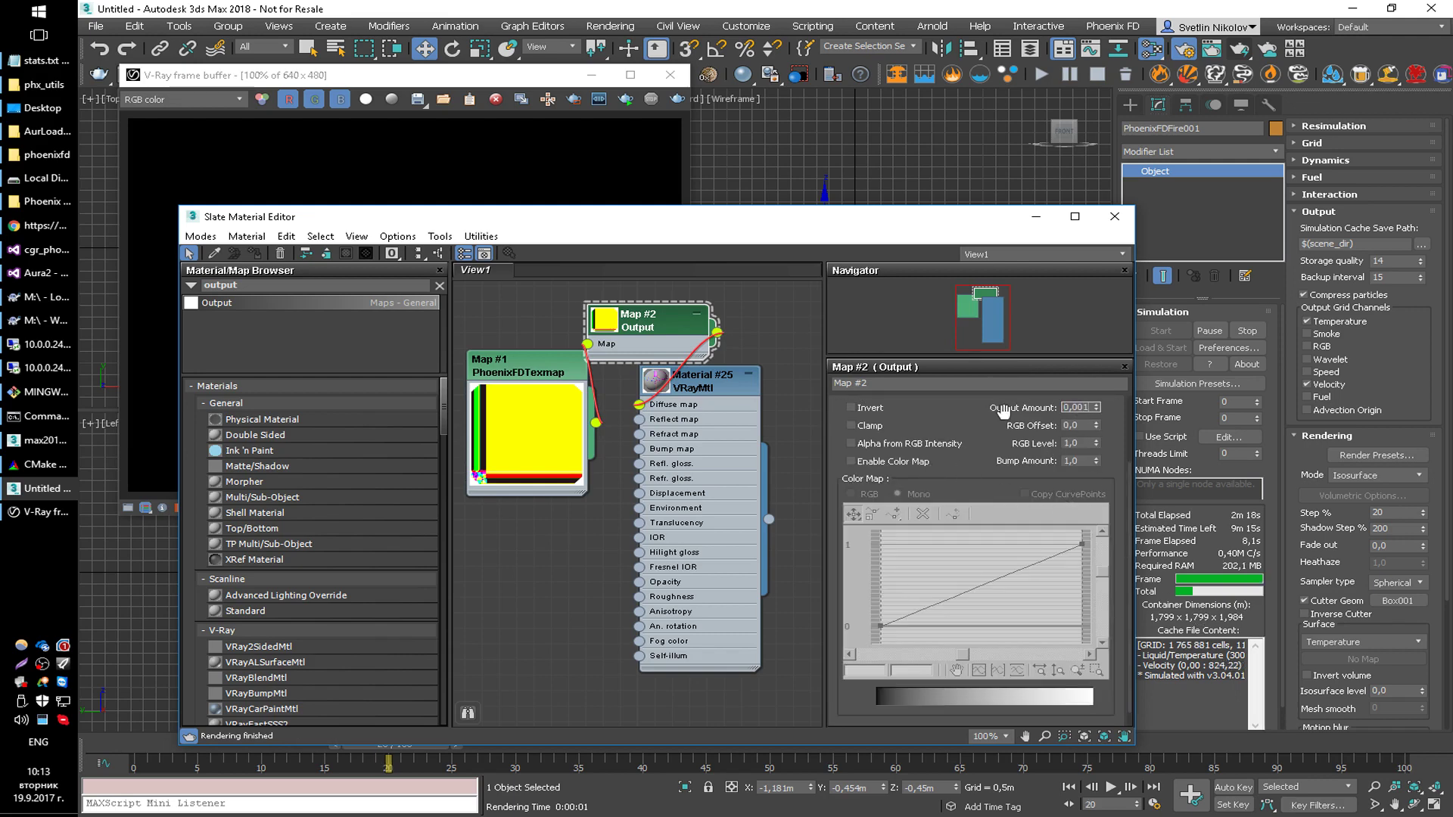
key("Return")
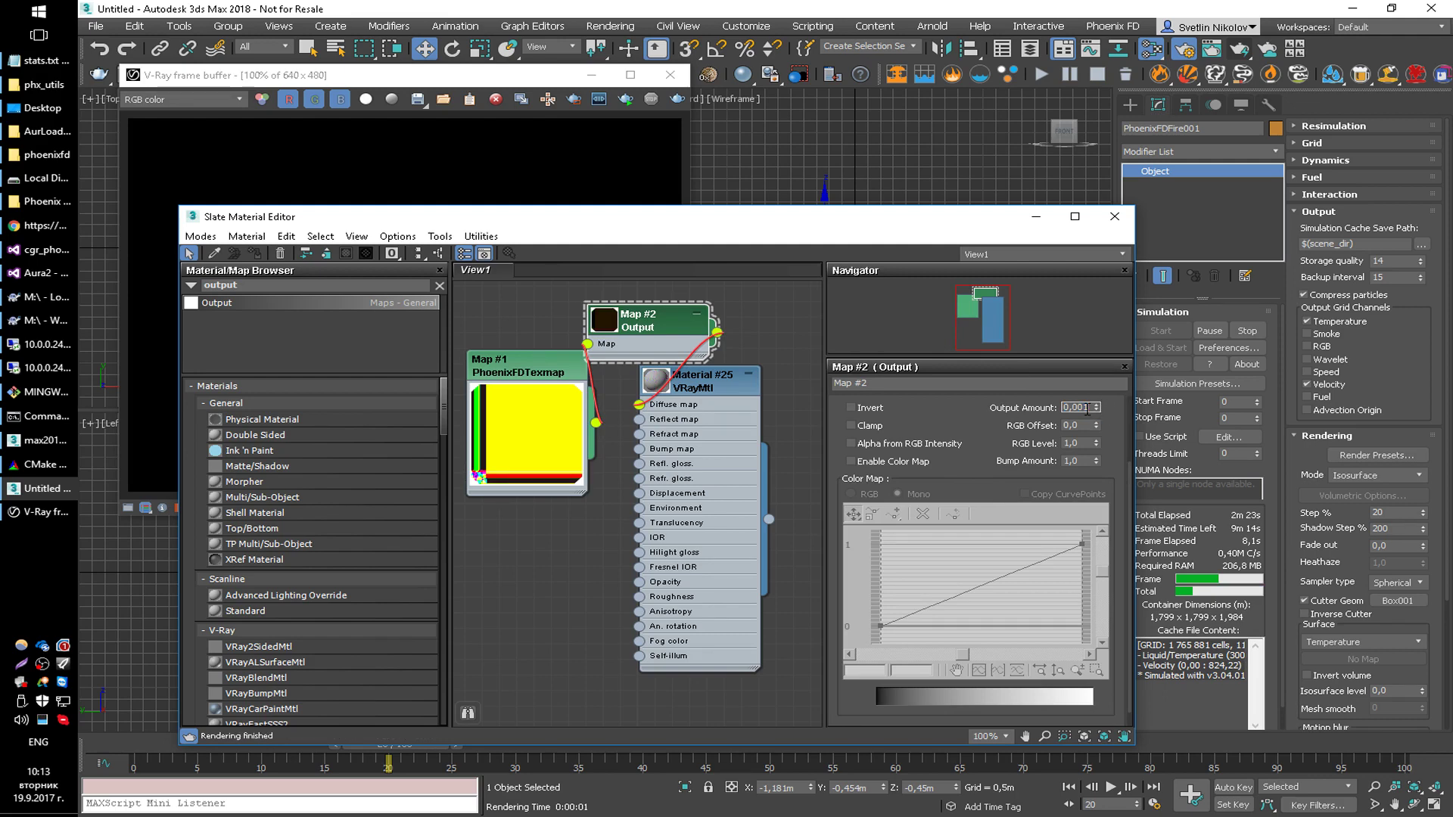
left_click(1097, 405)
Render with the Output map's RGB Level set to 100 and again with it set to 50
left_click(1075, 443)
type("100")
key("Return")
left_click(676, 101)
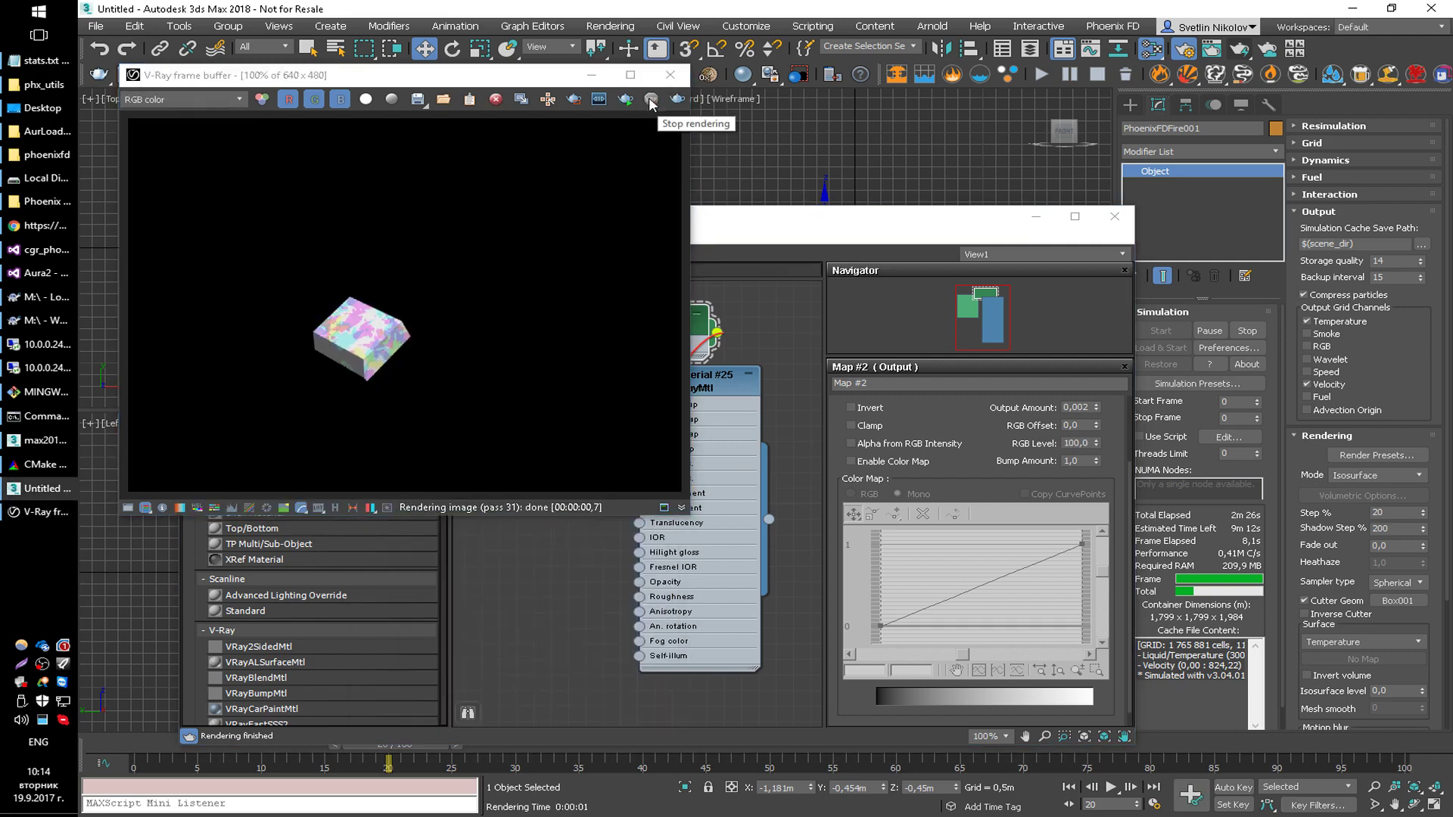
left_click(1090, 444)
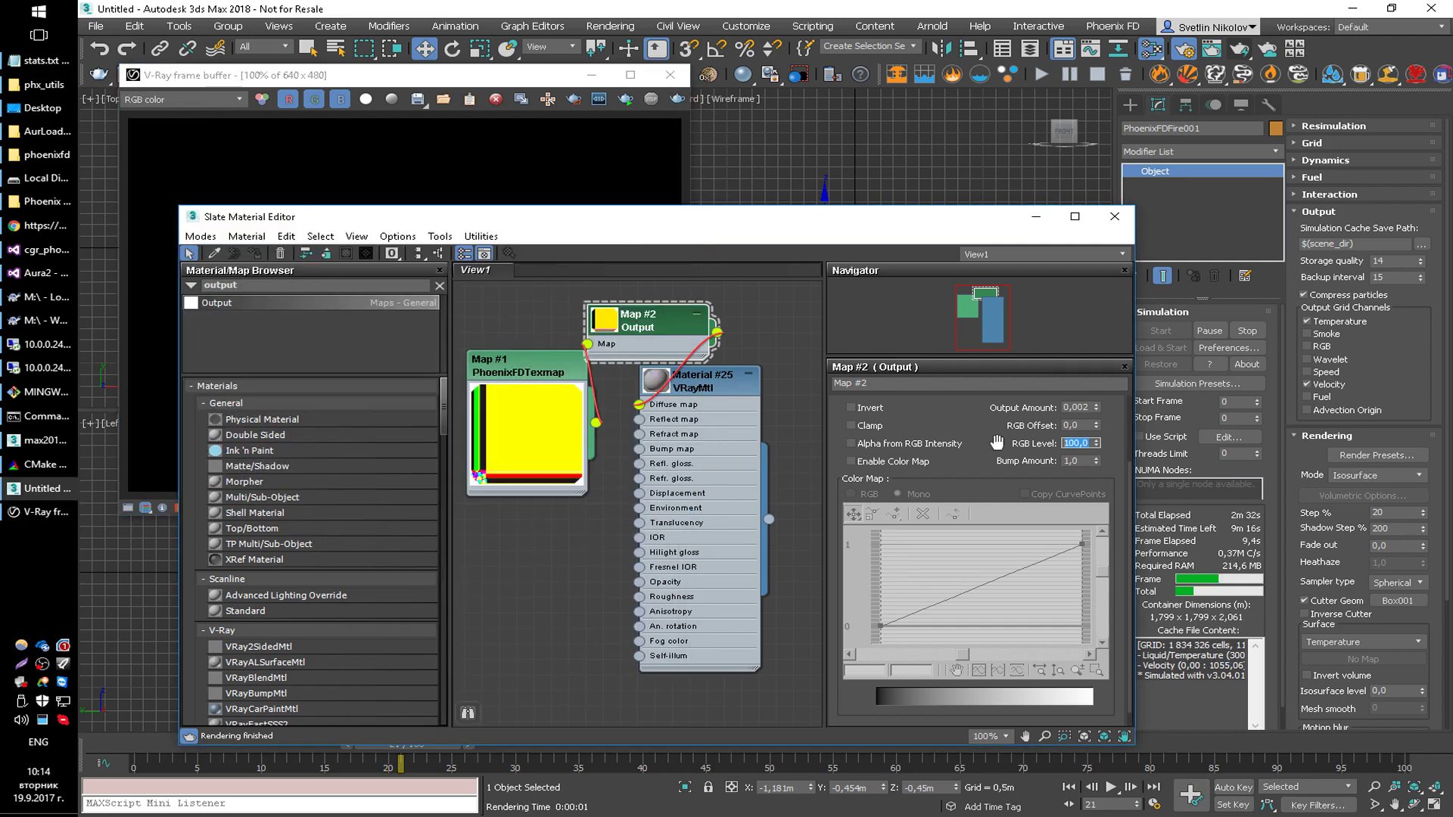
left_click(676, 99)
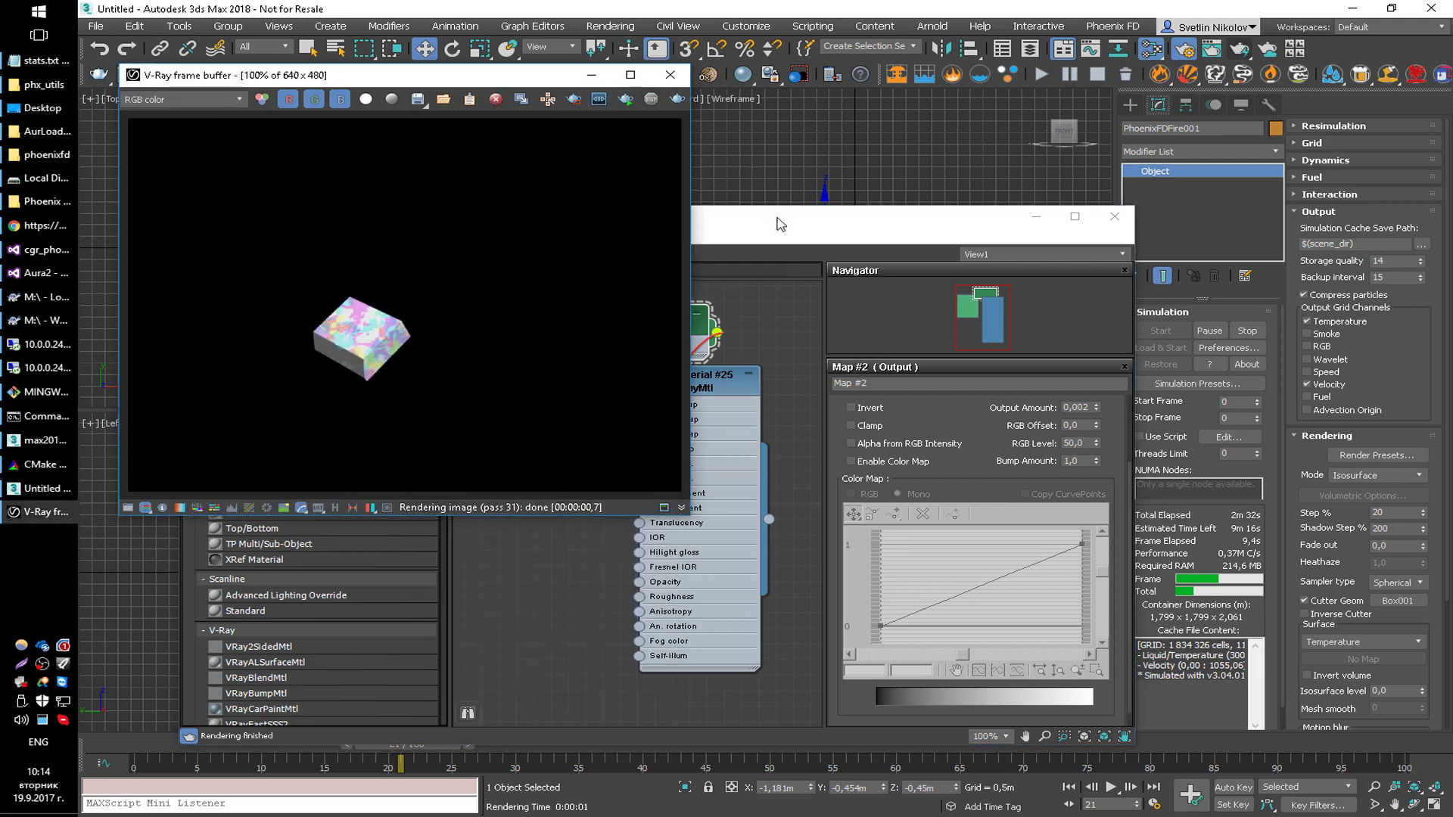
Set the VRayMtl's diffuse color to black and render the view
left_click(700, 390)
double_click(700, 390)
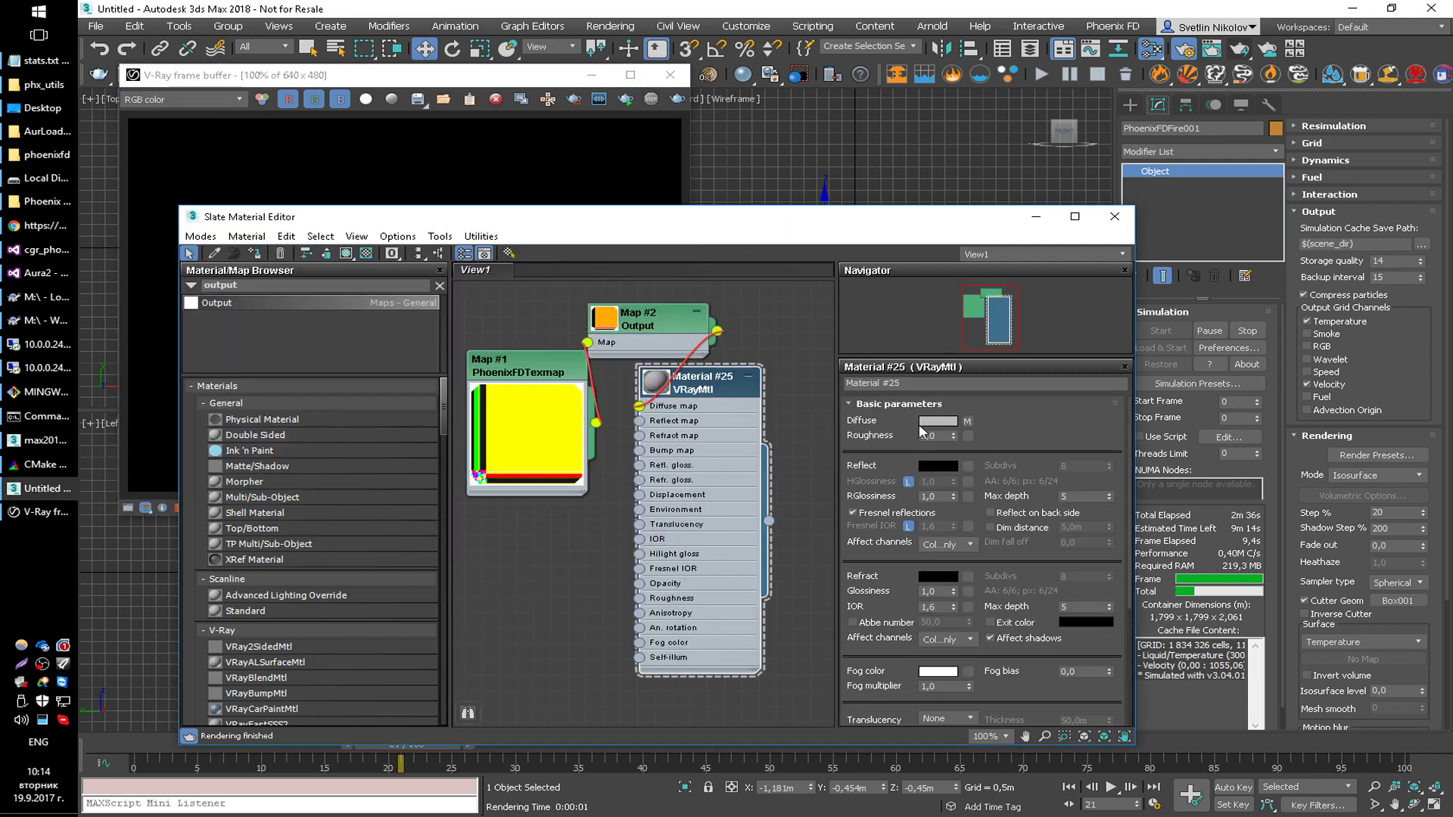
left_click(936, 421)
left_click_drag(497, 154, 498, 105)
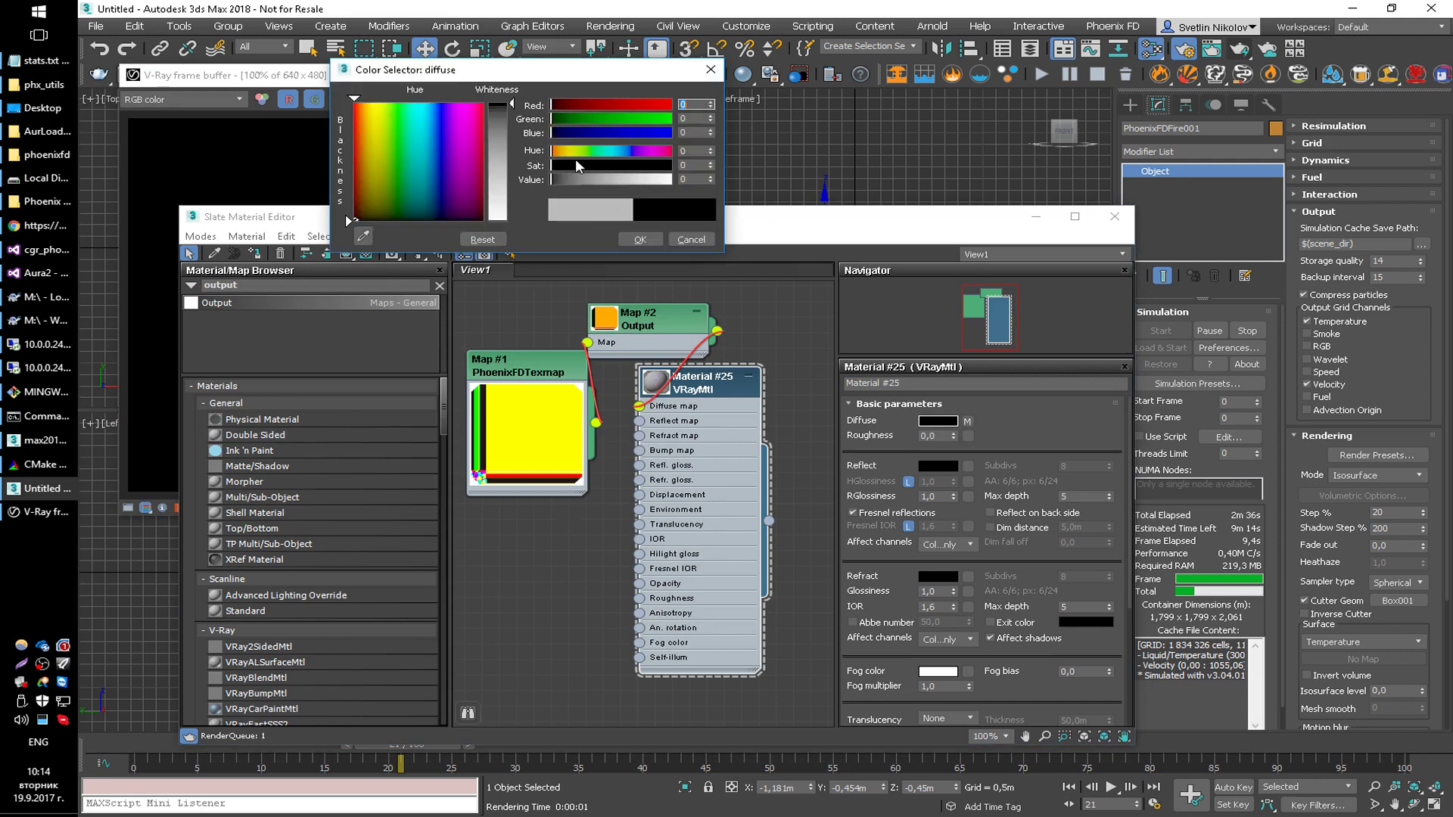
left_click(640, 239)
left_click(673, 102)
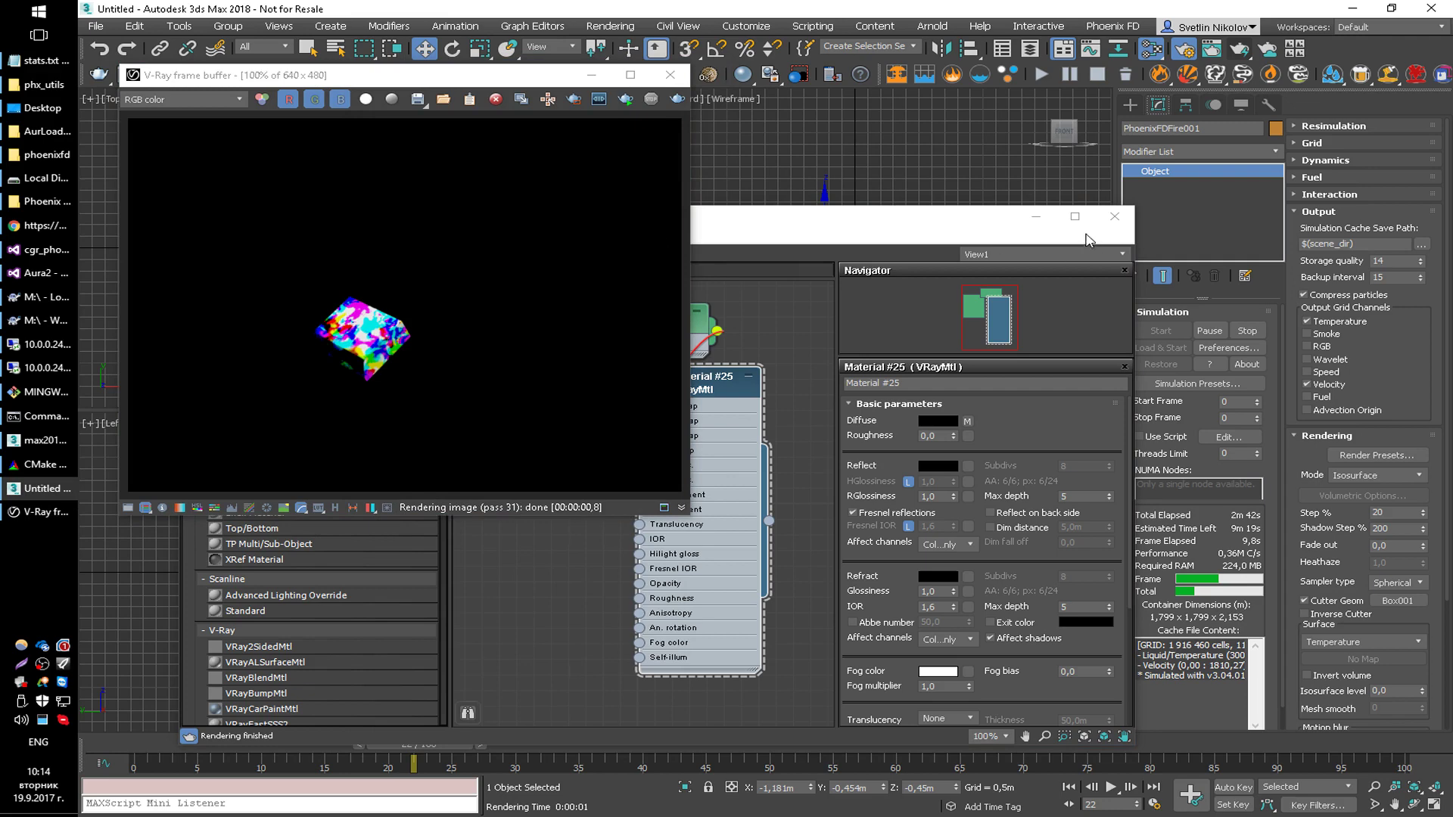
Close the material editor, raise the green box to about Z 0.733 m above the sphere, and render
left_click_drag(966, 224, 925, 225)
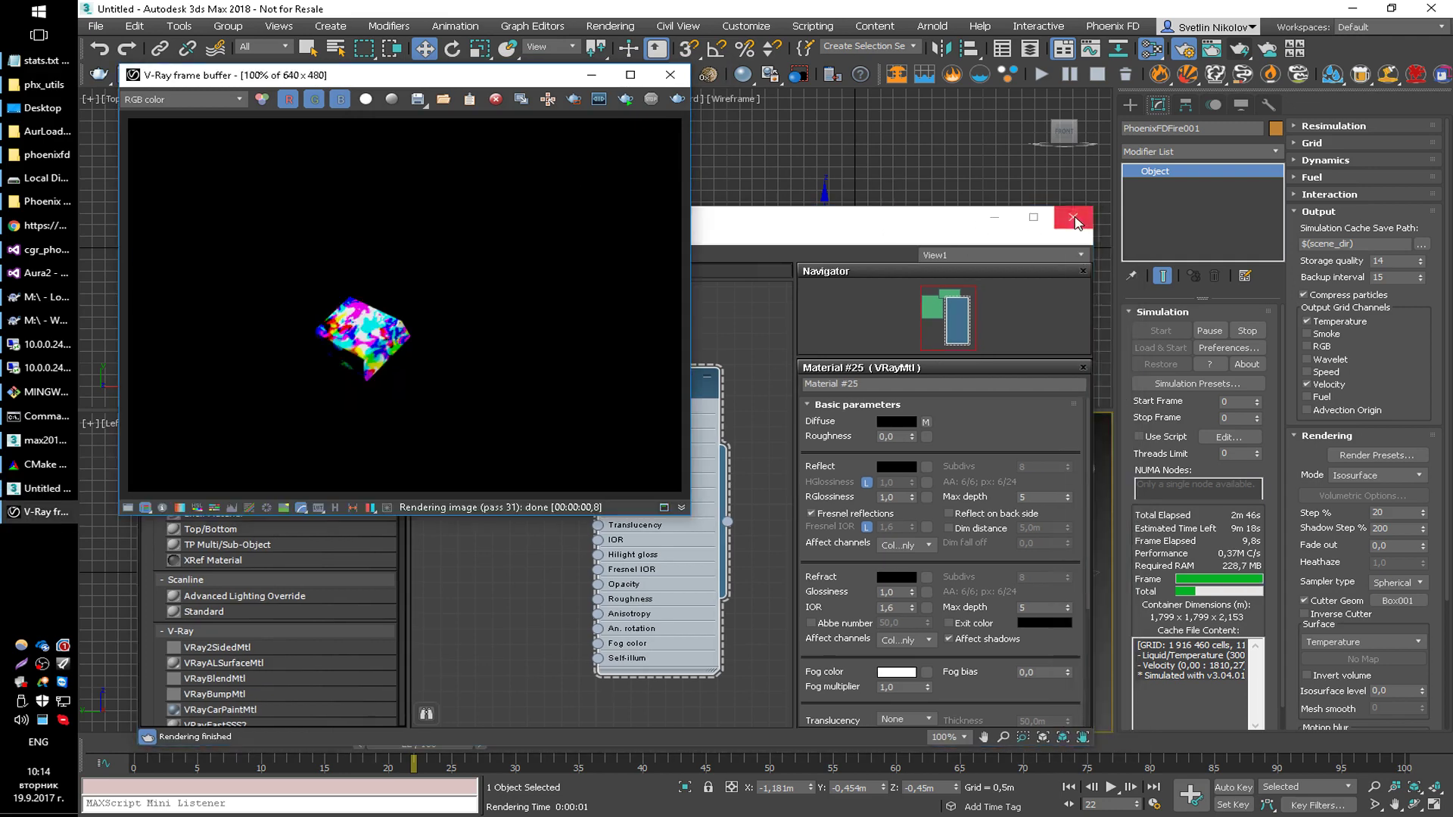
left_click(1073, 218)
left_click(789, 602)
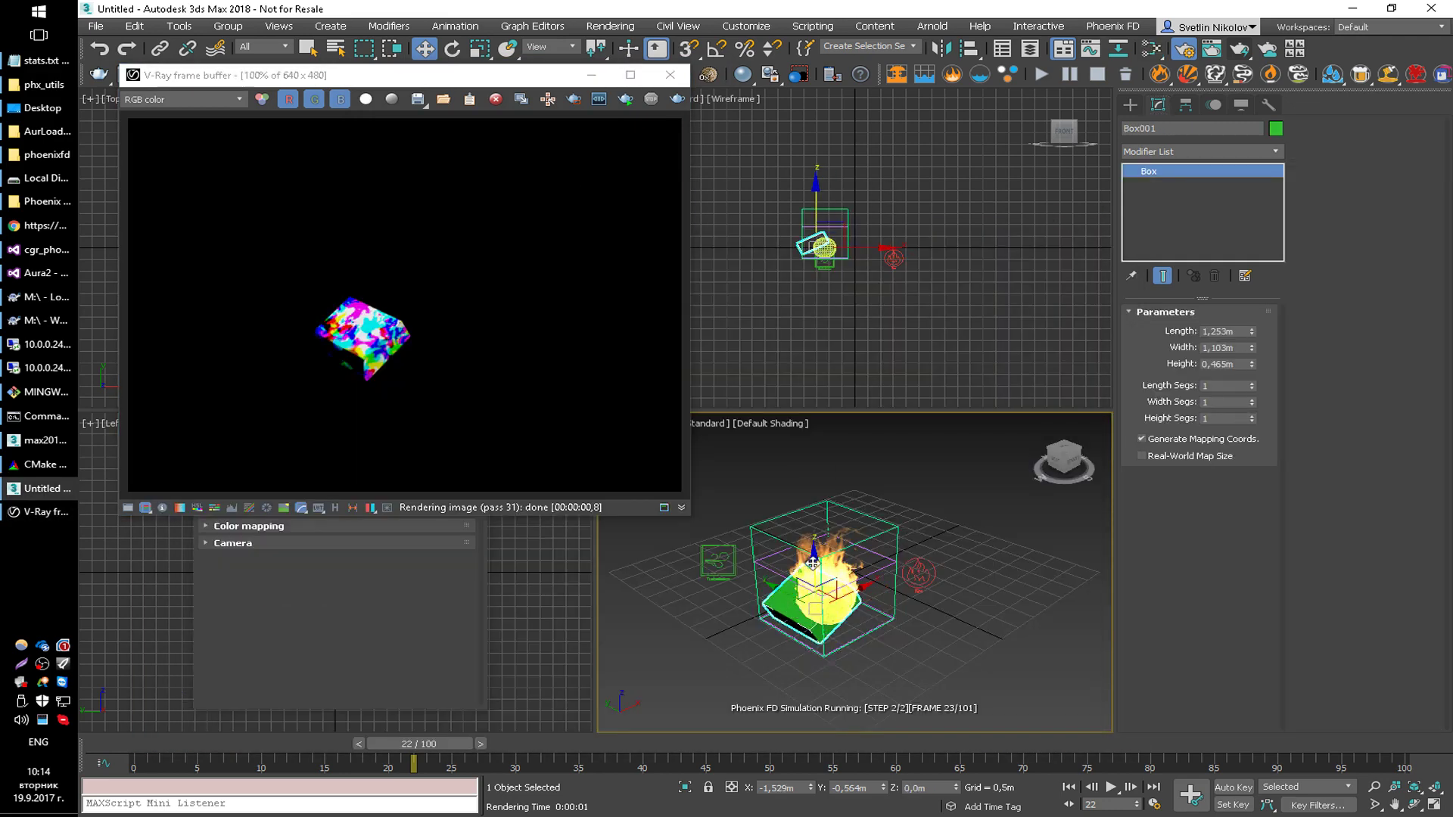
left_click_drag(789, 602, 645, 395)
left_click(676, 100)
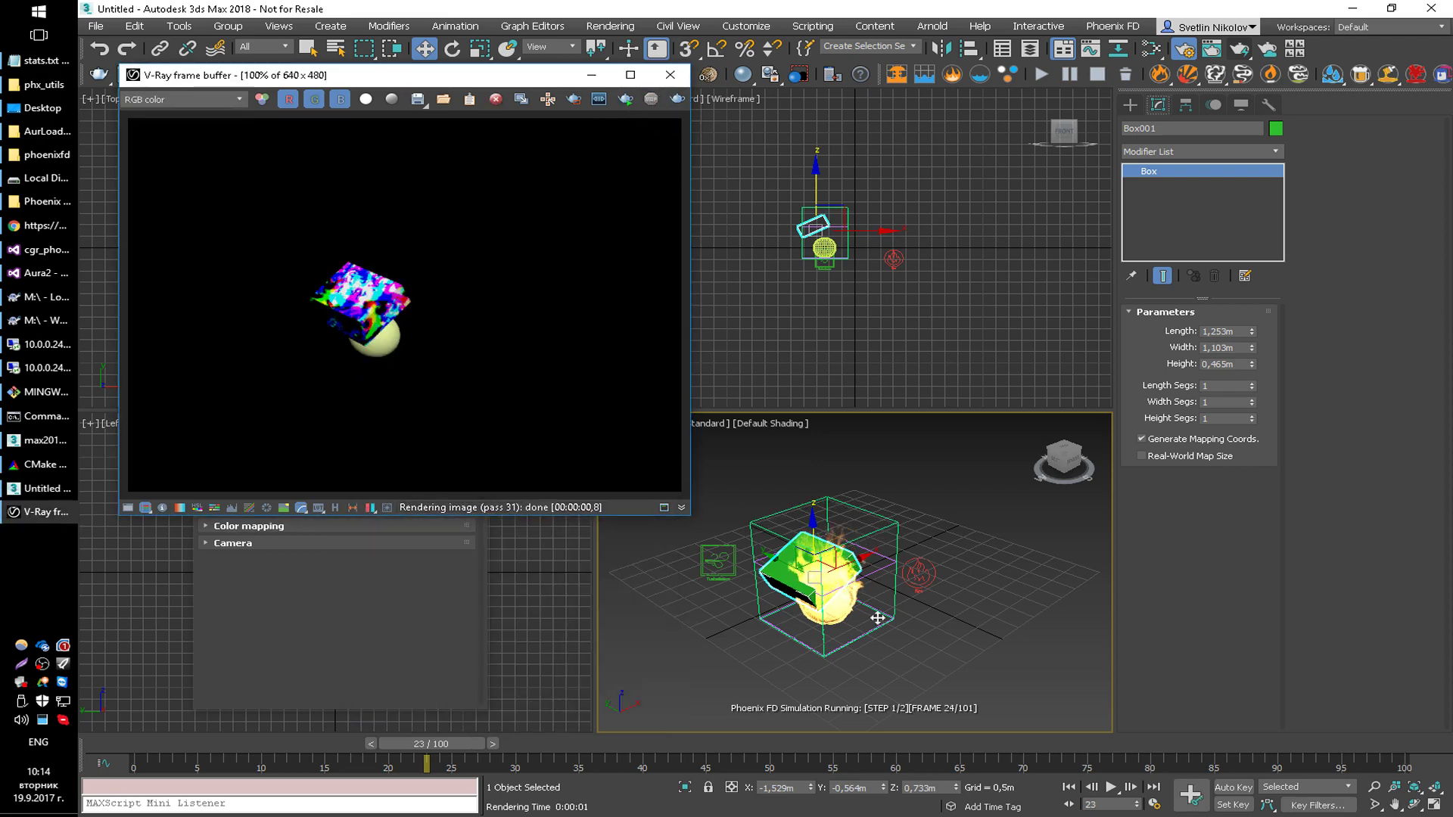
Turn off Renderable in the sphere's object properties and render the view
left_click(826, 246)
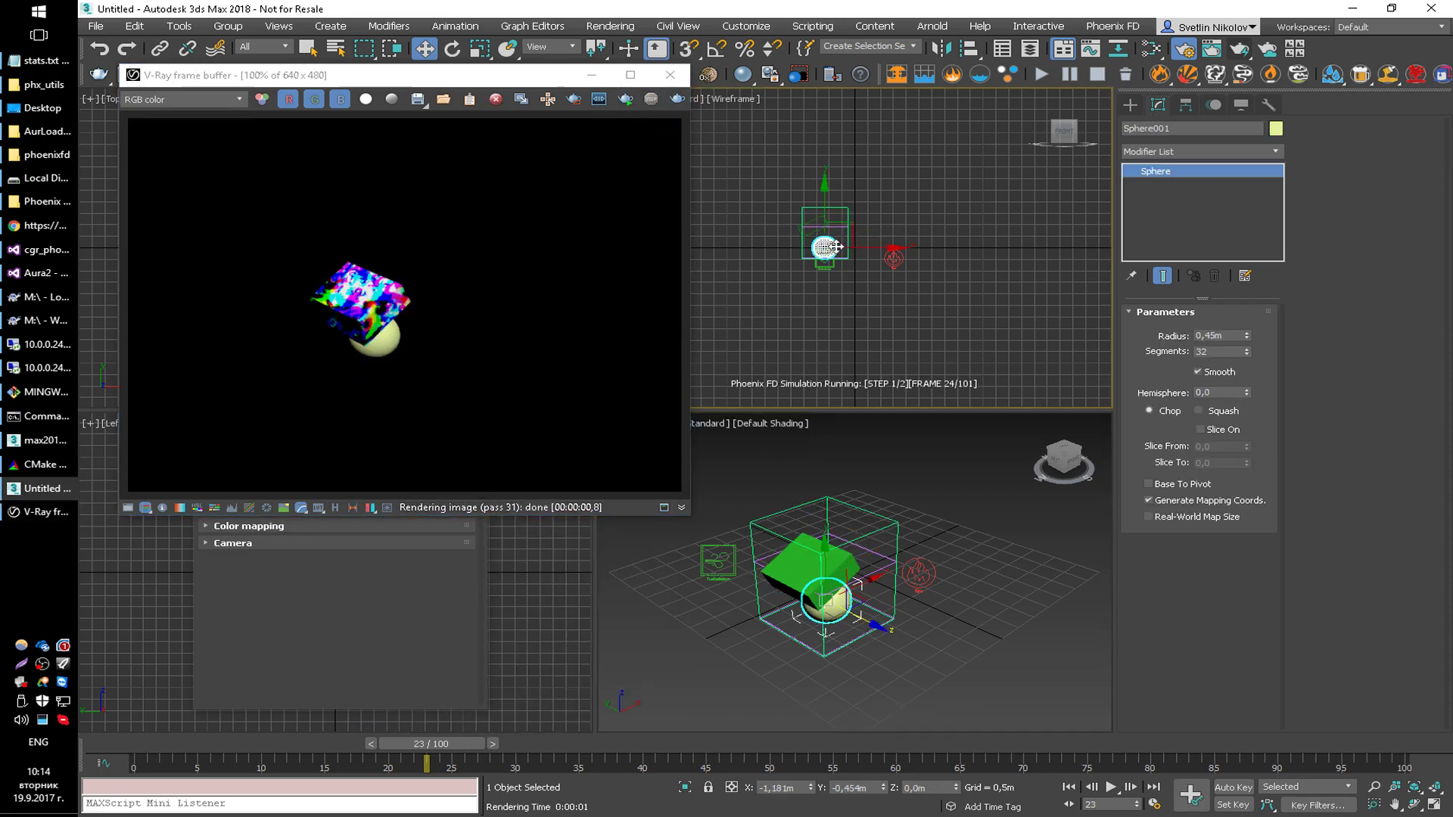
right_click(919, 611)
left_click(956, 682)
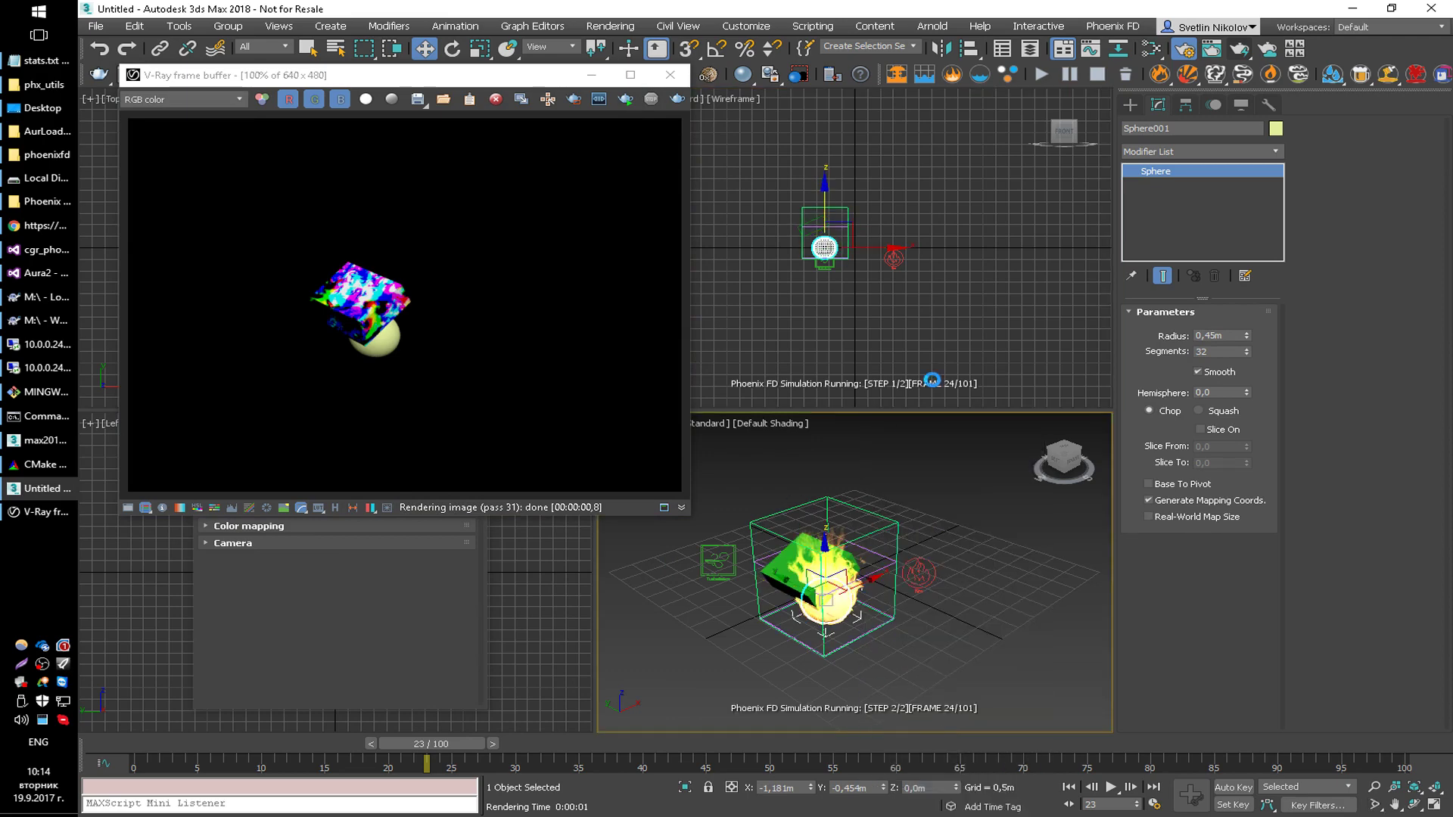
left_click(797, 387)
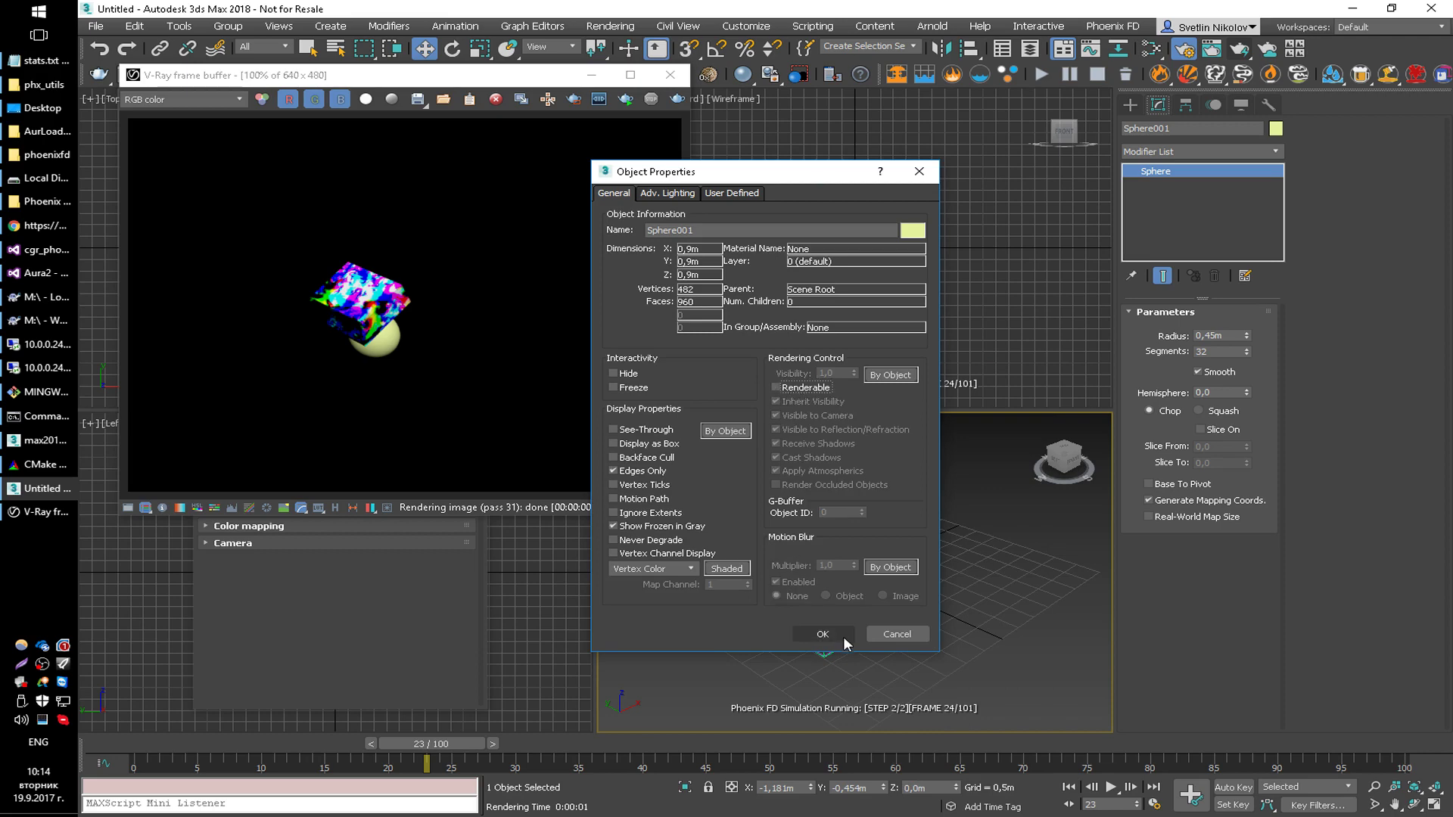
left_click(840, 636)
left_click(677, 98)
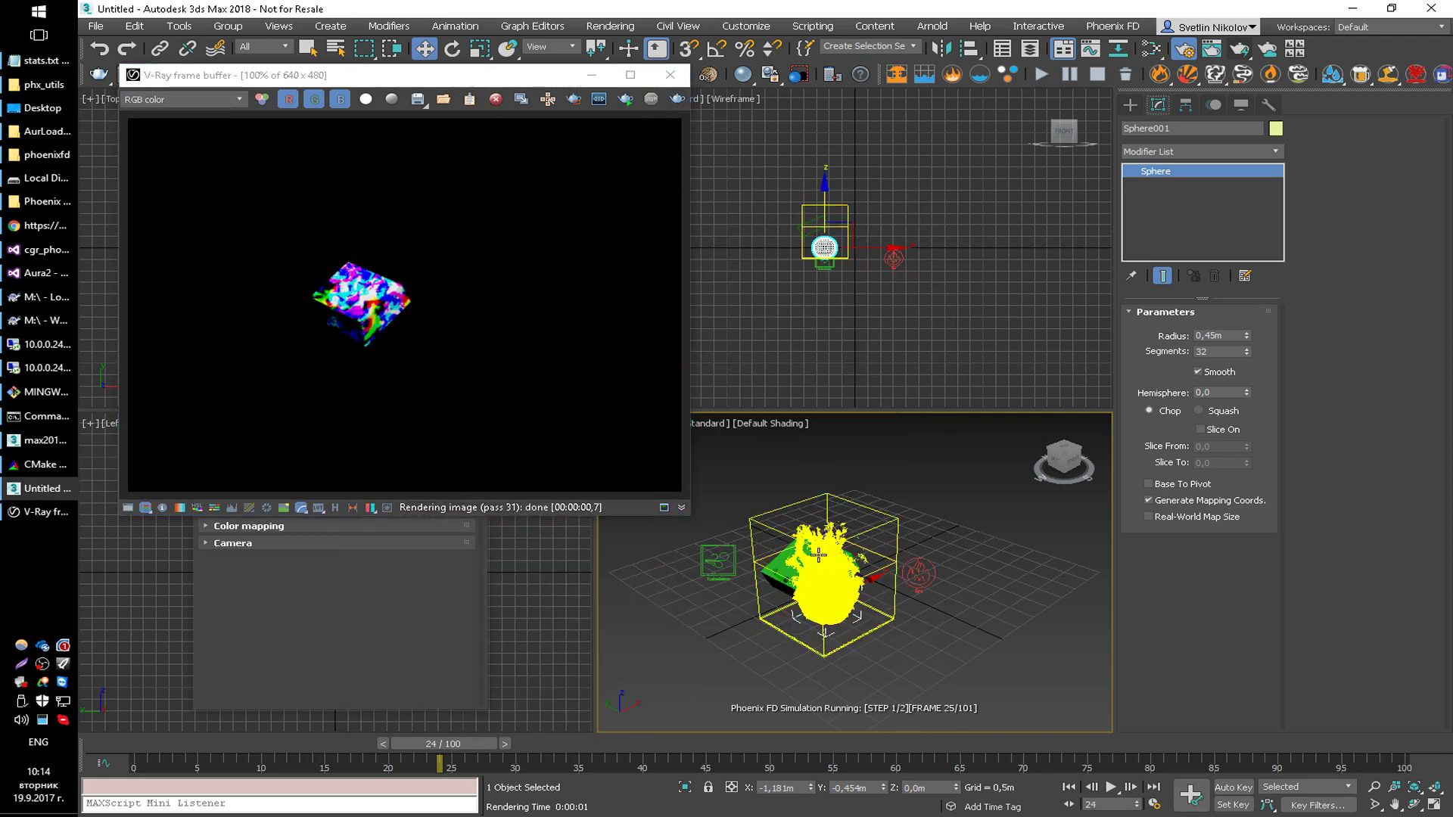
Rotate the green cutter box upright, shift it along X to about -1.136 m, and render
left_click(796, 567)
key("e")
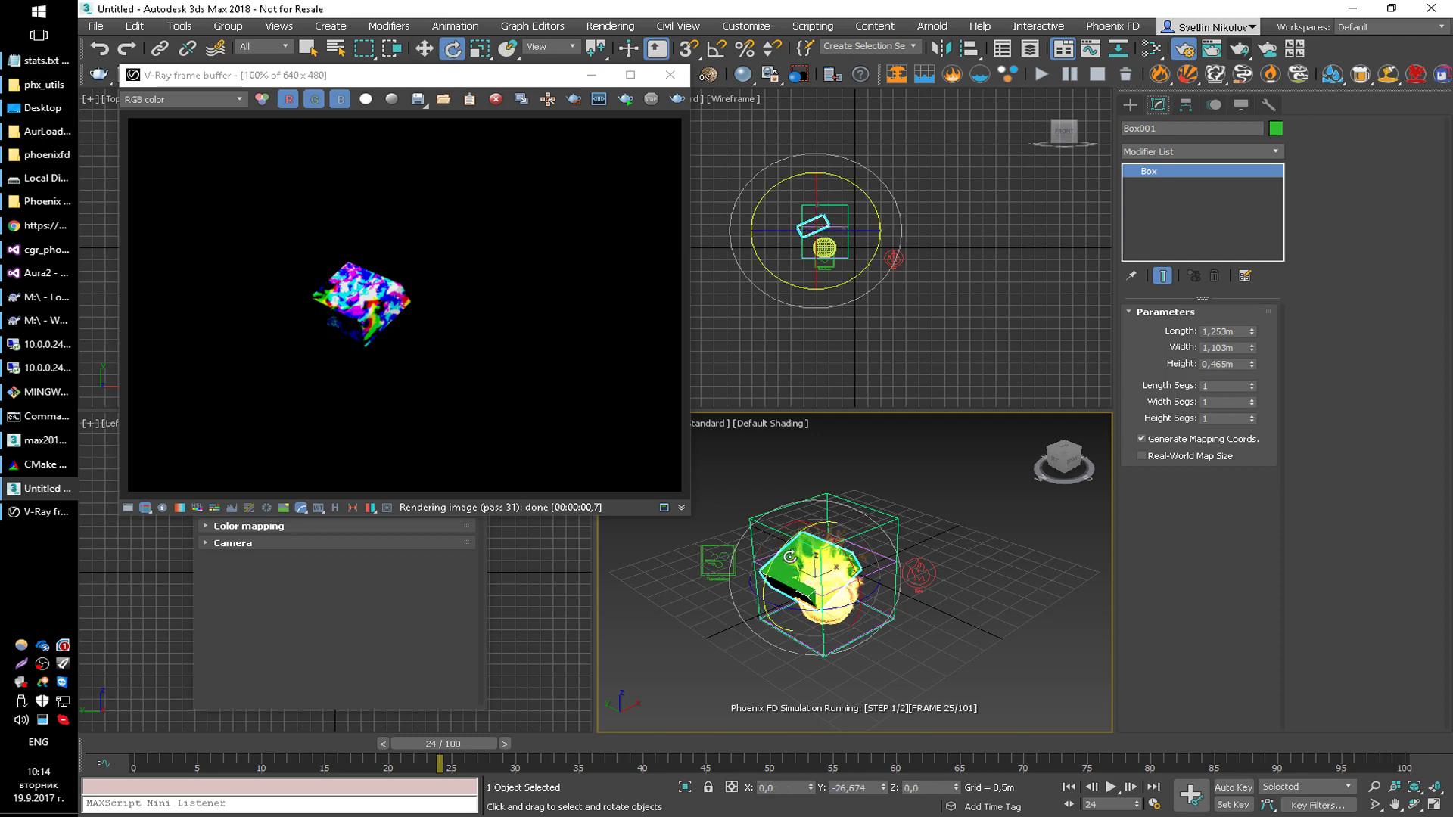
left_click_drag(785, 546, 781, 680)
key("w")
left_click_drag(842, 563, 862, 560)
left_click(677, 99)
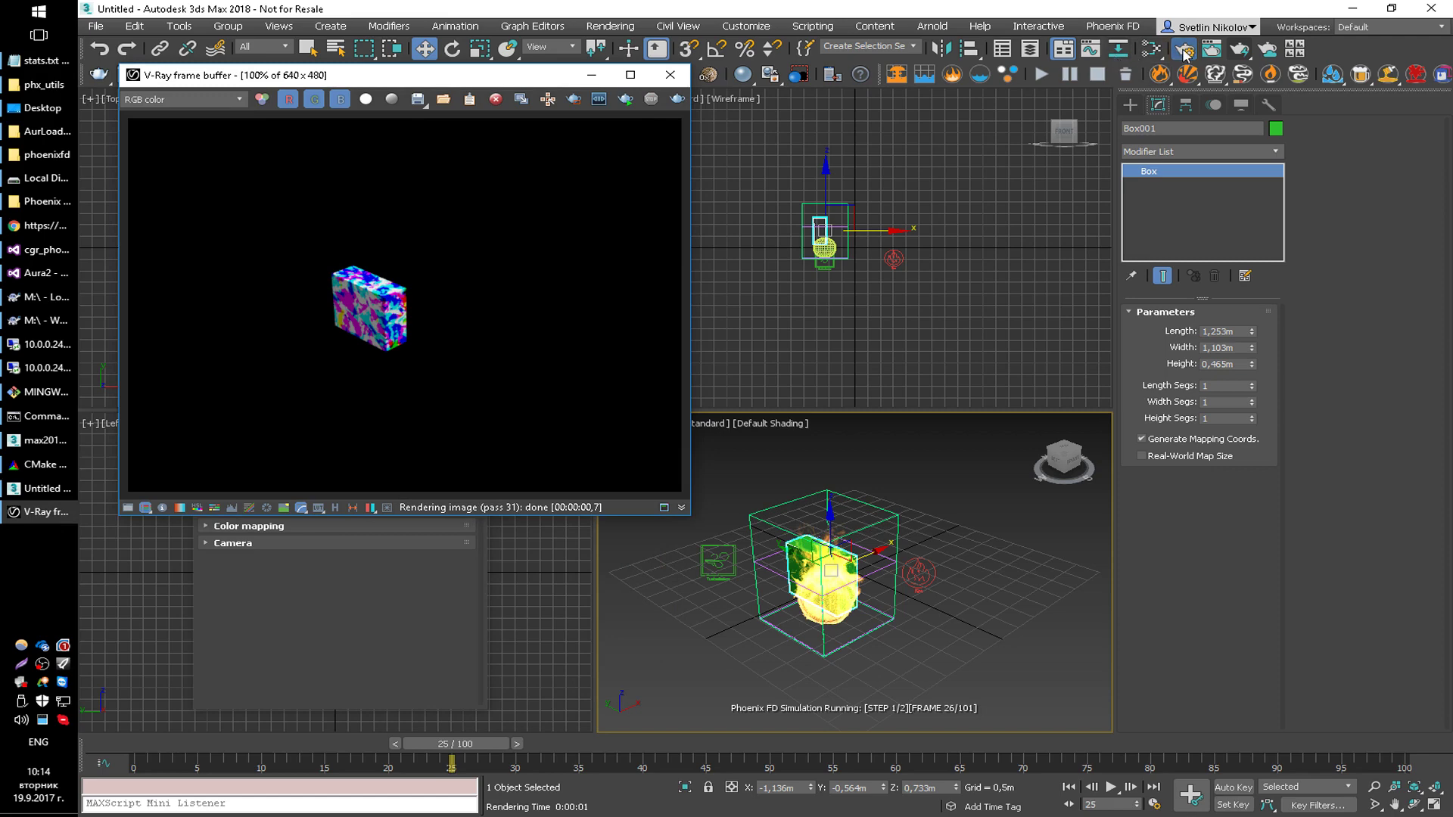
Set the Phoenix grid texture's coordinate source to World XYZ and render the view
left_click(1151, 49)
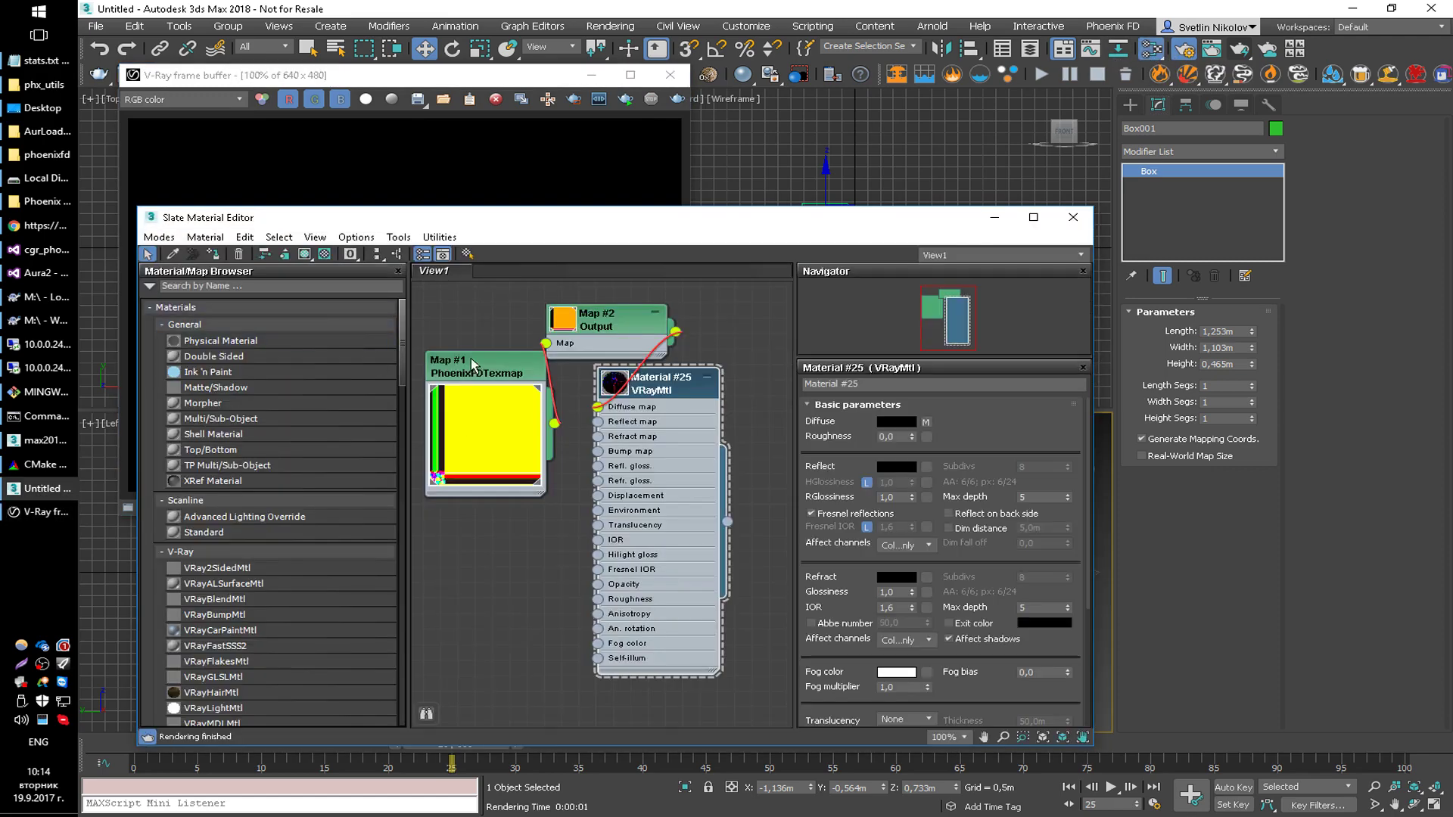
double_click(471, 362)
left_click(882, 544)
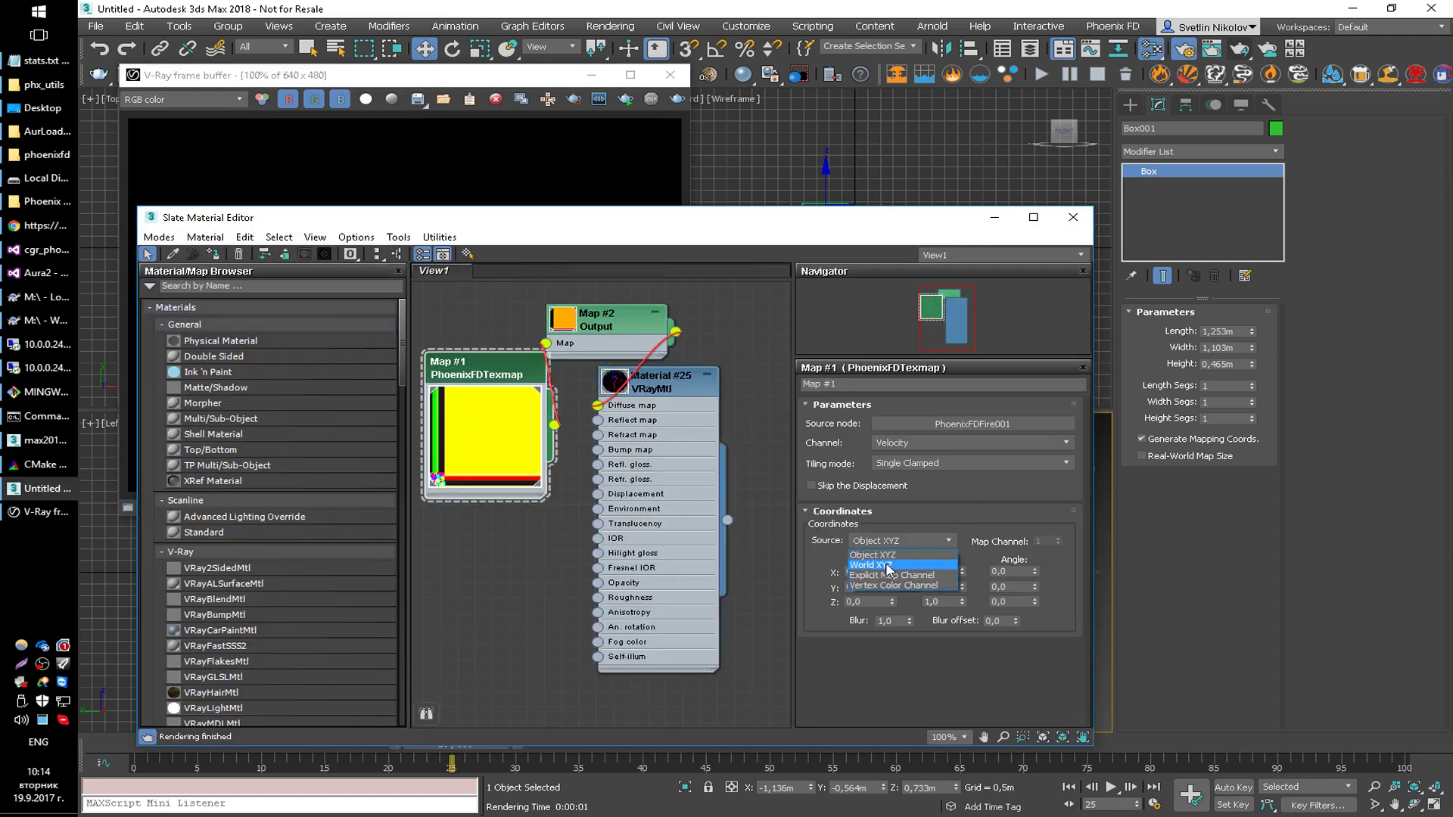
left_click(891, 571)
left_click(658, 106)
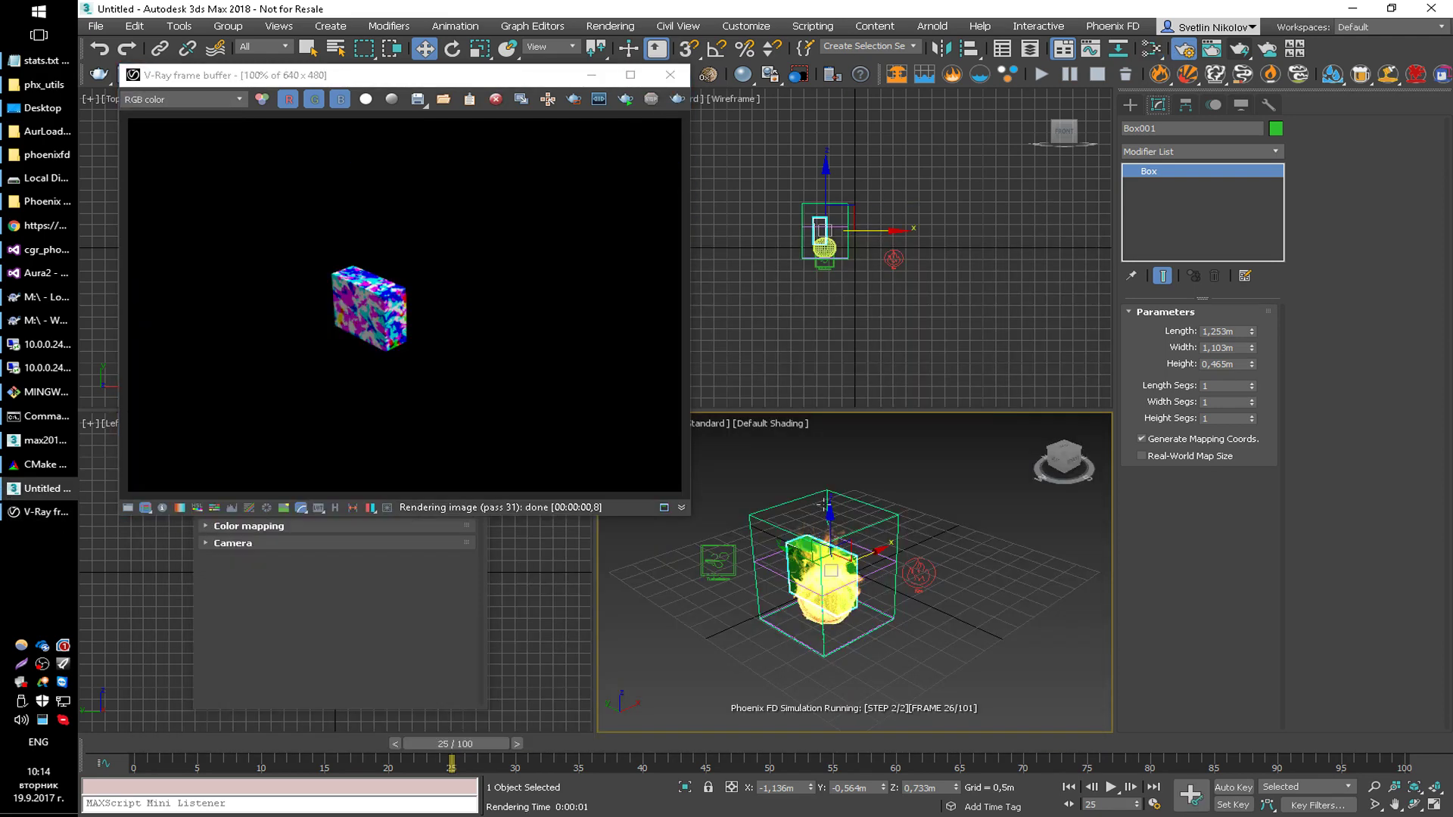
Move the cutter box to about X -0.832 m and Z 0.355 m so it overlaps the sphere, and render
left_click_drag(796, 568, 875, 605)
middle_click_drag(876, 606, 870, 577, "alt")
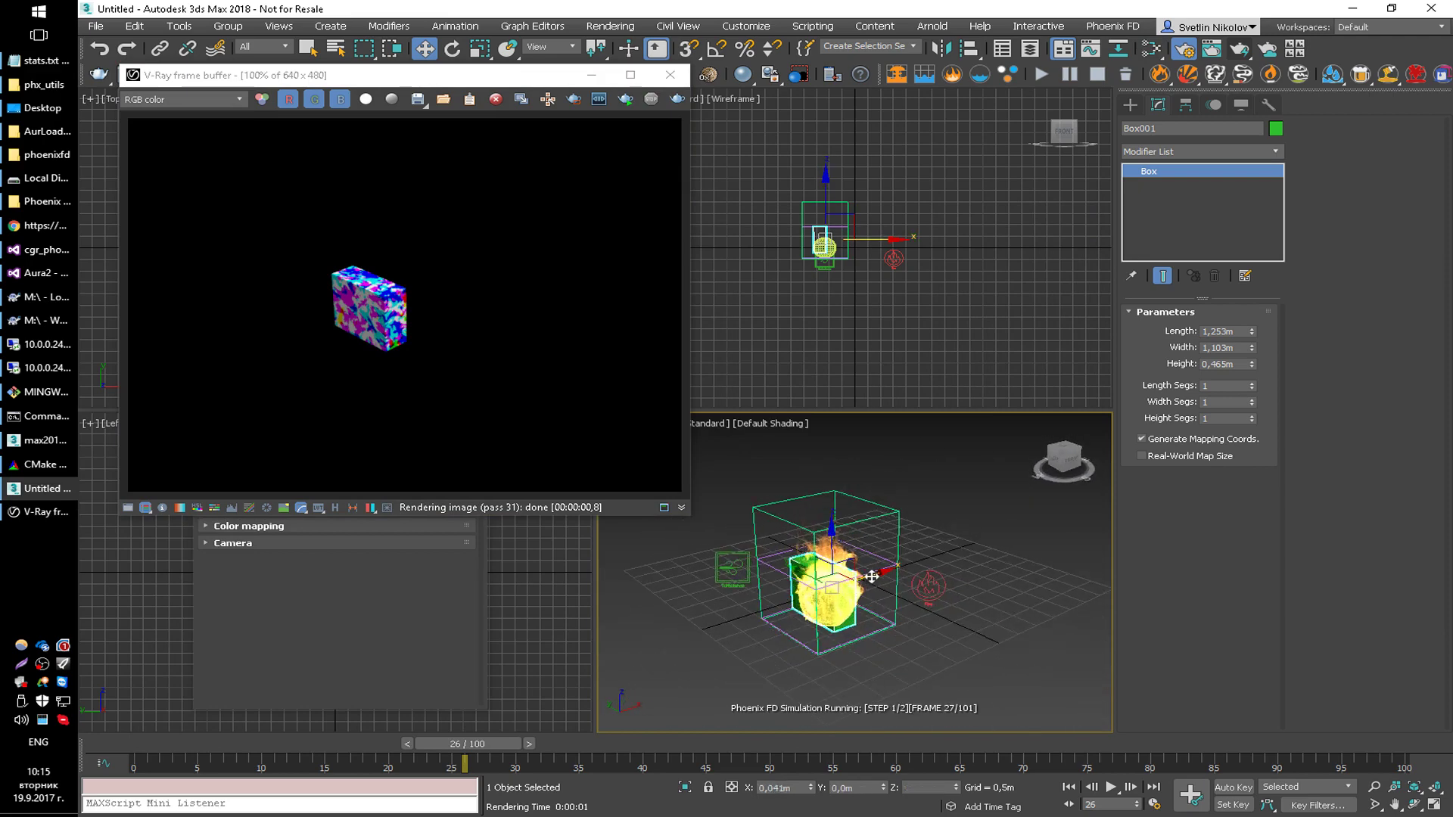
left_click(625, 98)
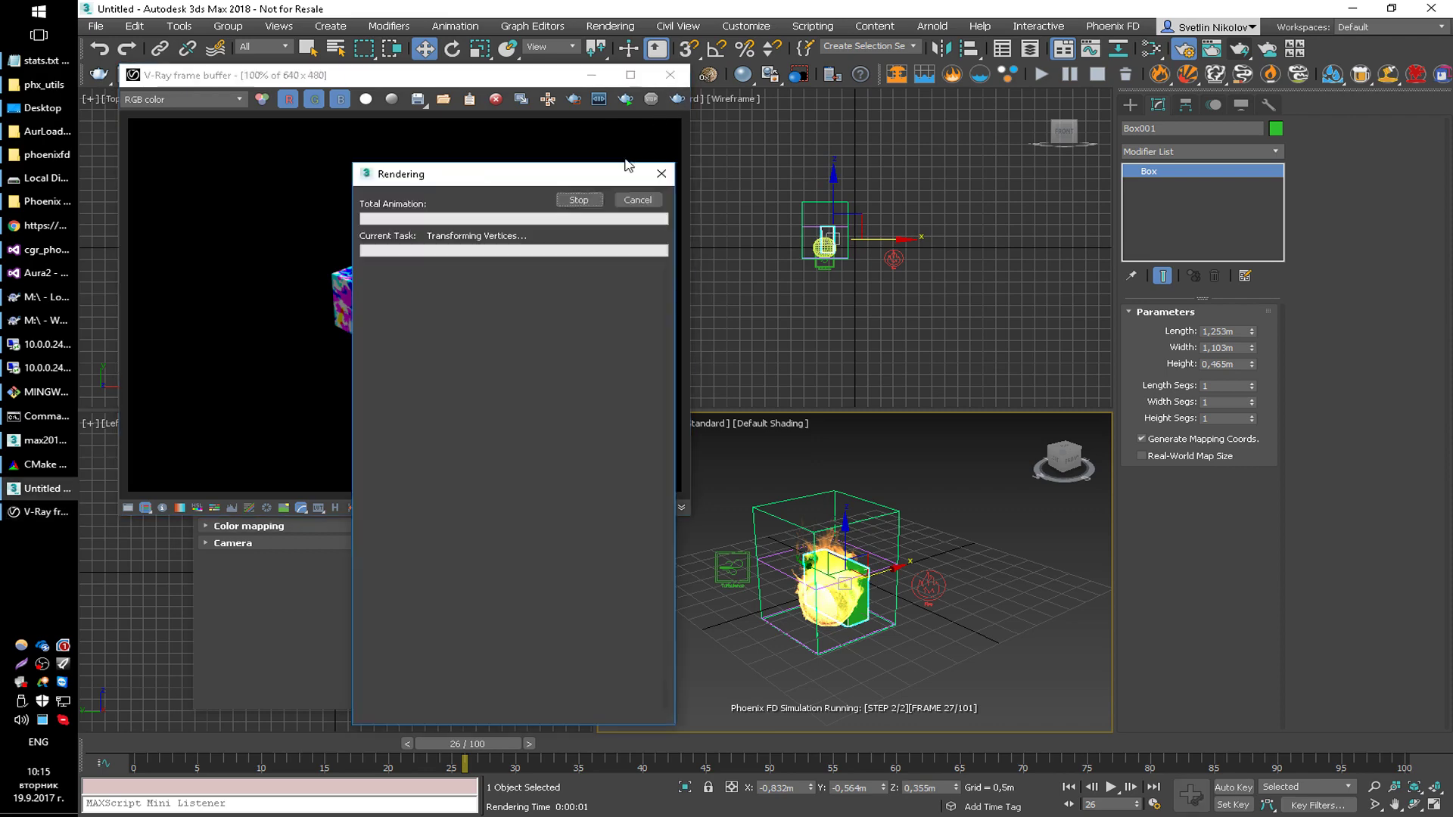
Stop the fire simulation and create a teapot about 0.575 m in radius beside the simulator container
left_click(1098, 79)
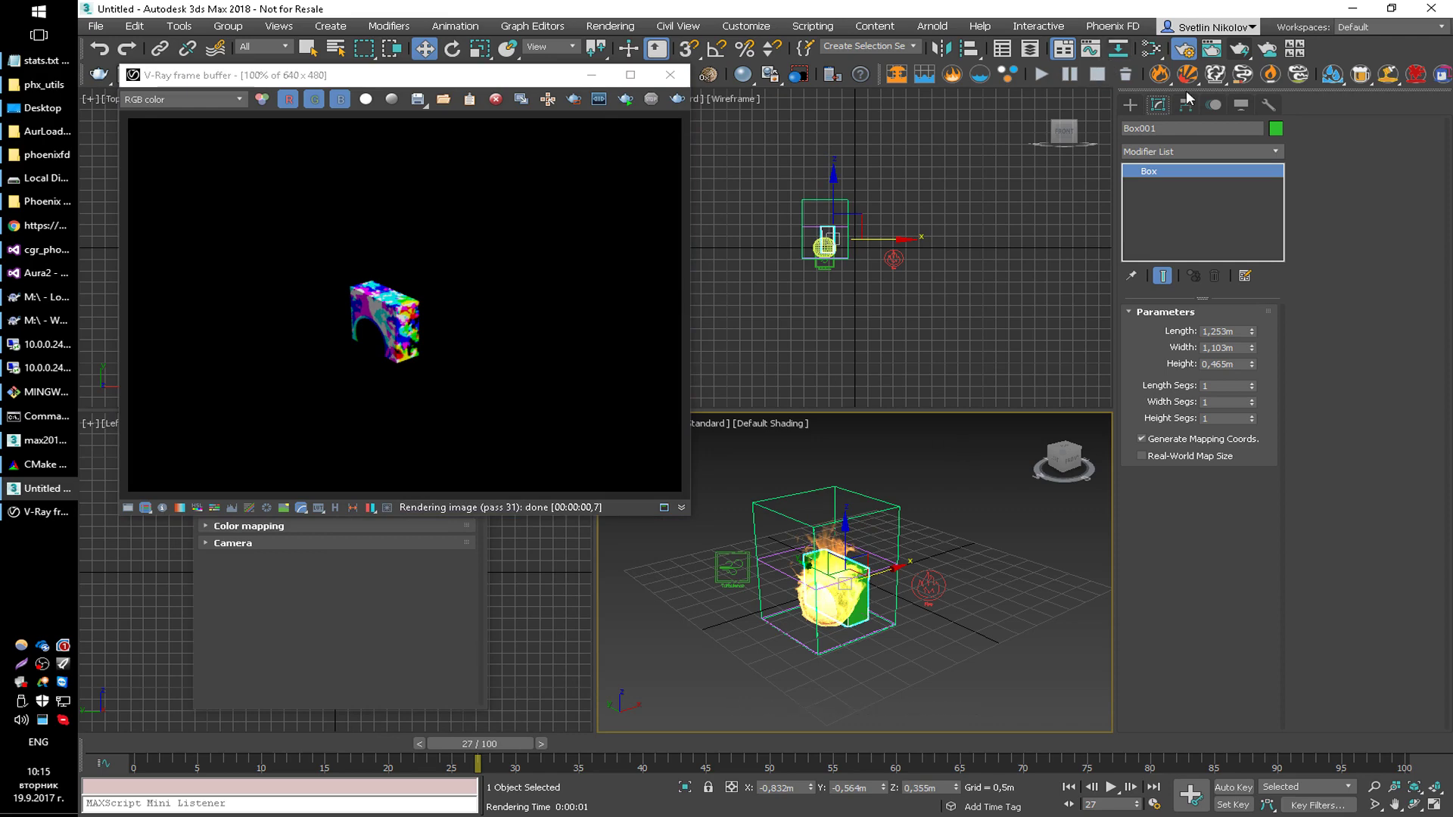
left_click(1135, 103)
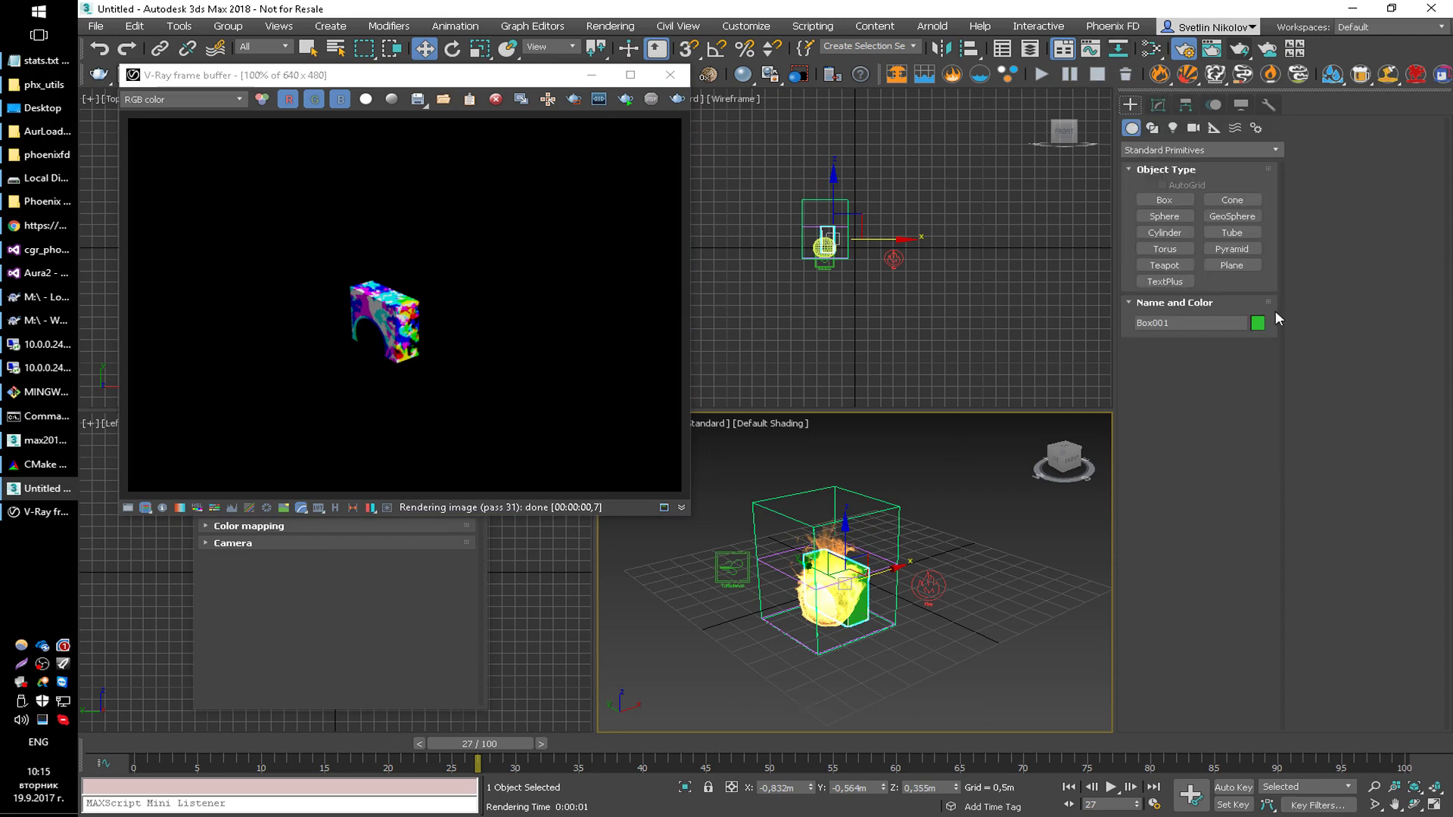
left_click(1165, 265)
left_click_drag(920, 651, 943, 638)
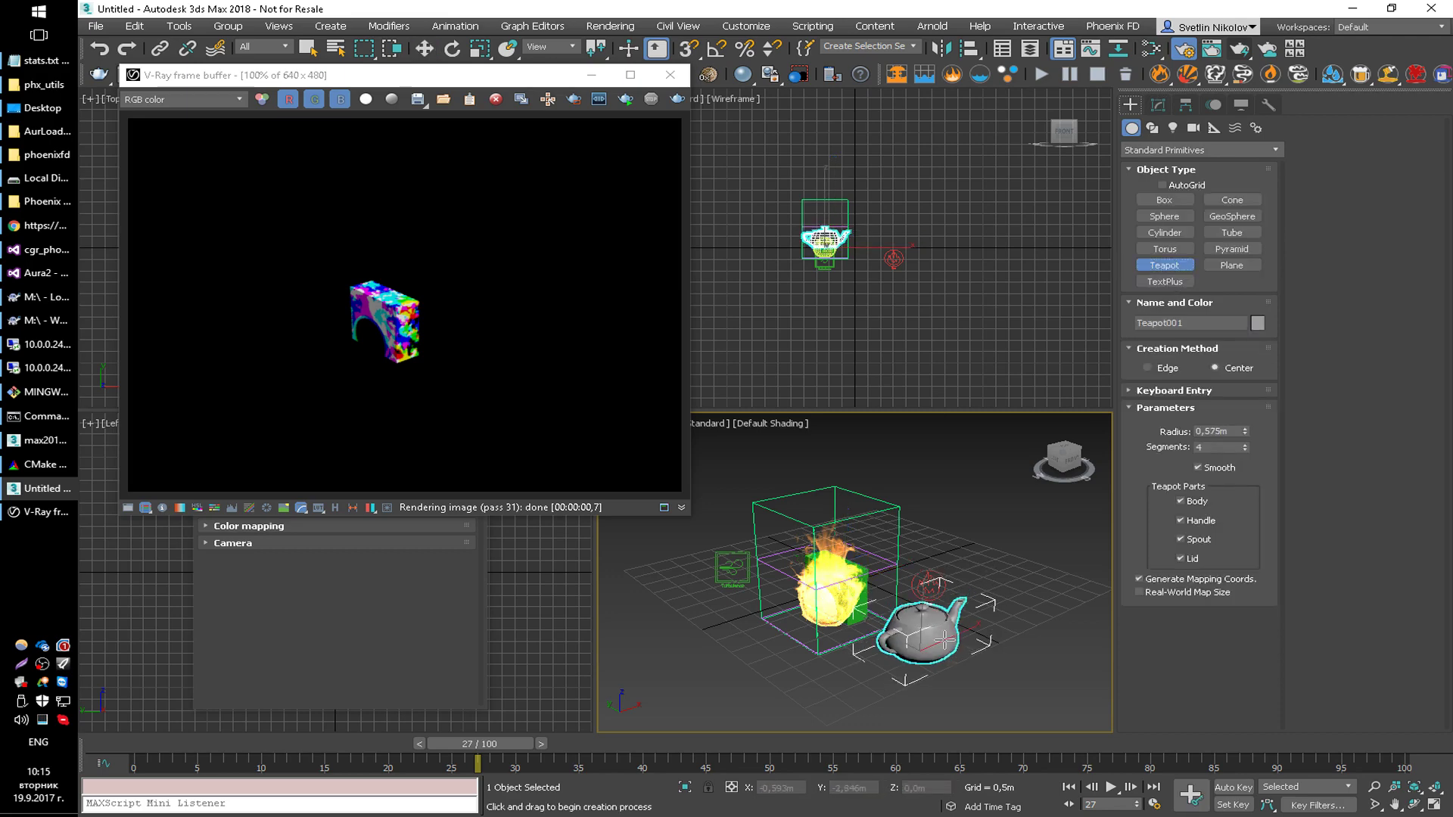
Check and accept the teapot's Phoenix FD properties, and move the teapot along Y to about -0.946 m, into the simulator container
key("w")
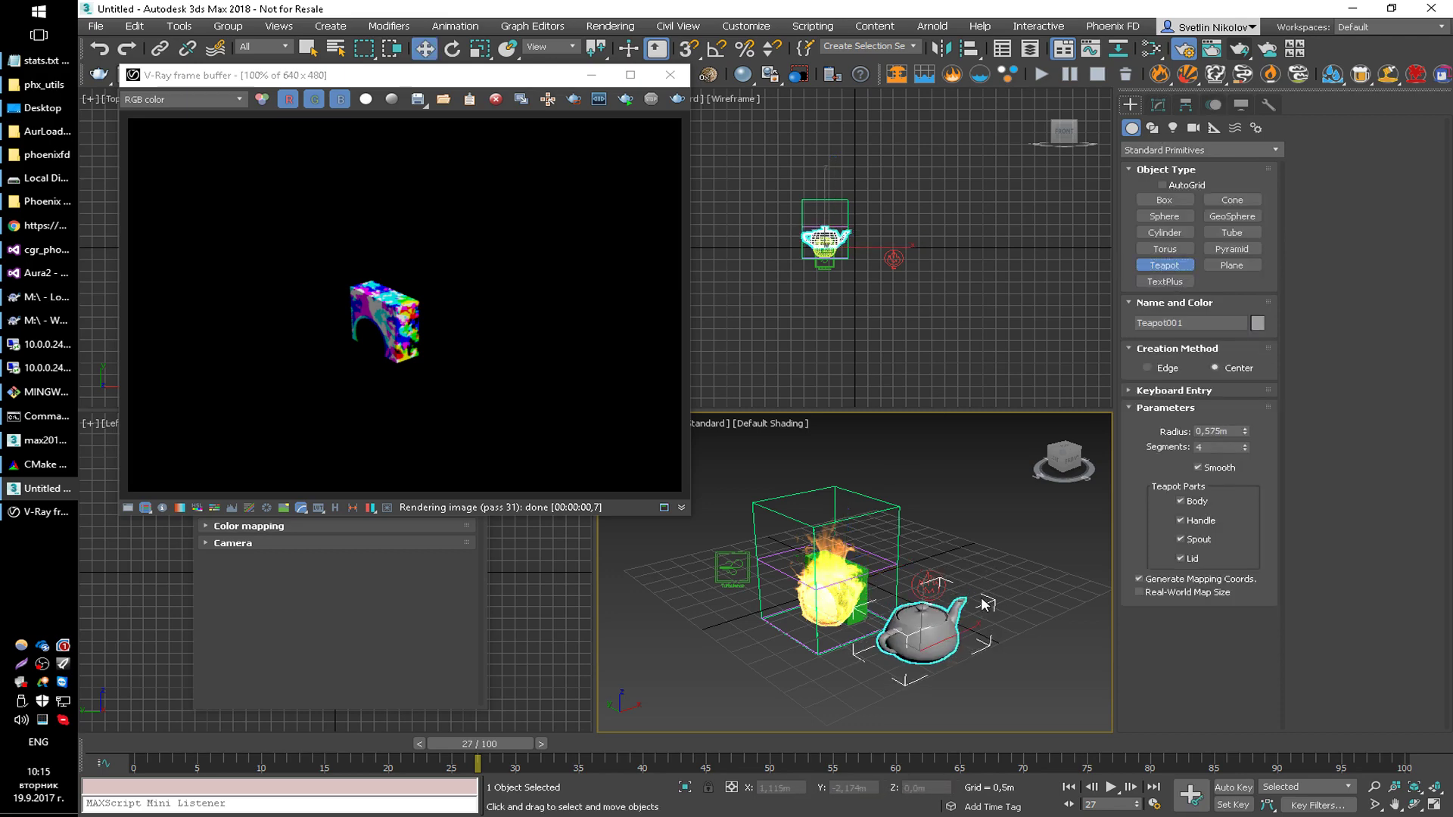
right_click(962, 587)
left_click(1008, 724)
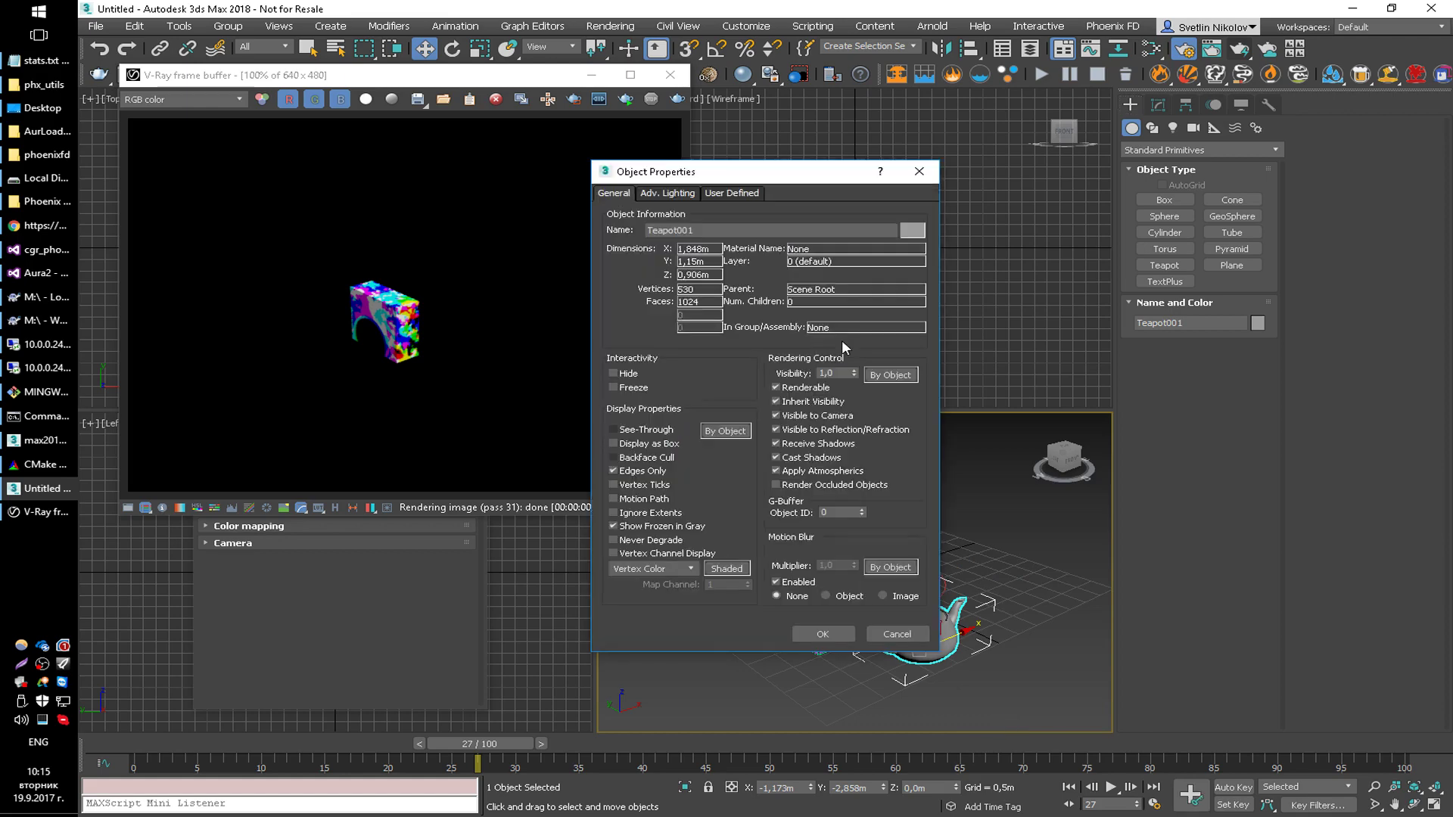
left_click(839, 634)
right_click(997, 625)
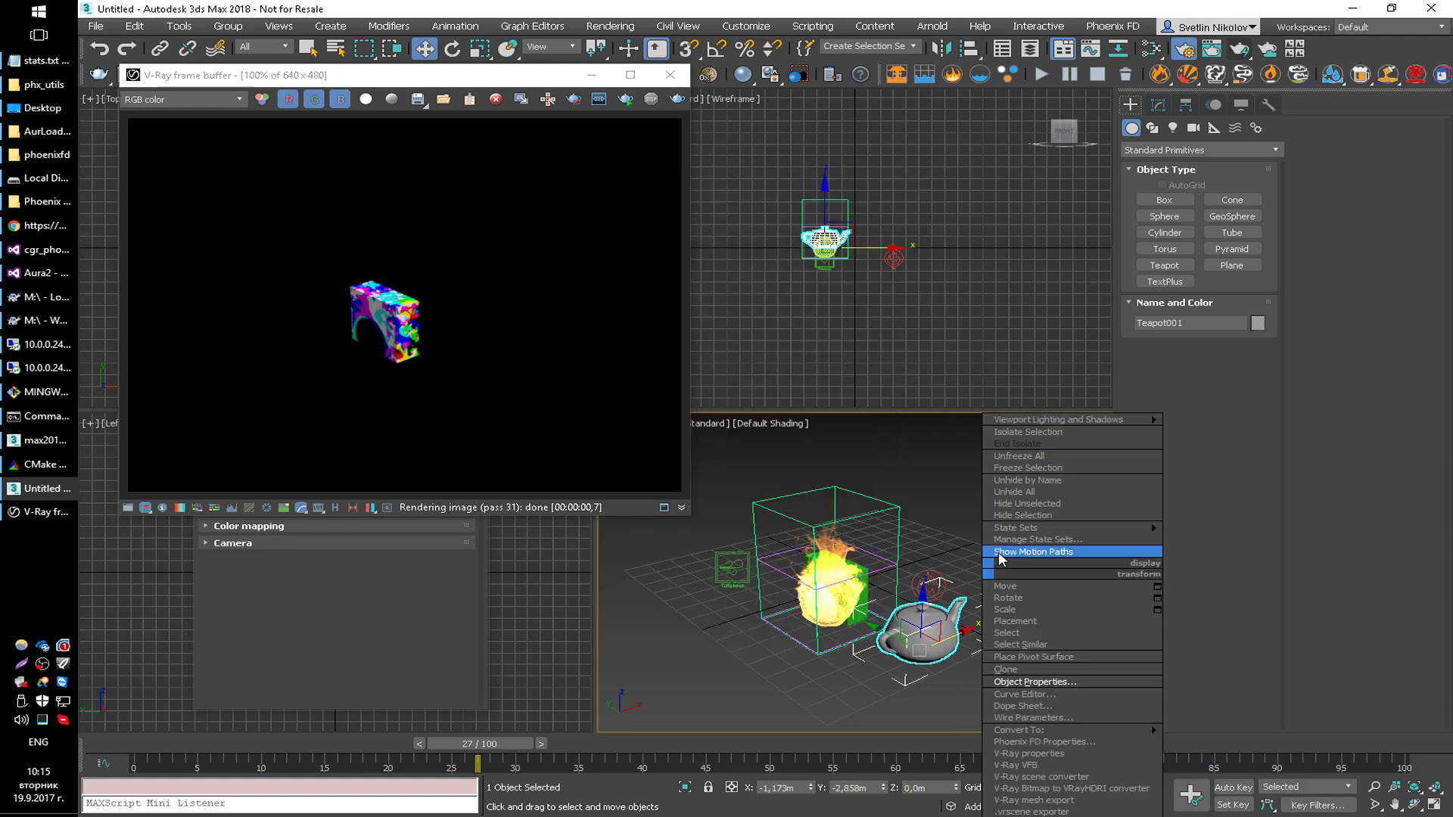
left_click(1091, 745)
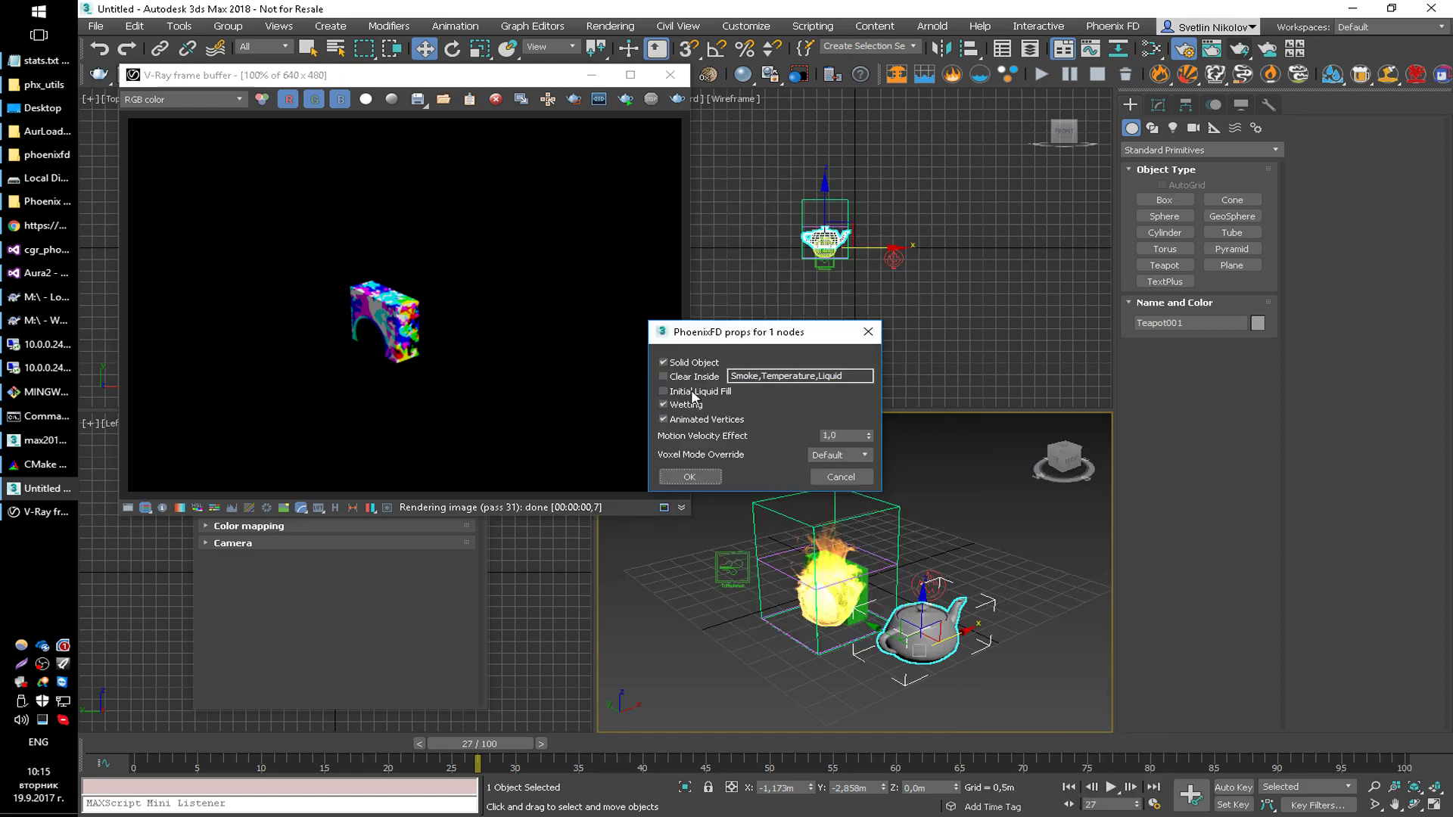
left_click(690, 477)
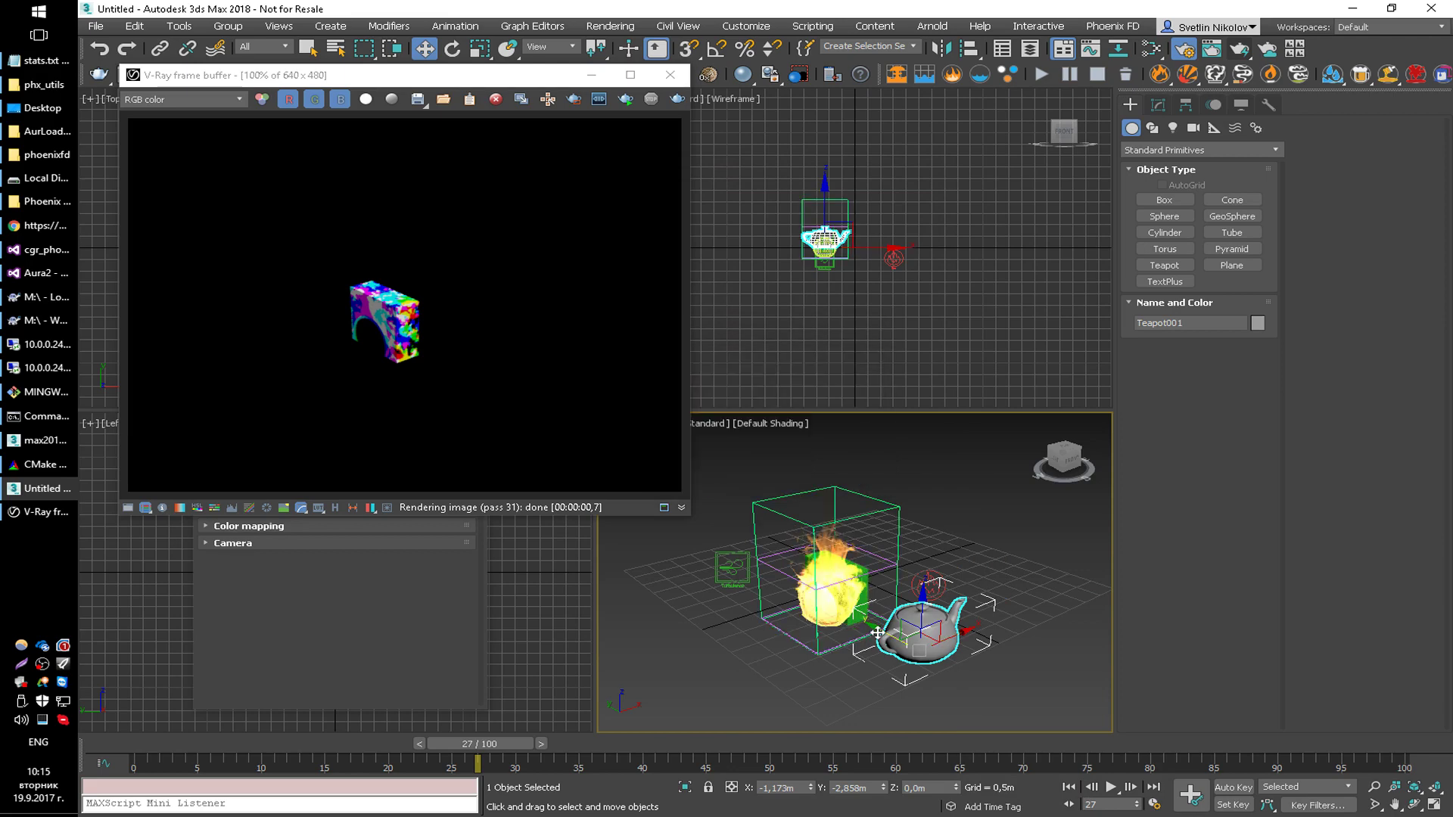
left_click_drag(874, 640, 802, 605)
Set the teapot as the fire simulator's cutter geometry in place of the box, and render the perspective view
left_click(1158, 105)
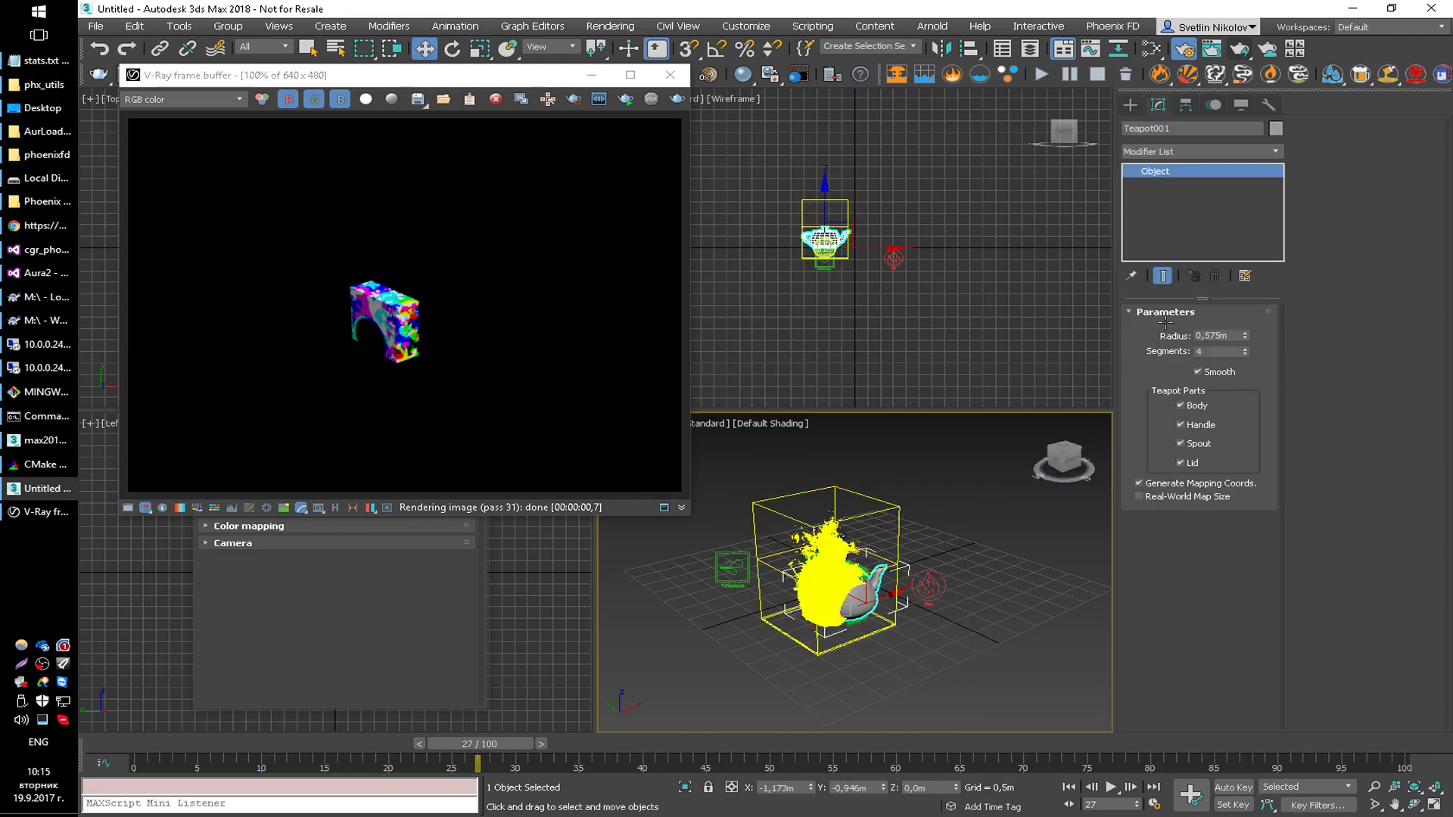
key("ctrl+z")
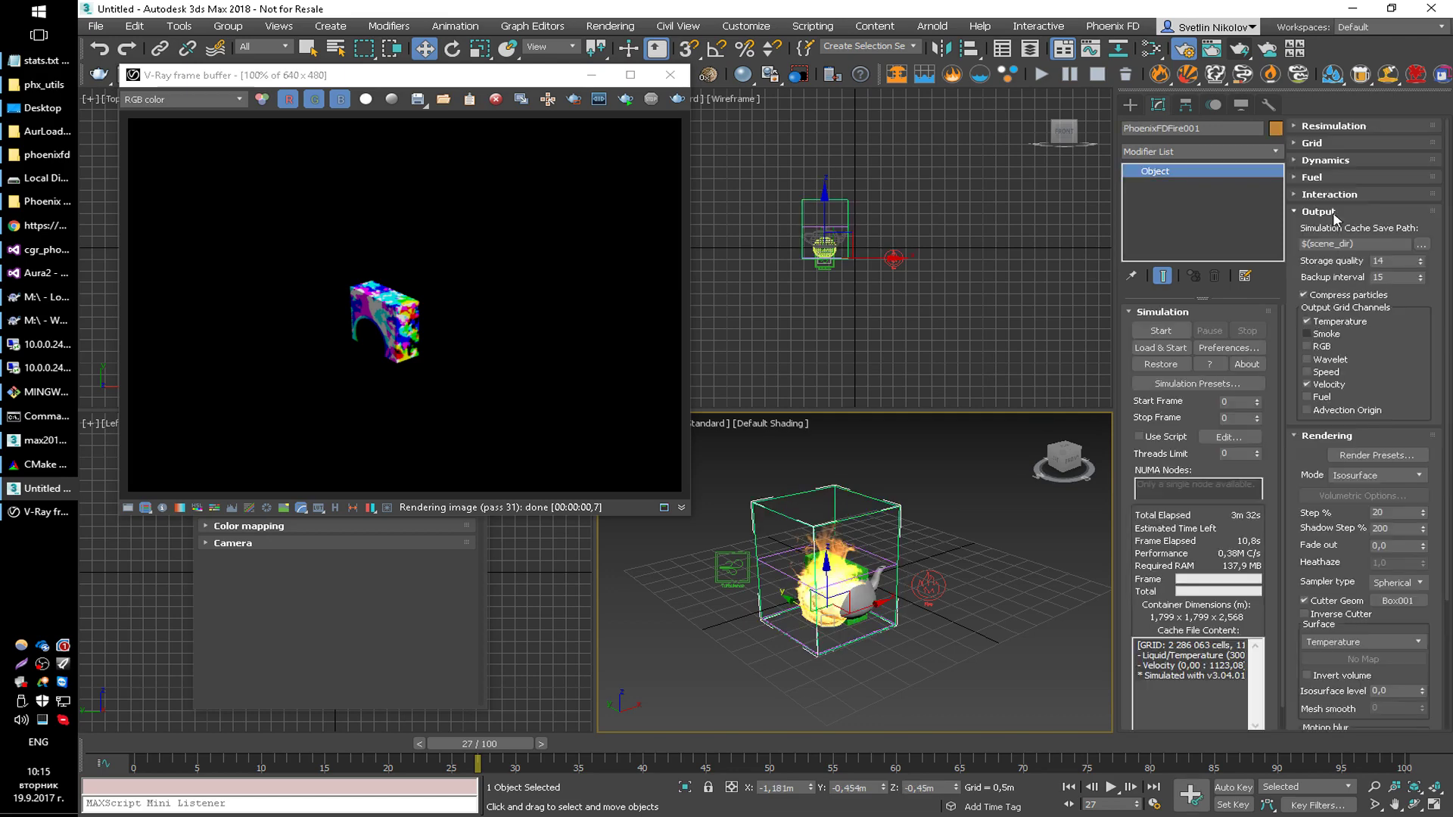
left_click(1318, 212)
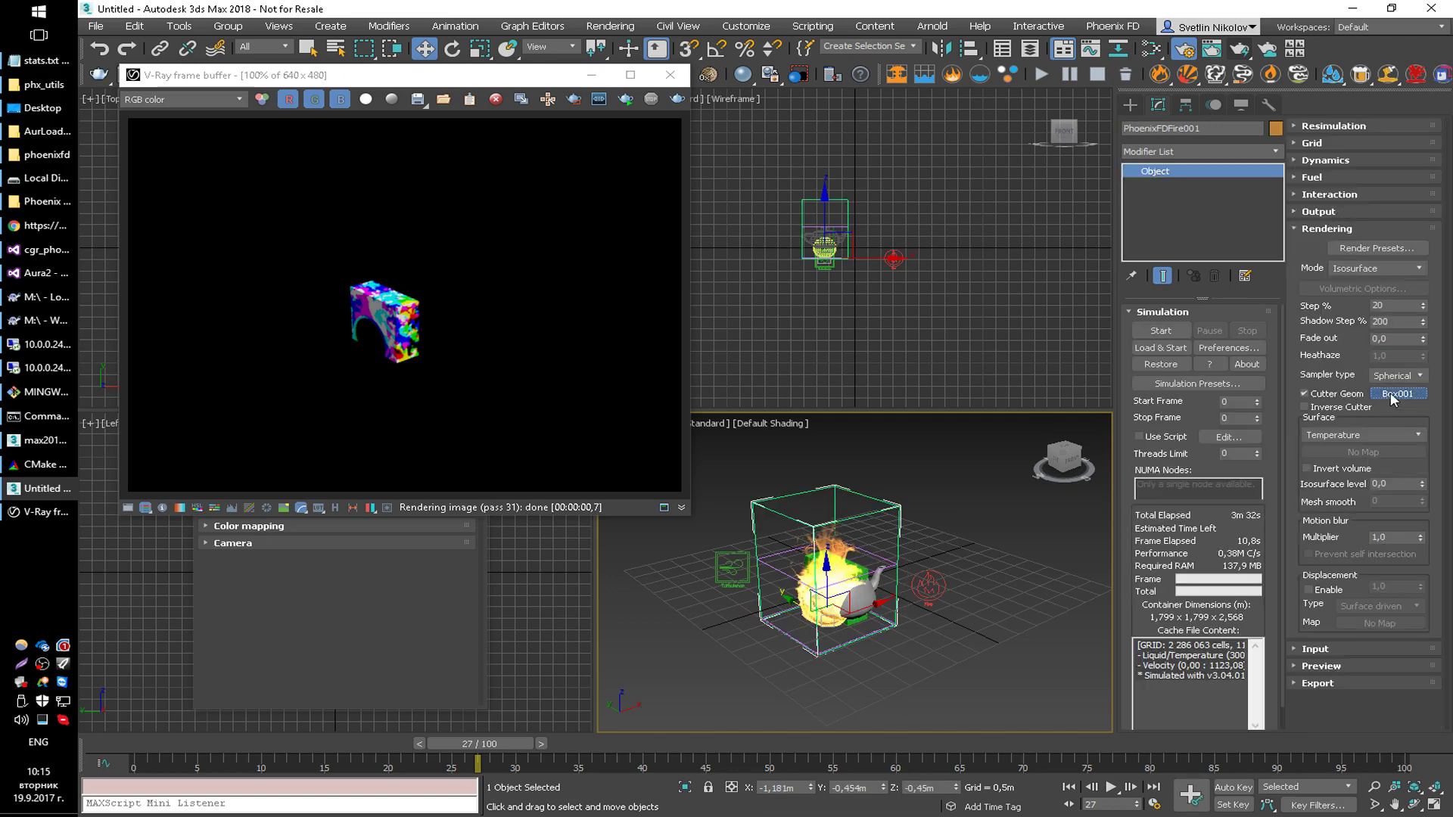
left_click(865, 583)
left_click(682, 99)
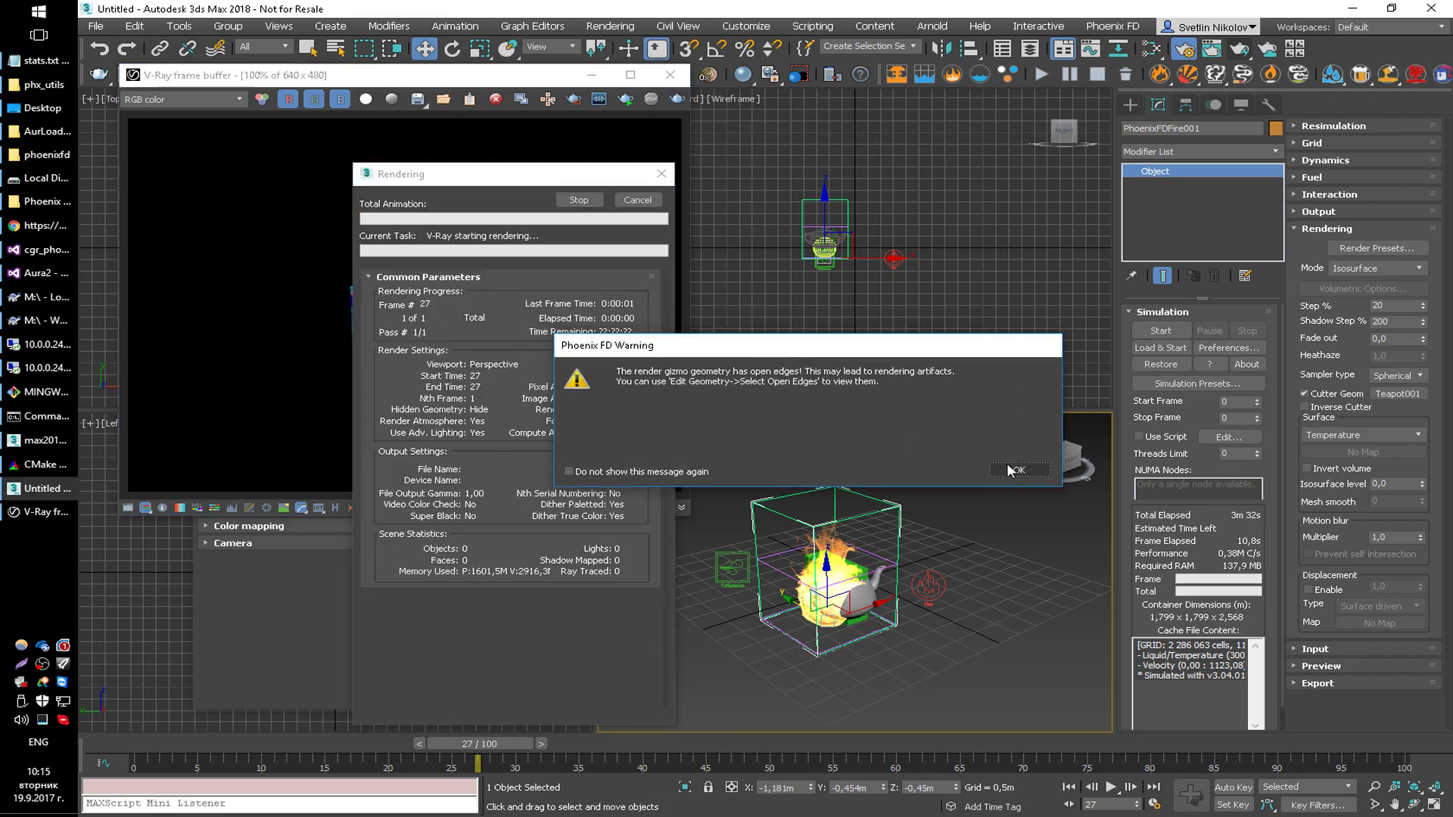
left_click(1006, 470)
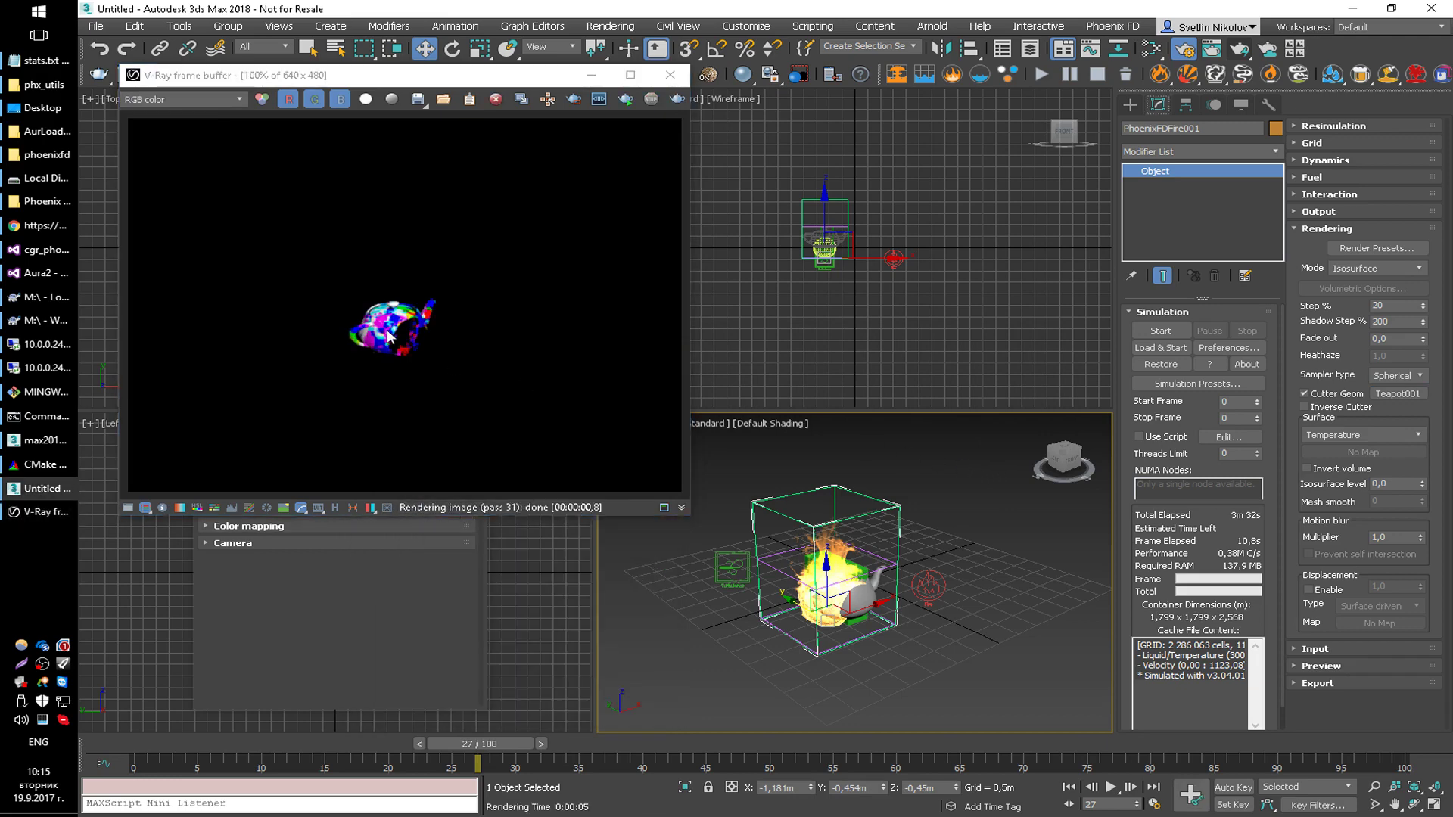